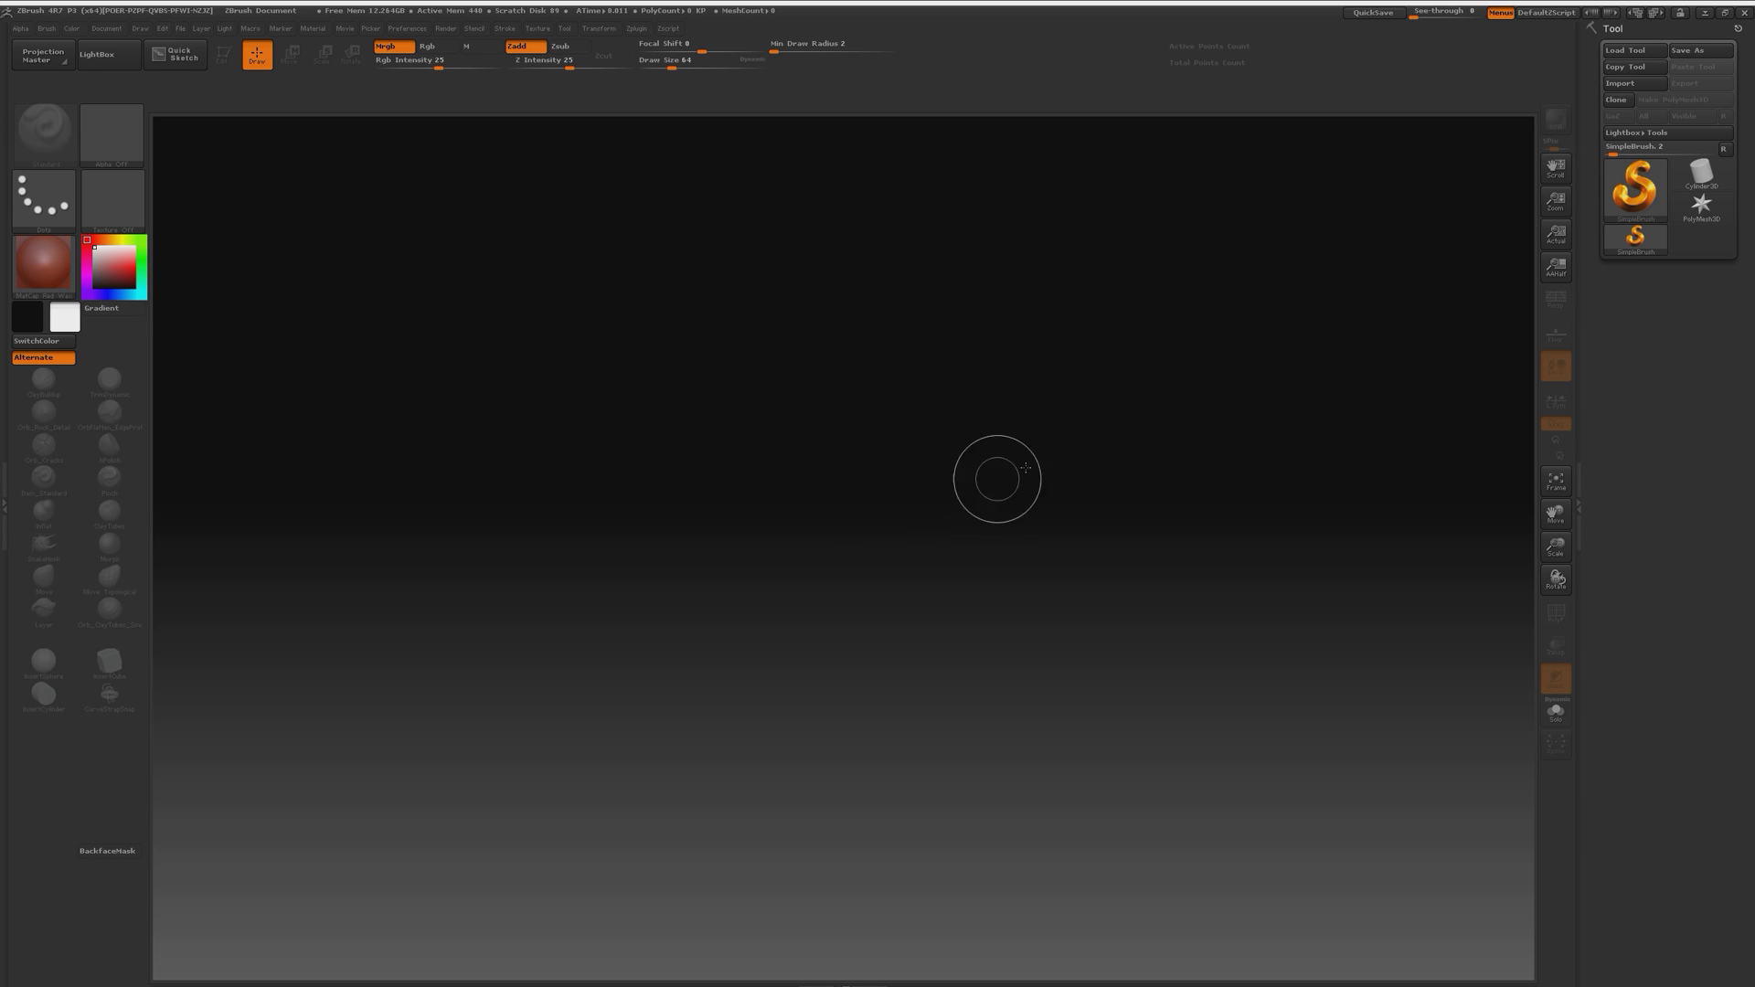
Draw a Plane3D primitive on the canvas in Edit mode and convert it to a PolyMesh3D.
click(1635, 190)
click(1424, 248)
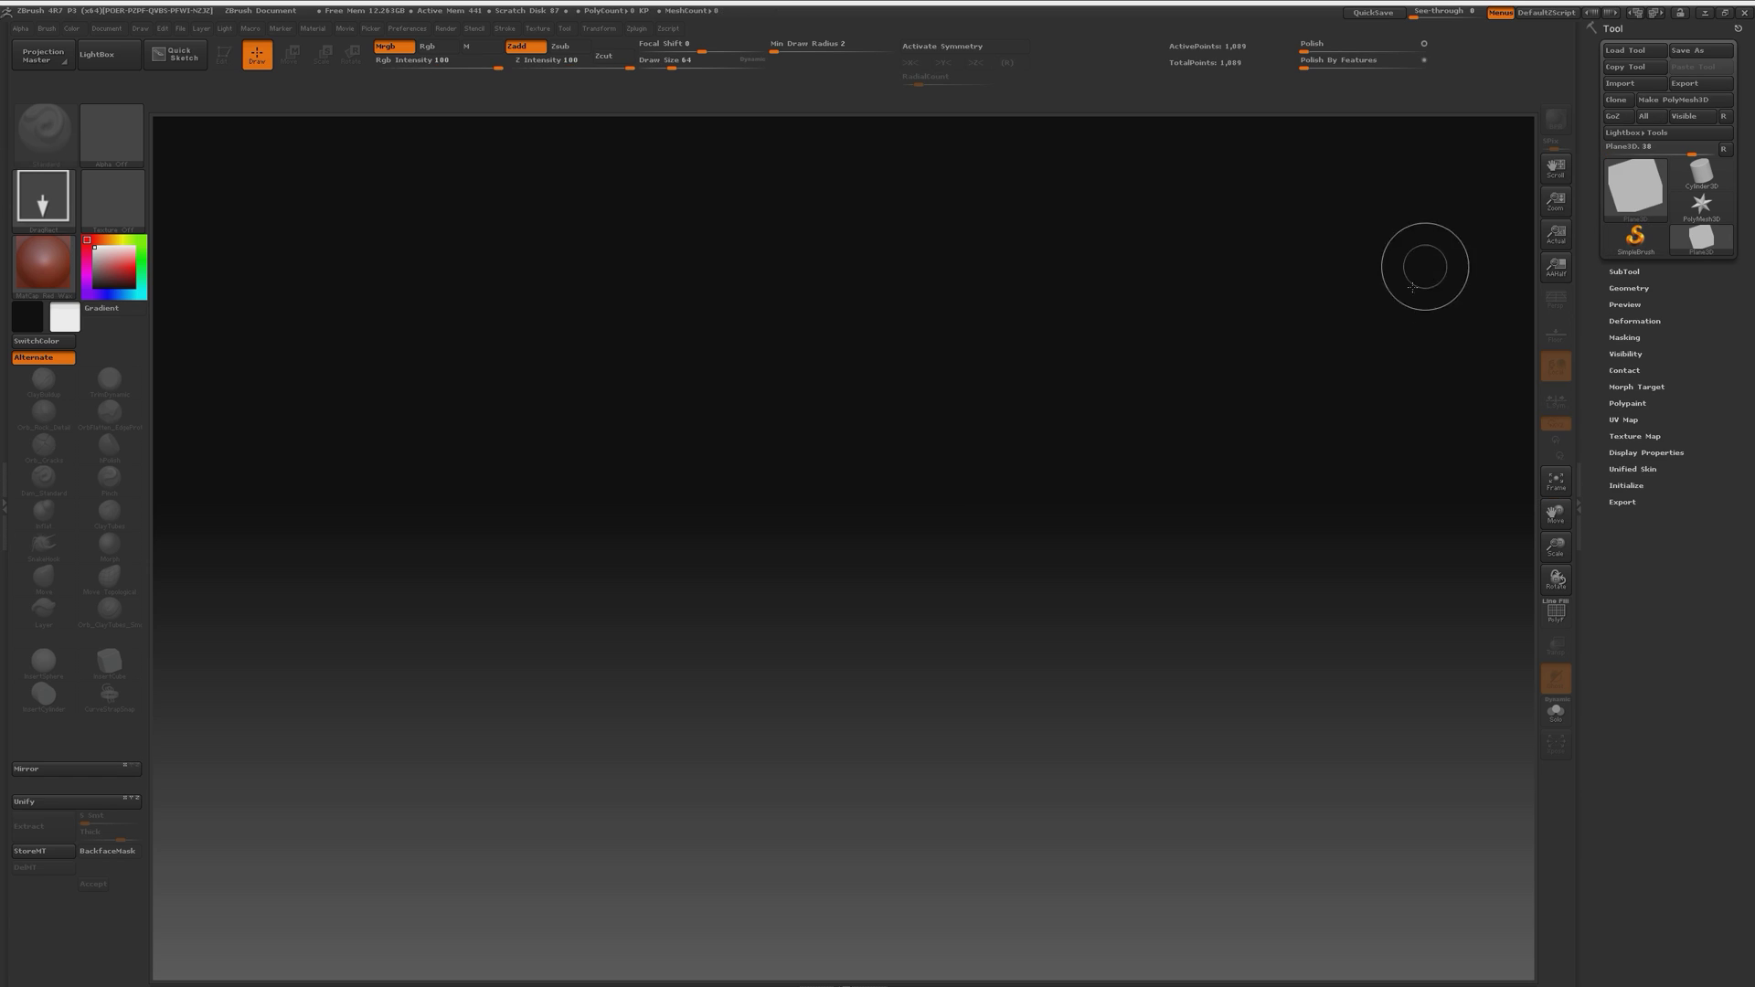
mouse_move(842, 591)
mouse_down()
mouse_move(814, 314)
mouse_move(870, 92)
mouse_up()
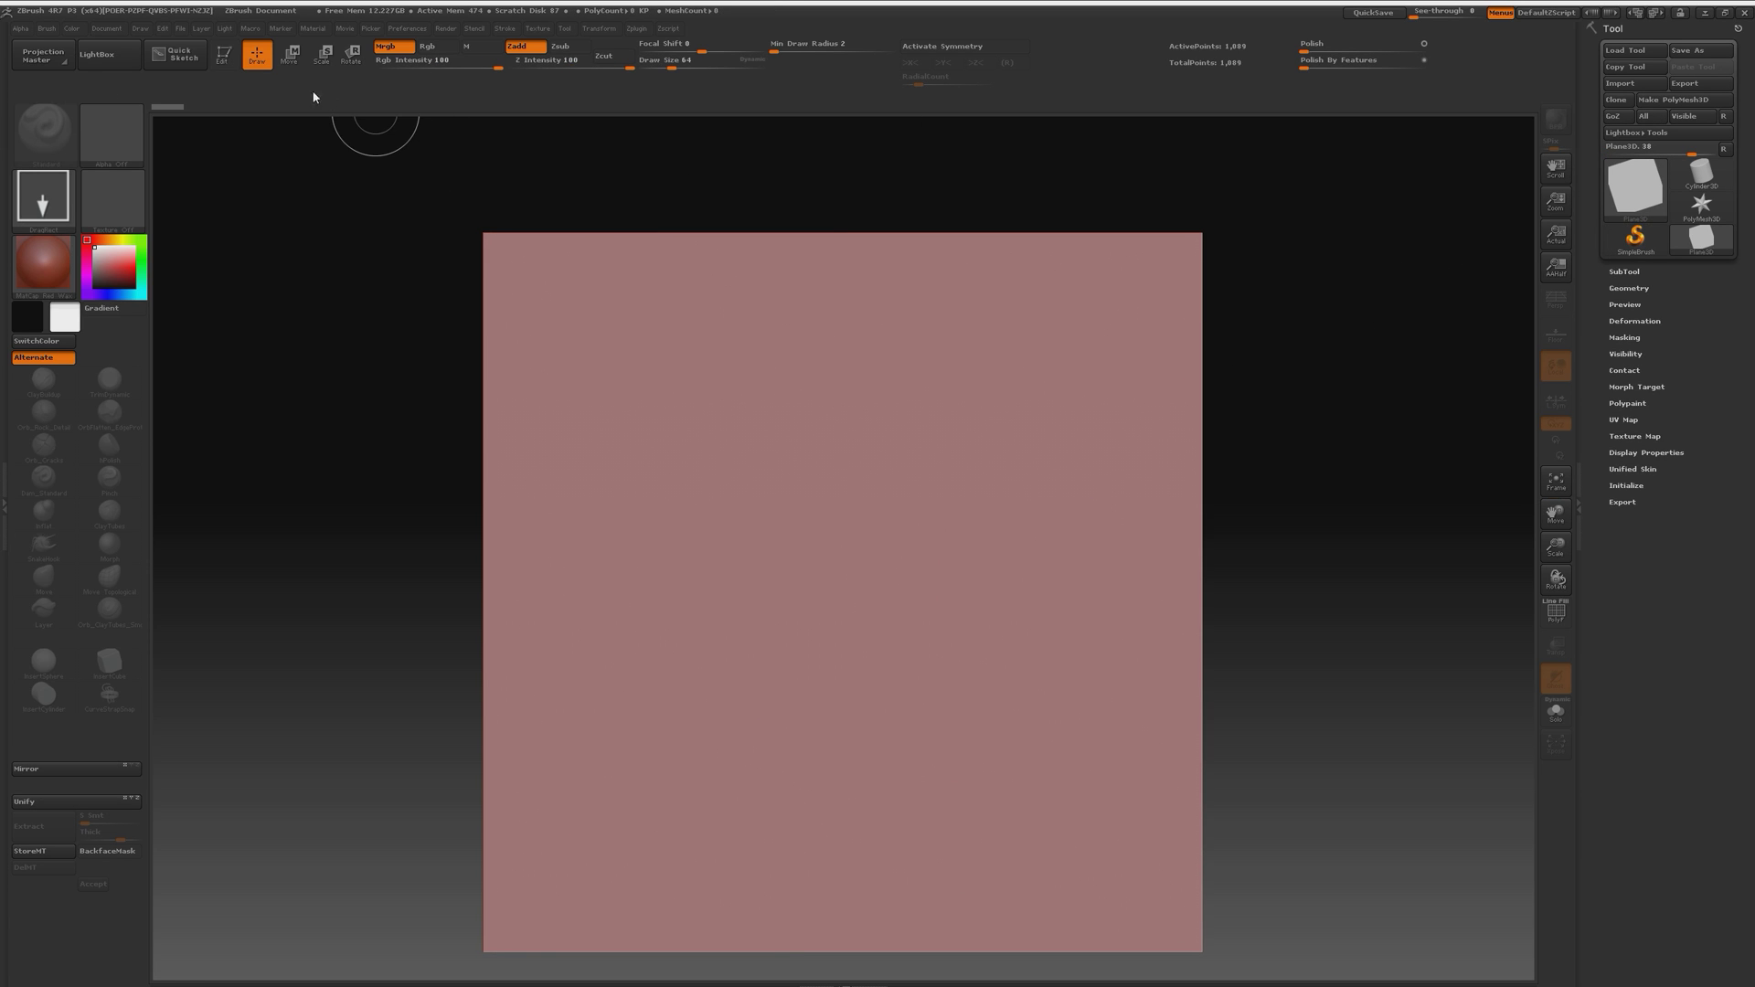
click(234, 56)
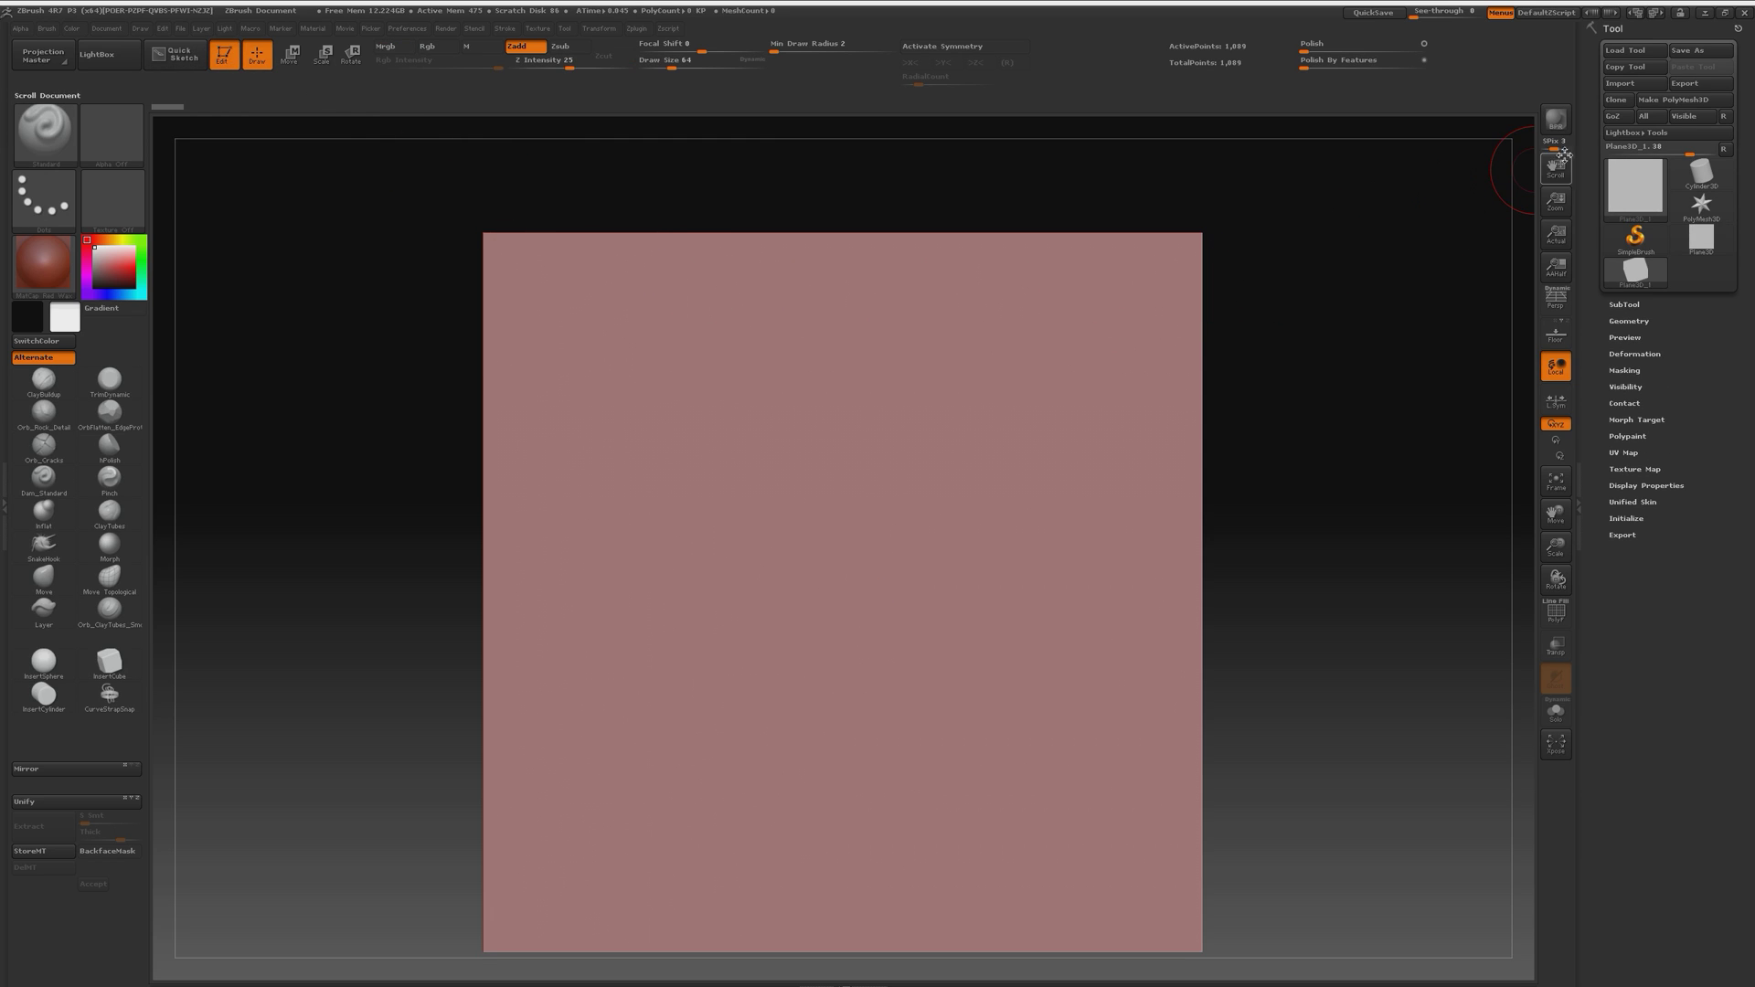
click(1670, 101)
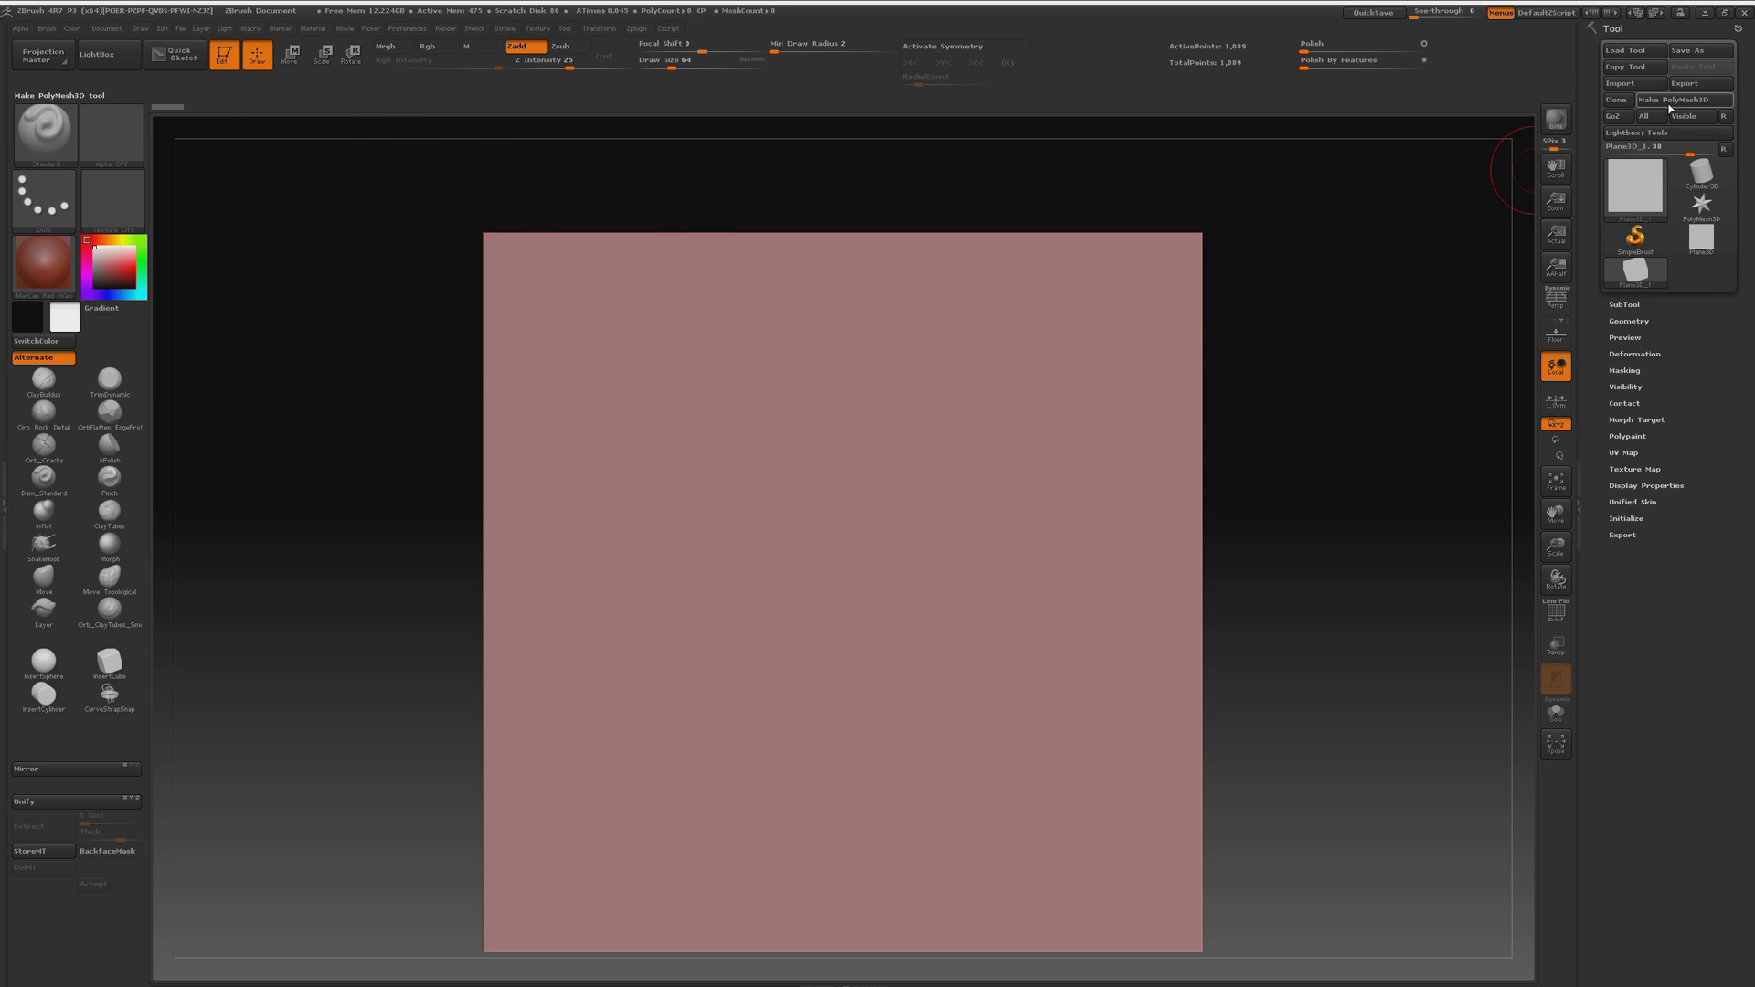
Divide the plane's geometry repeatedly up to subdivision level 6.
click(1645, 319)
click(1700, 435)
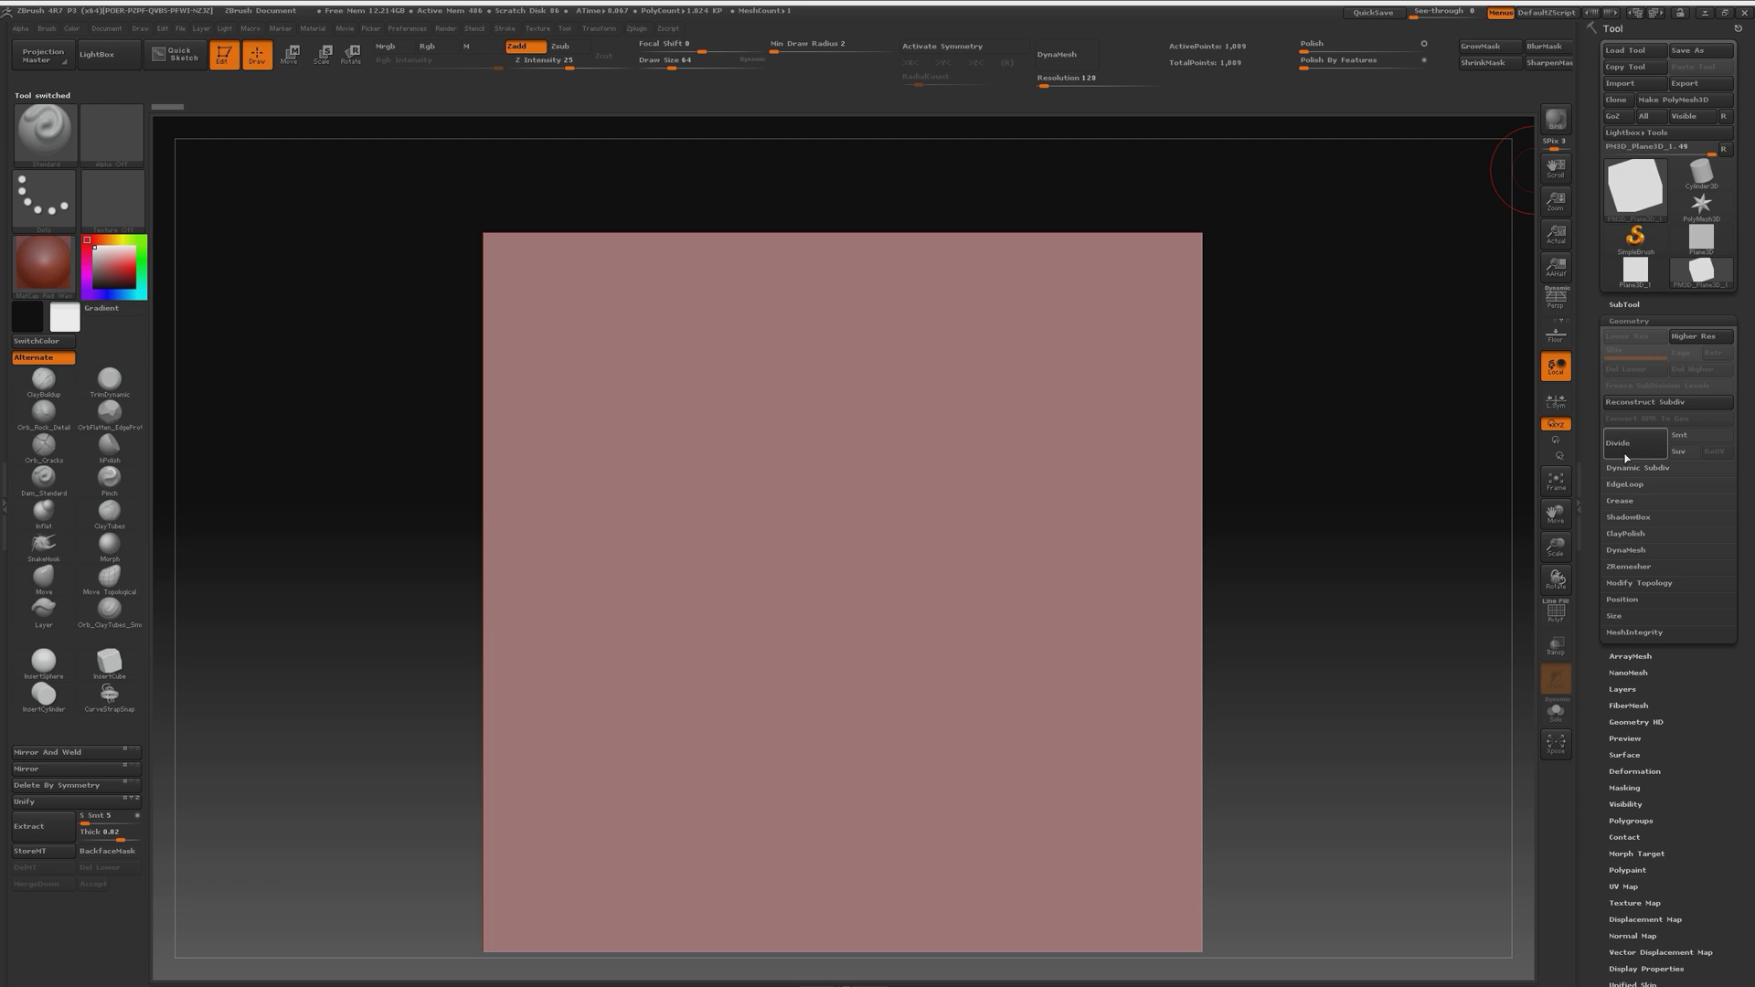
click(1627, 449)
click(1635, 452)
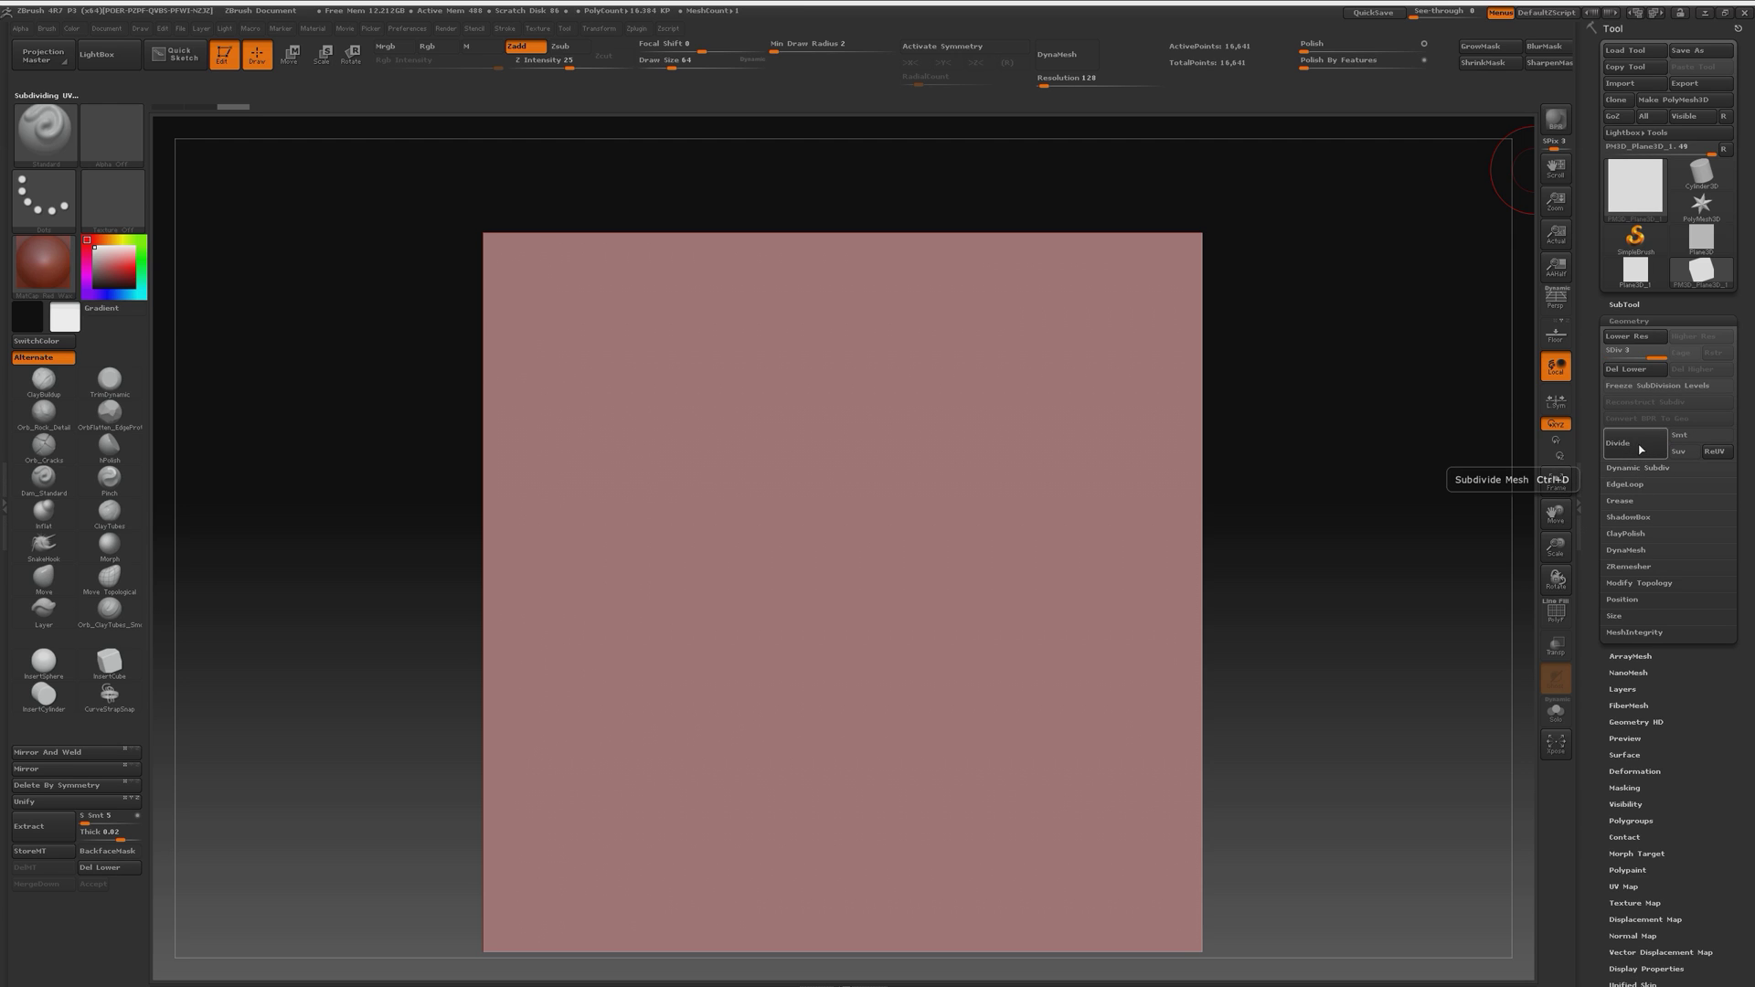
click(1640, 450)
click(1637, 453)
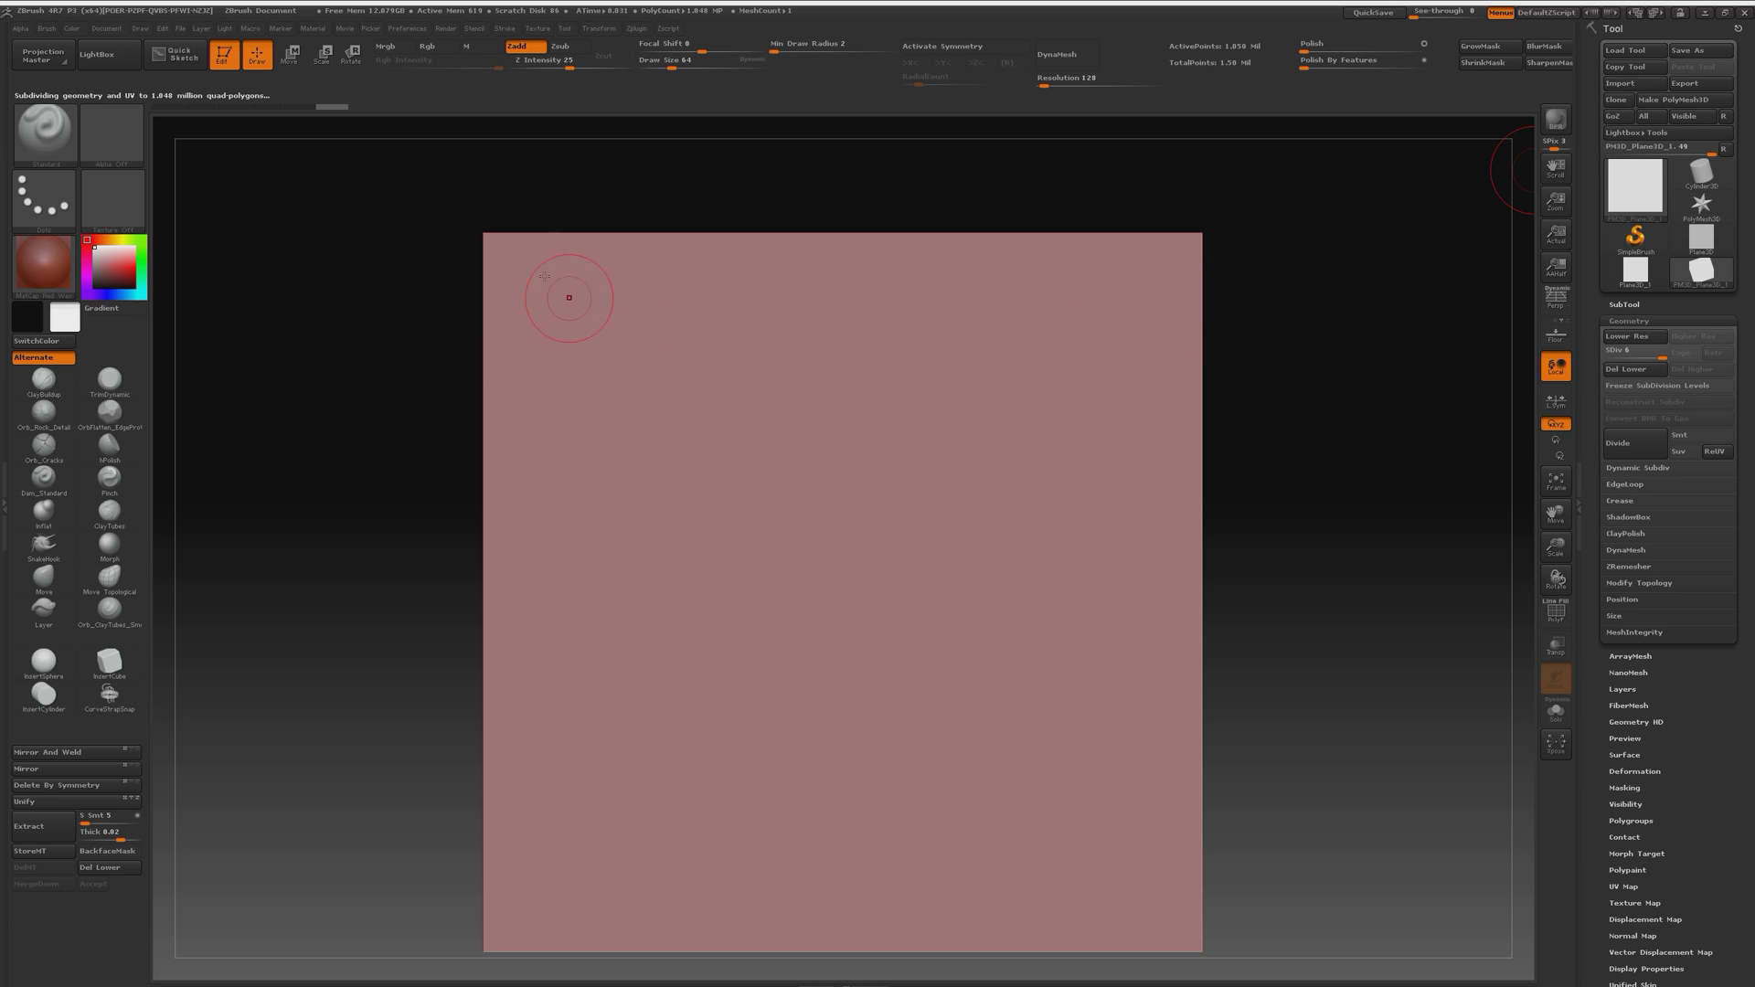
Activate radial symmetry about the Z axis only, with a radial count of 15.
click(599, 29)
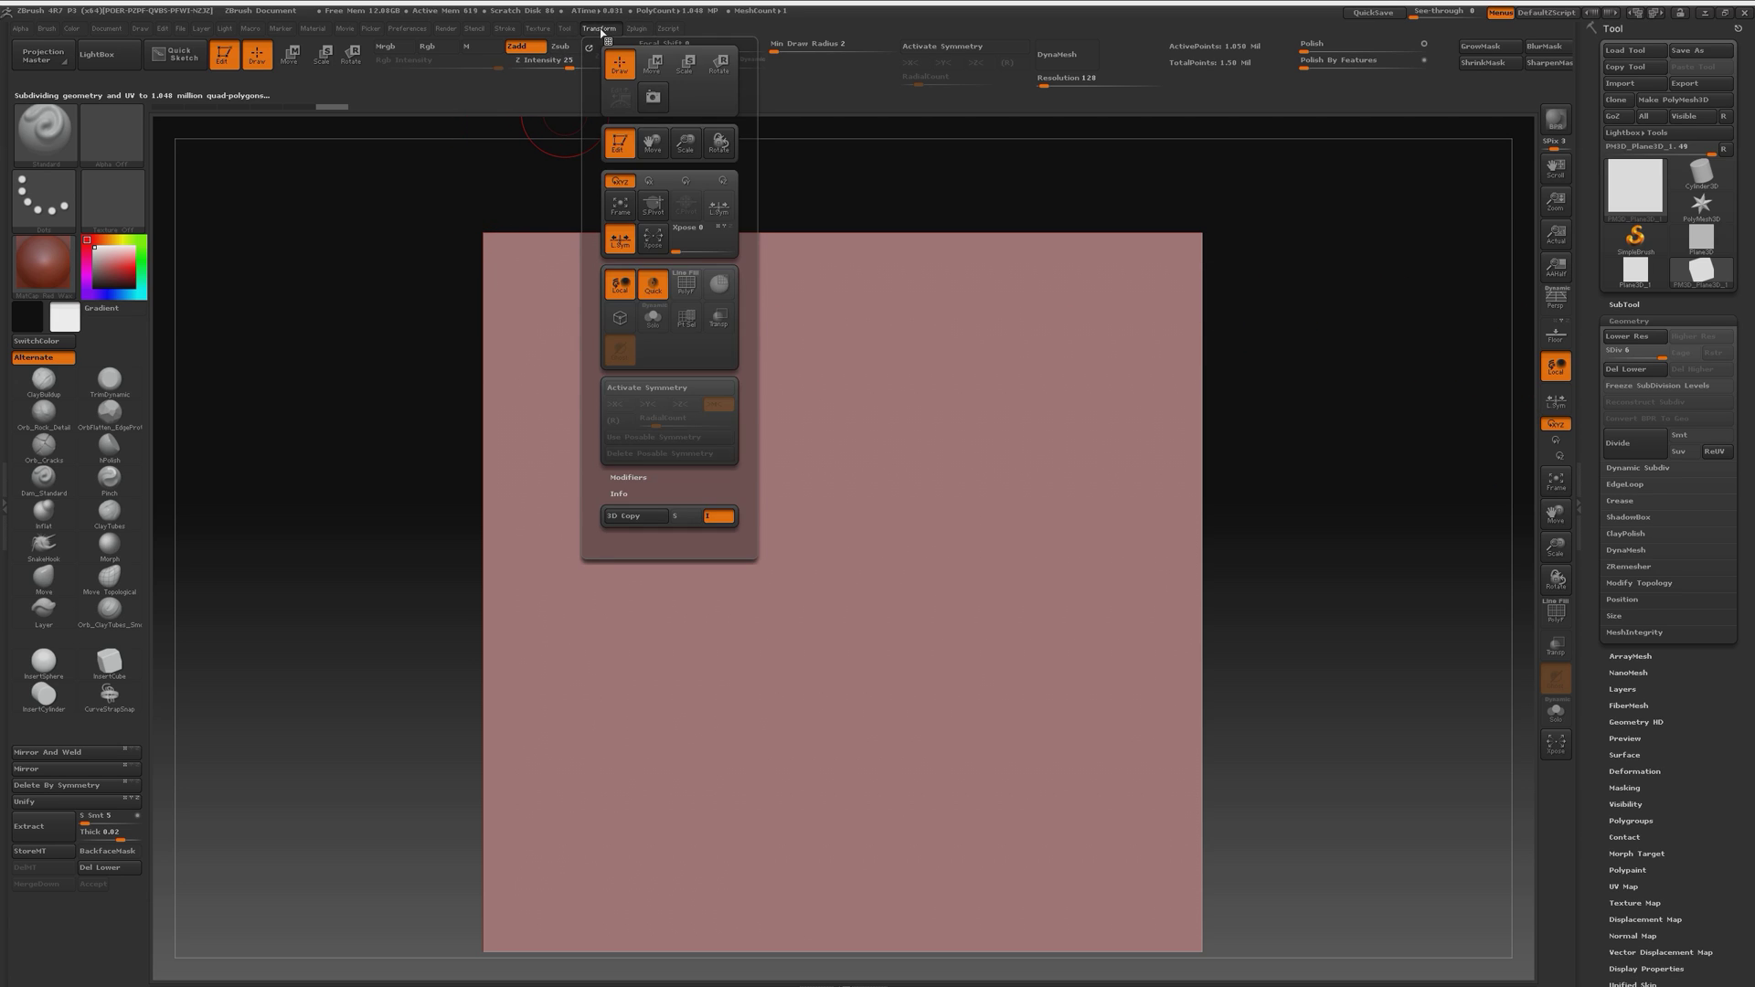
click(681, 388)
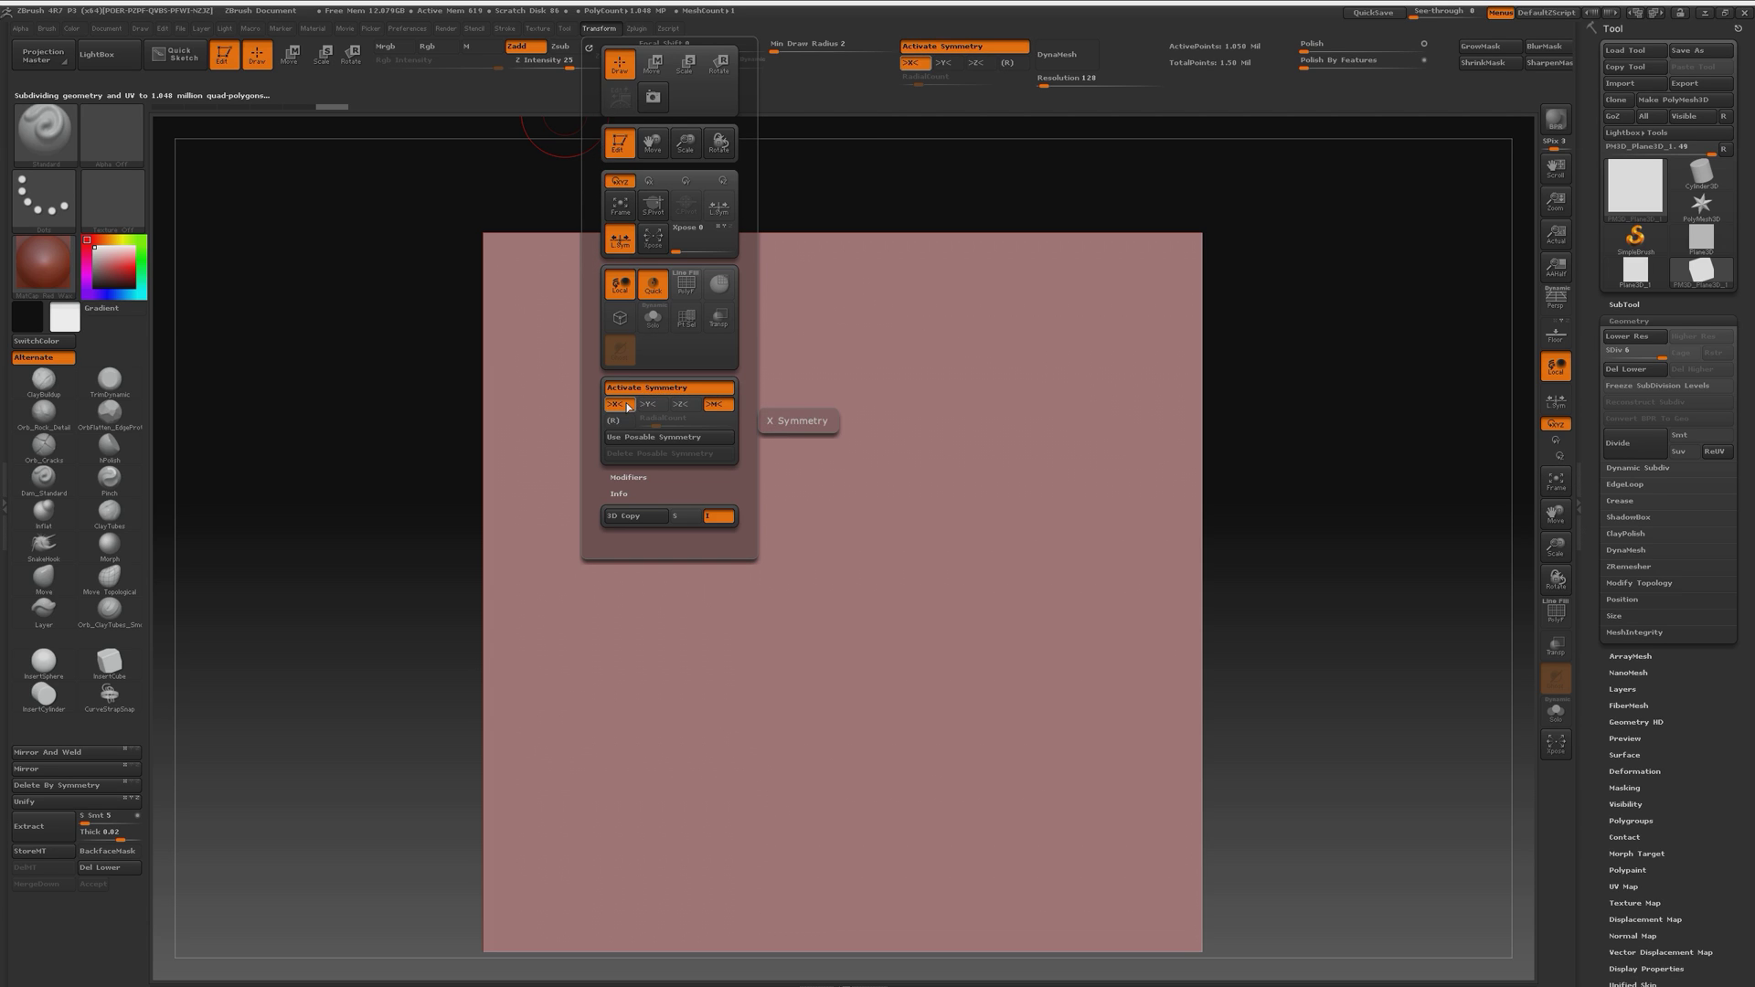
click(686, 403)
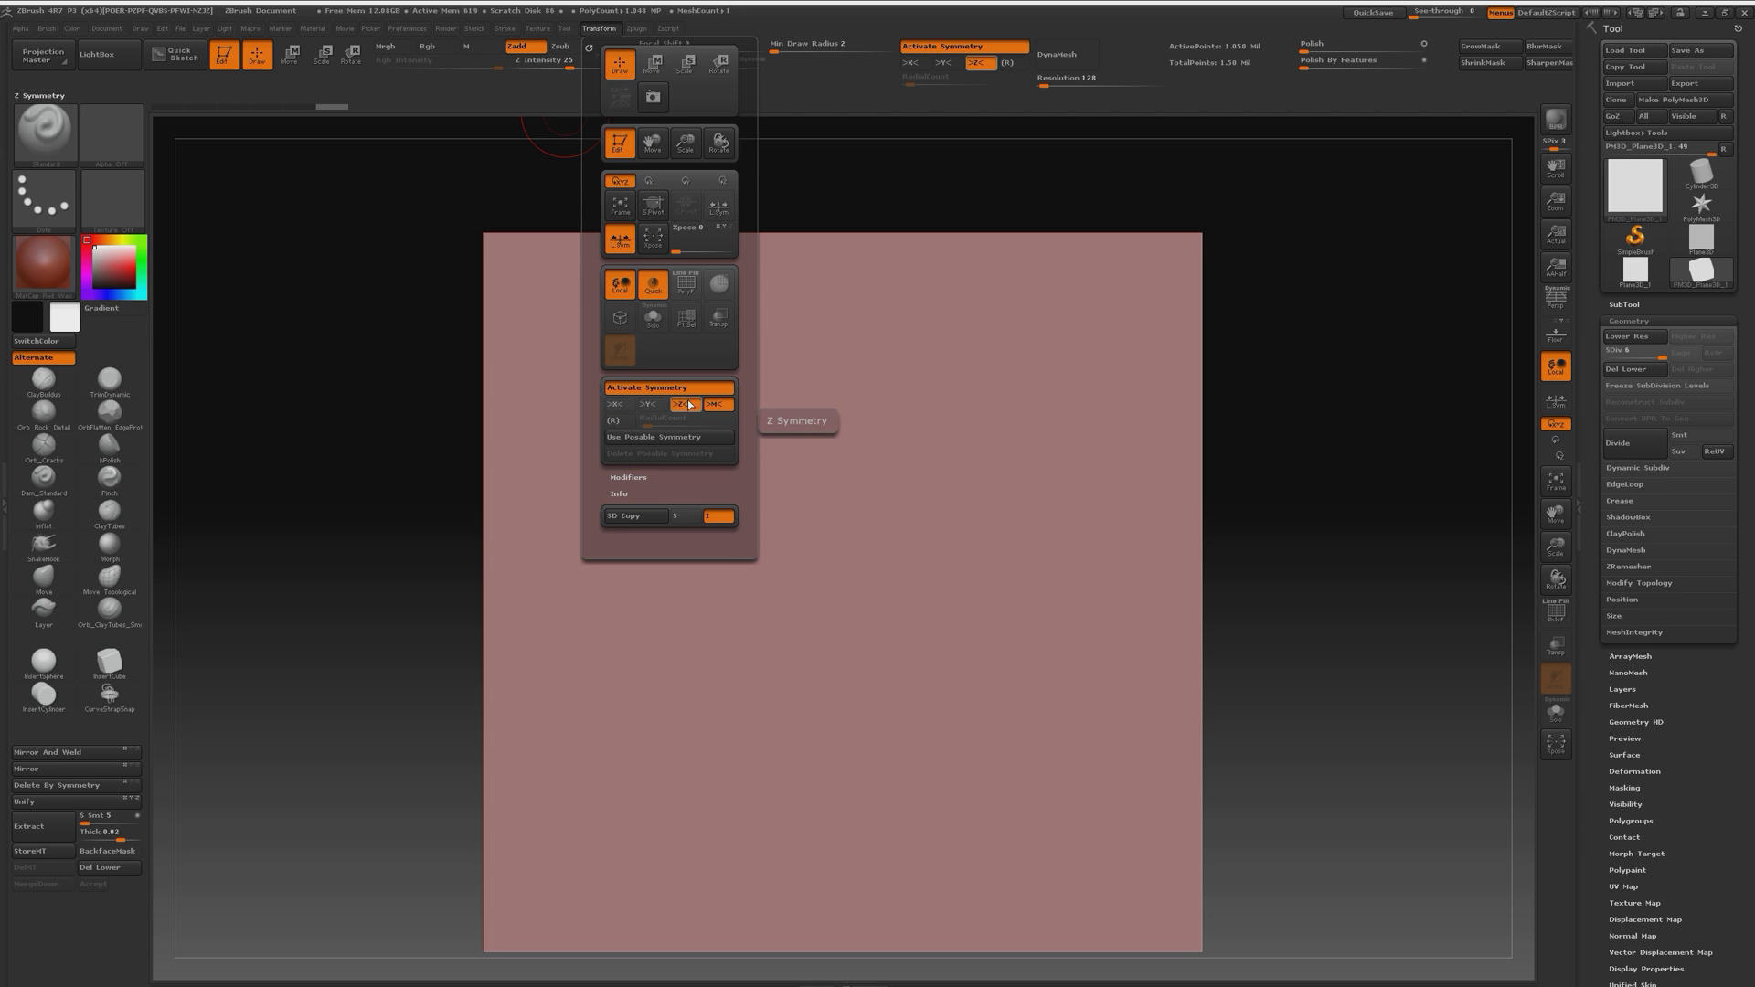
click(616, 421)
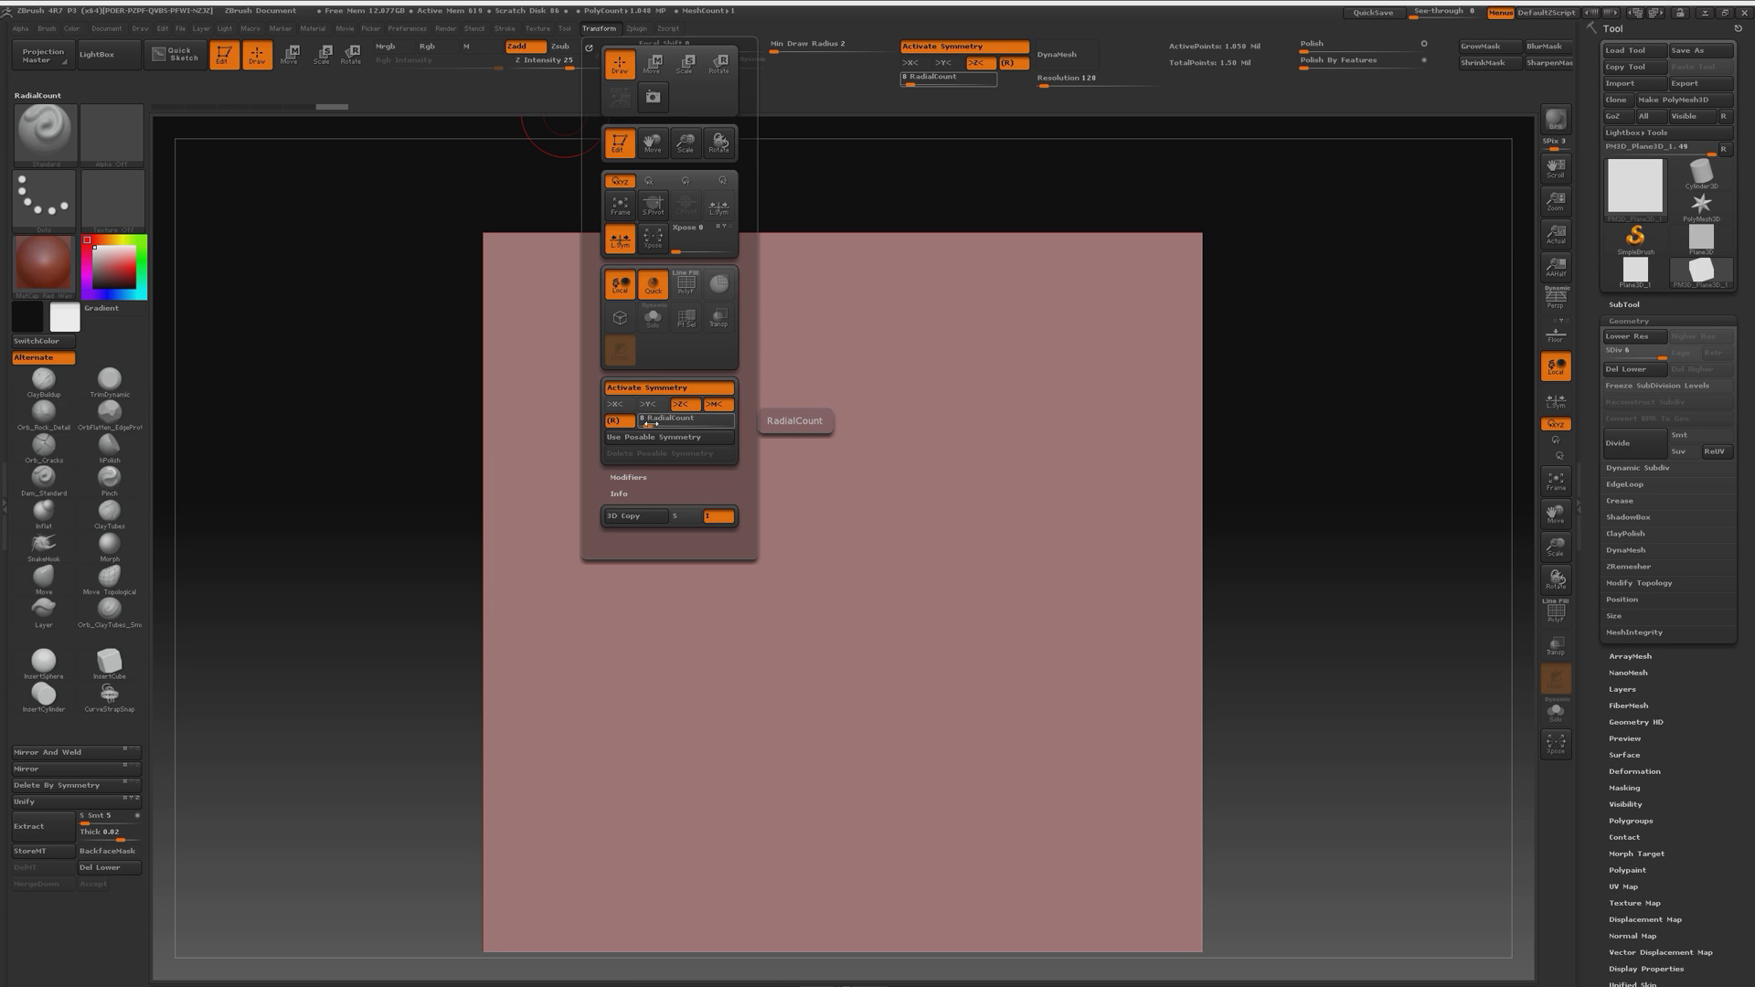
drag(650, 423, 654, 425)
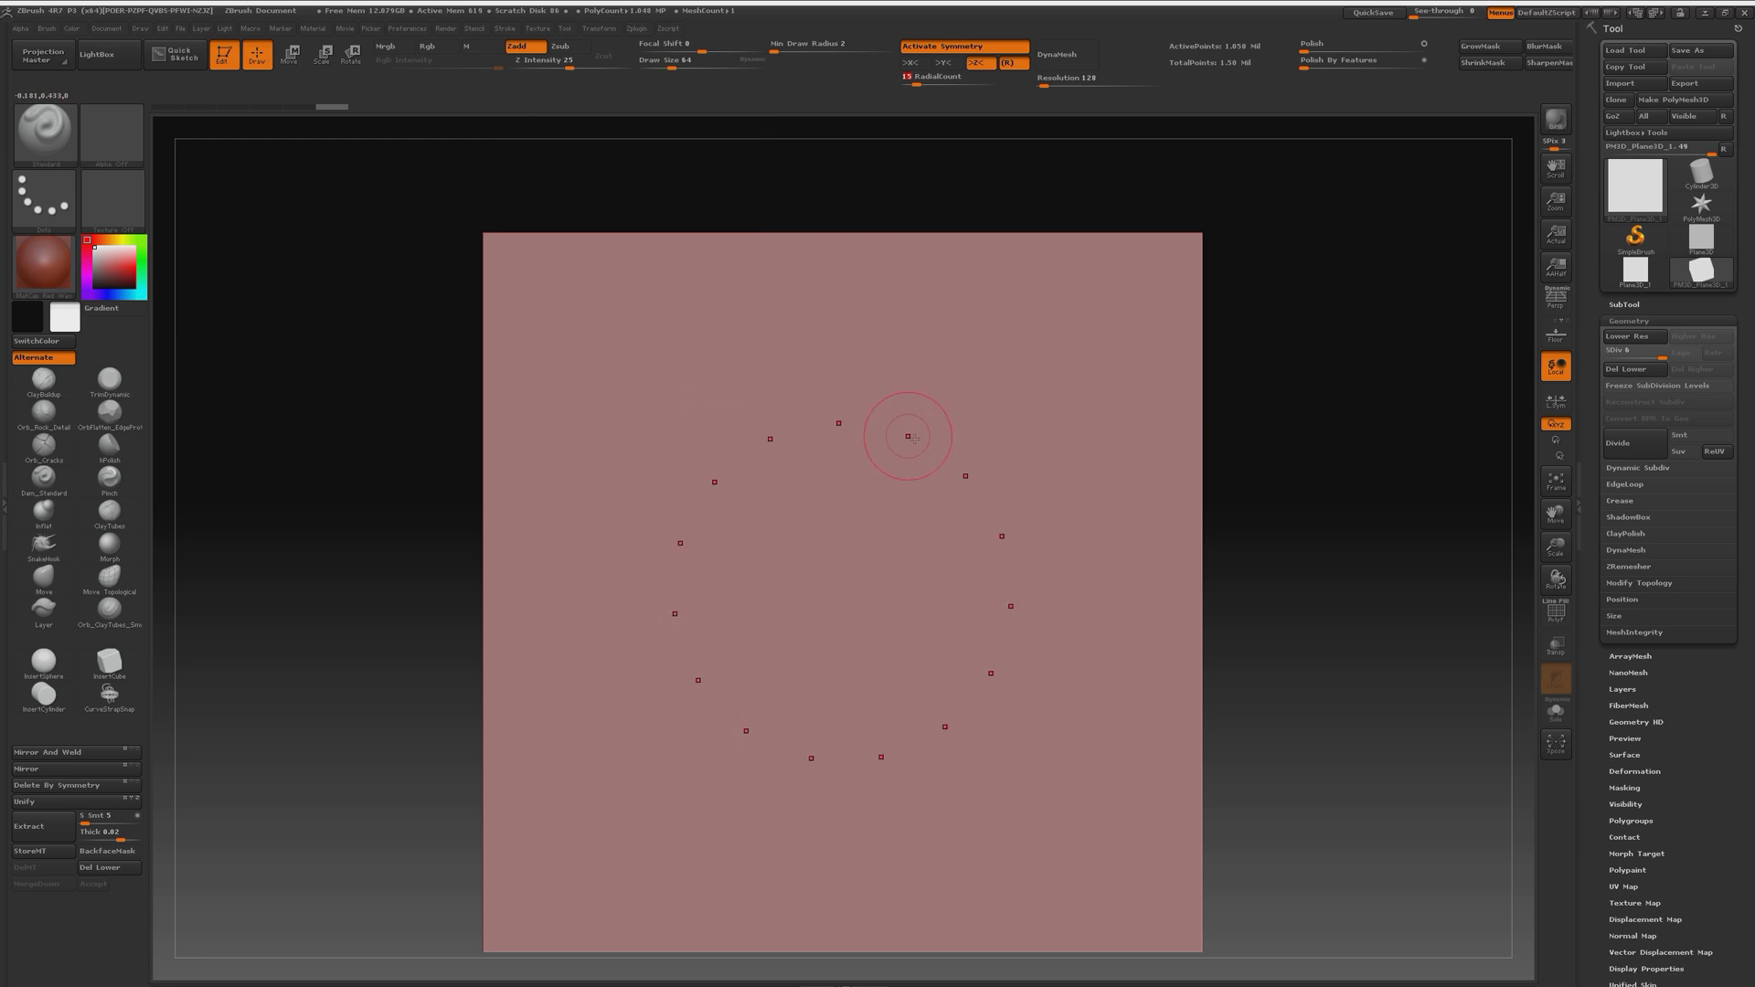
mouse_move(1023, 433)
mouse_down()
mouse_move(1051, 475)
mouse_move(842, 560)
mouse_up()
key(ctrl+z)
mouse_move(891, 306)
mouse_down()
mouse_move(923, 329)
mouse_move(923, 494)
mouse_move(861, 551)
mouse_up()
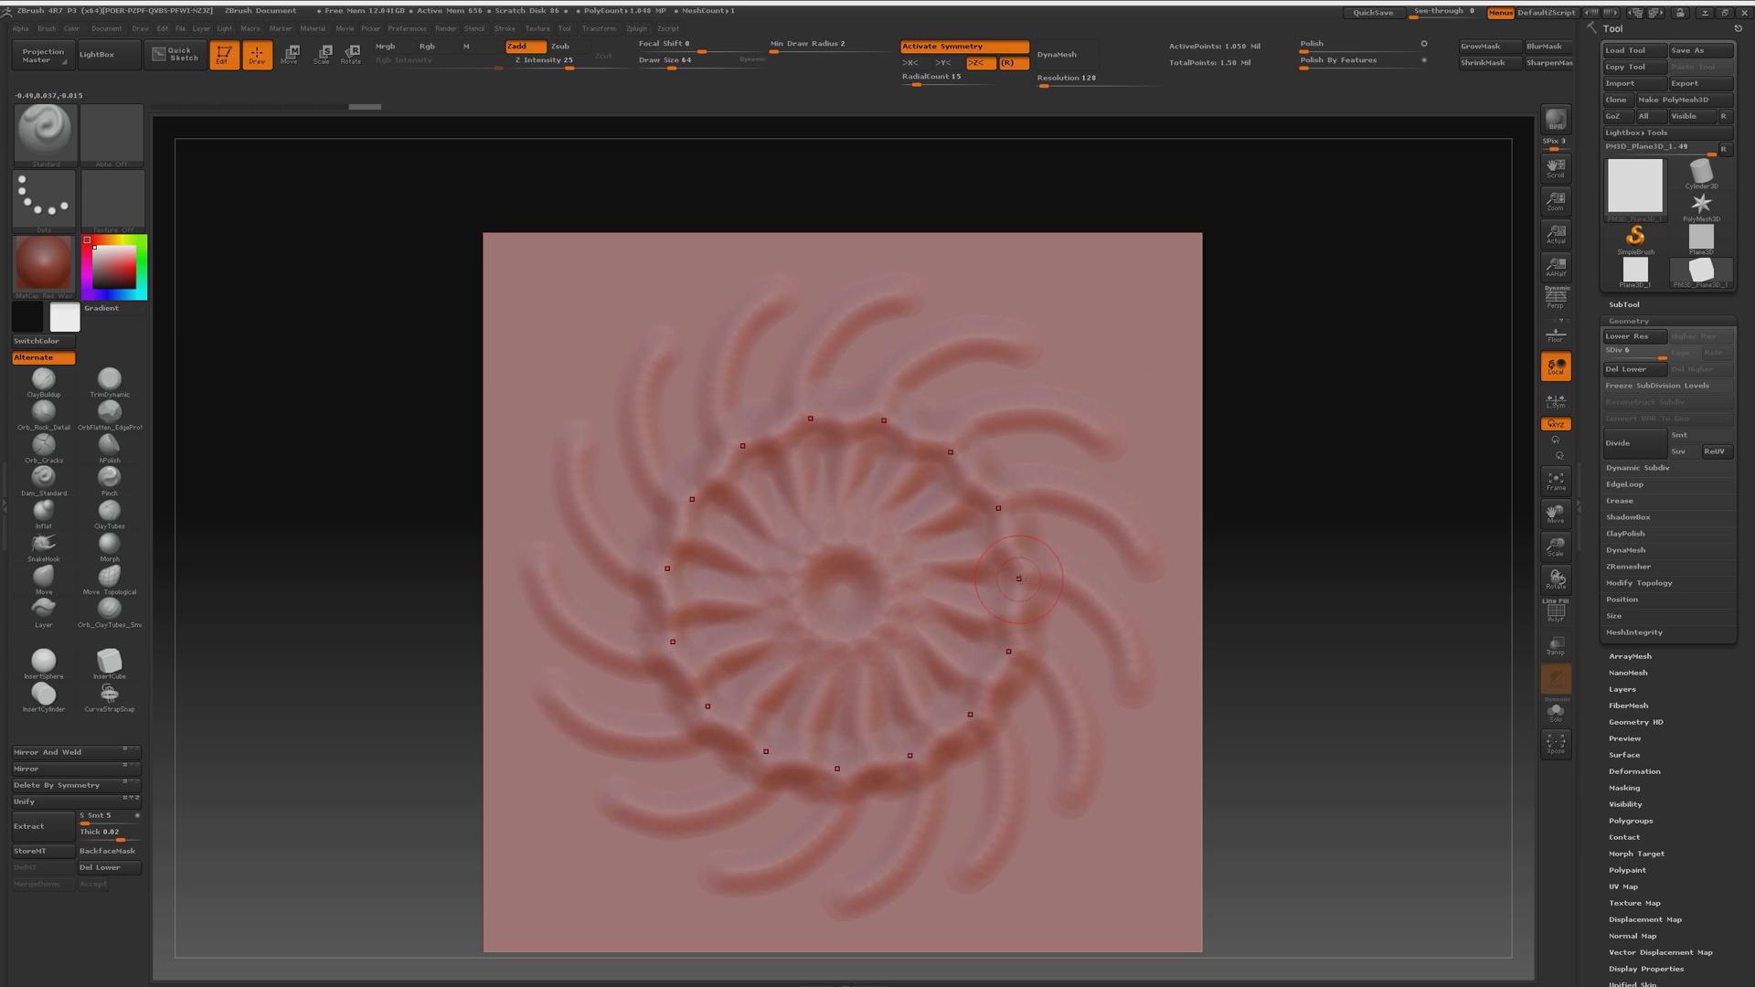
key(ctrl+z)
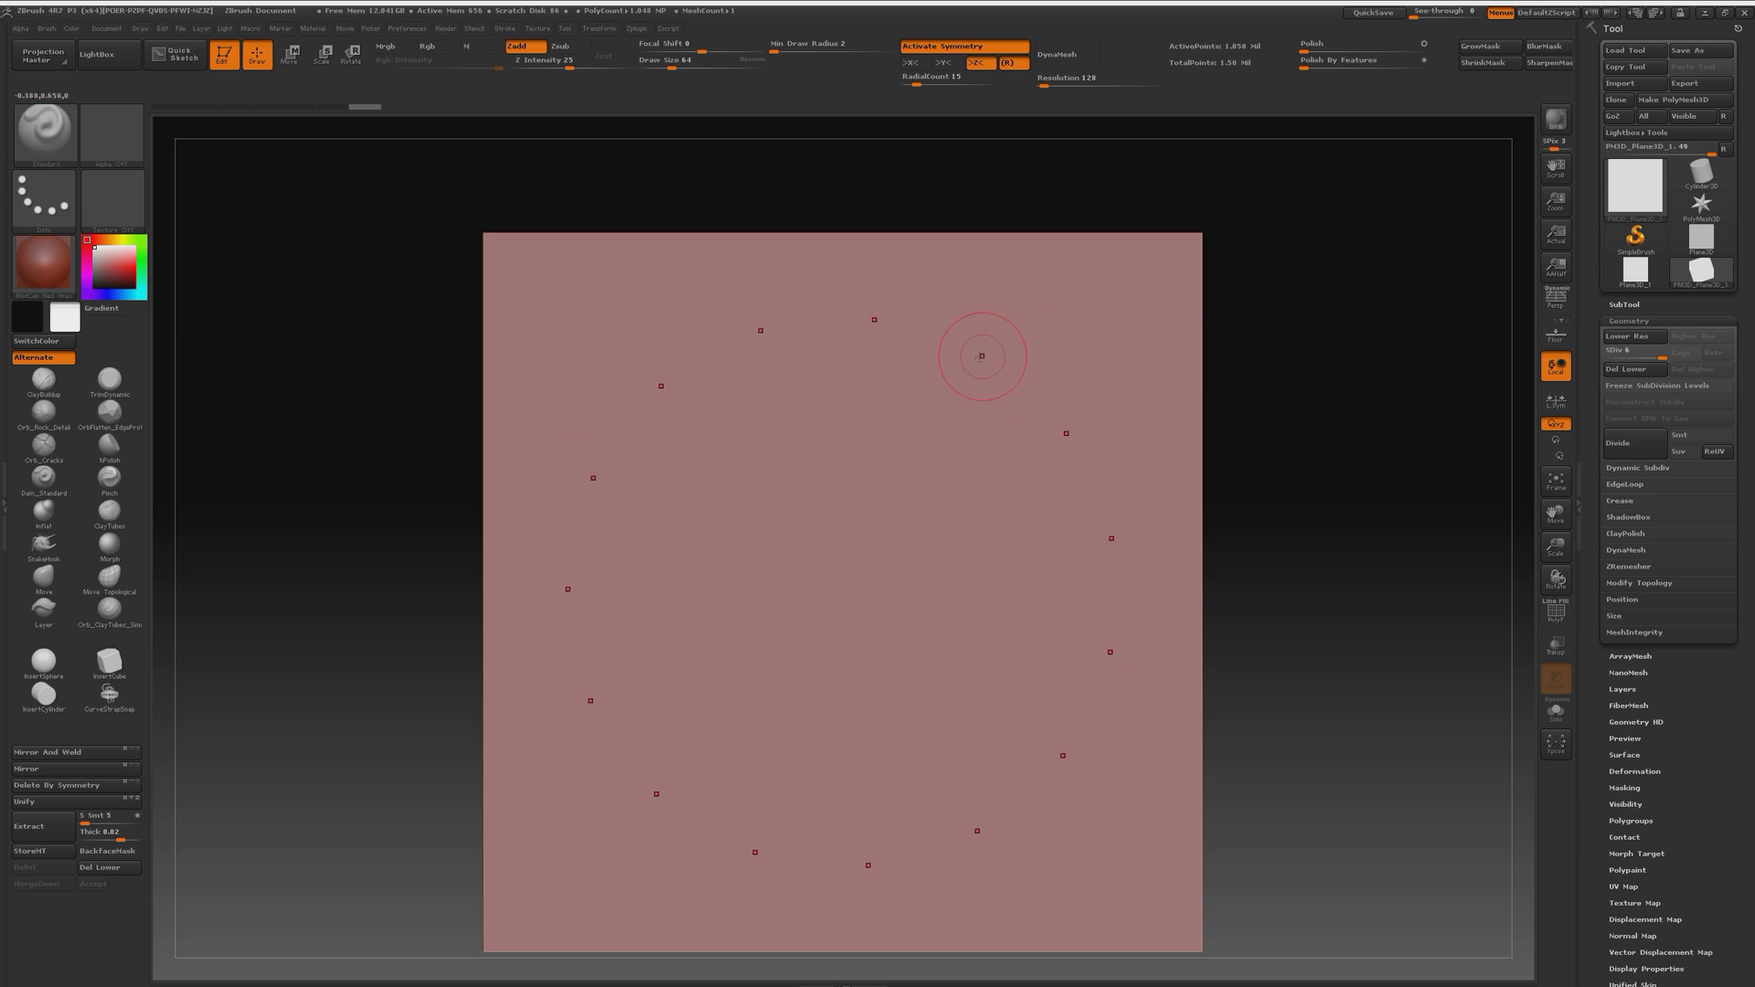
mouse_move(972, 353)
mouse_down()
mouse_move(1005, 393)
mouse_move(724, 511)
mouse_up()
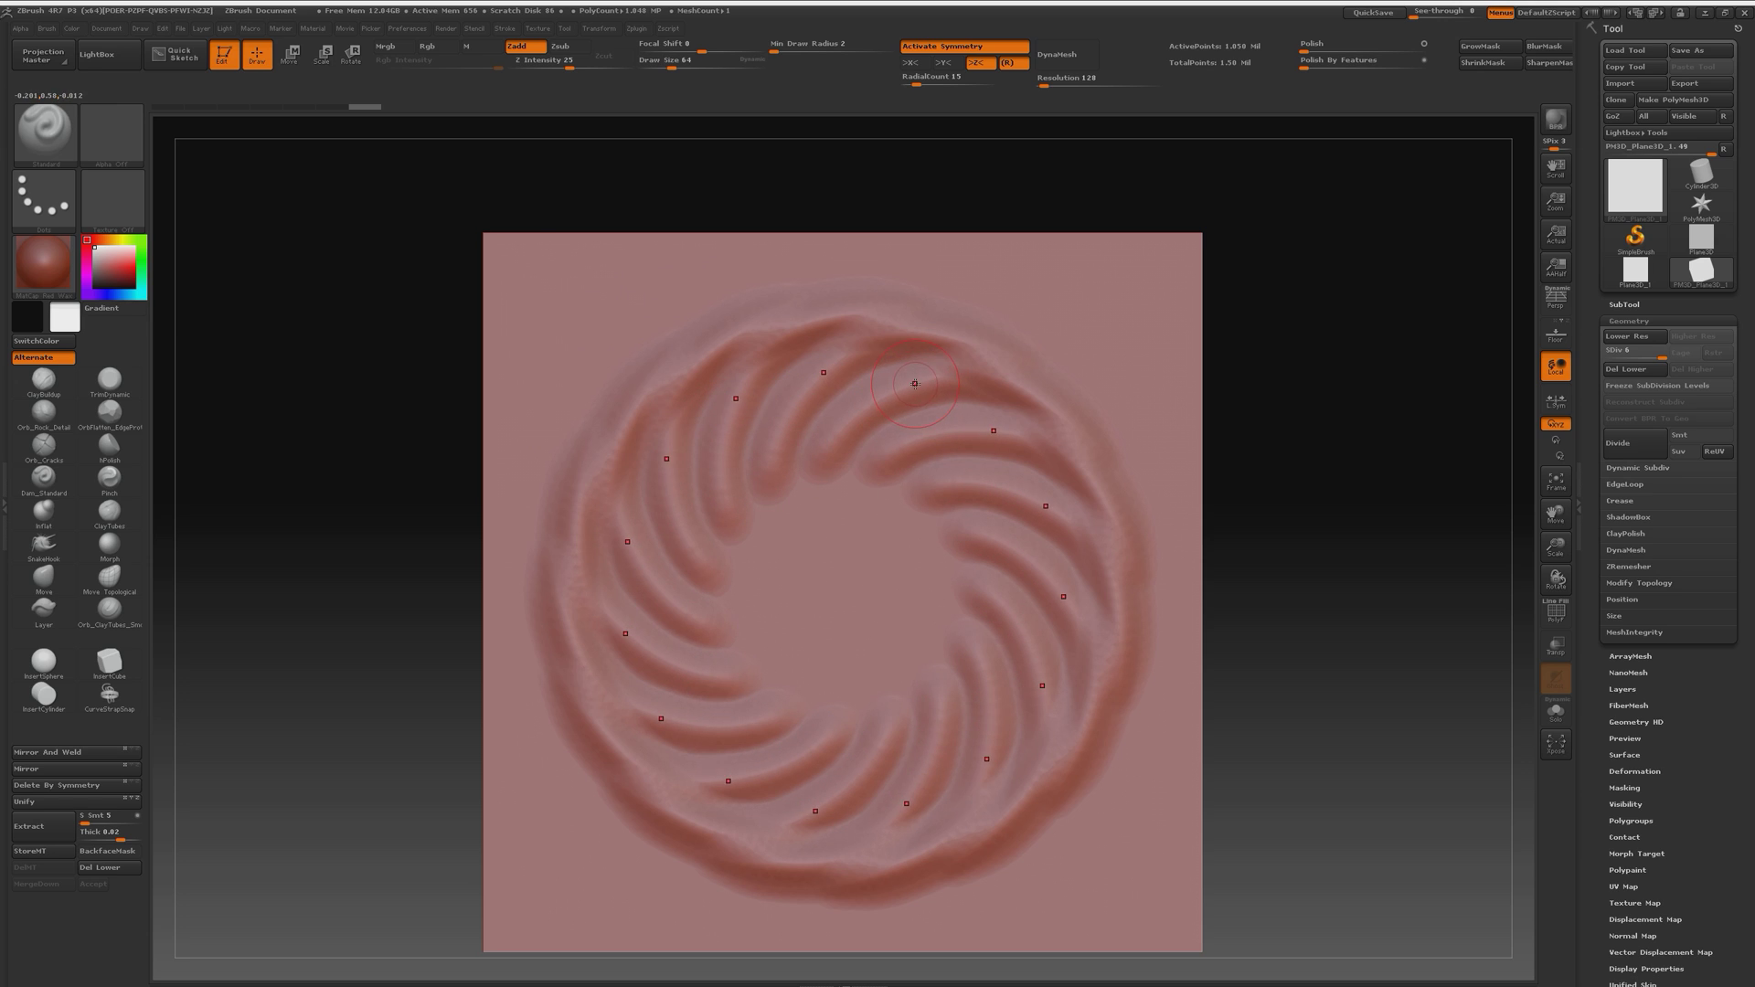
key(ctrl+z)
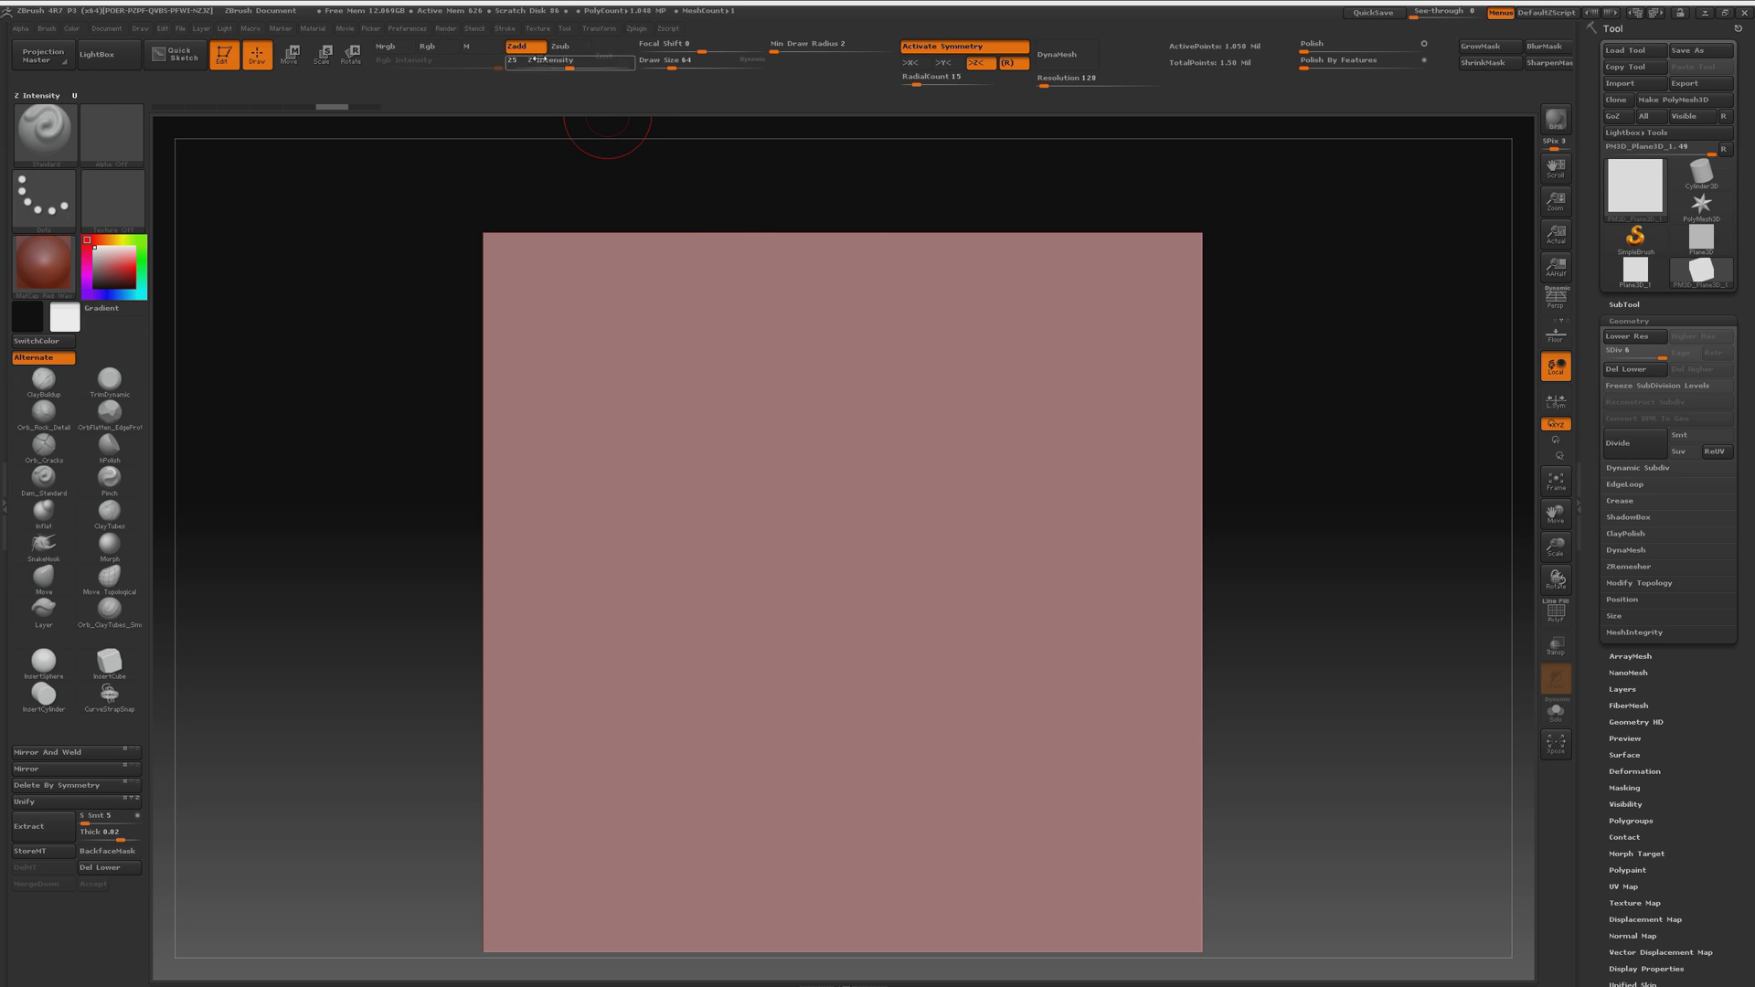
Adjust the LazyMouse step of the brush stroke for smoother lines.
click(508, 28)
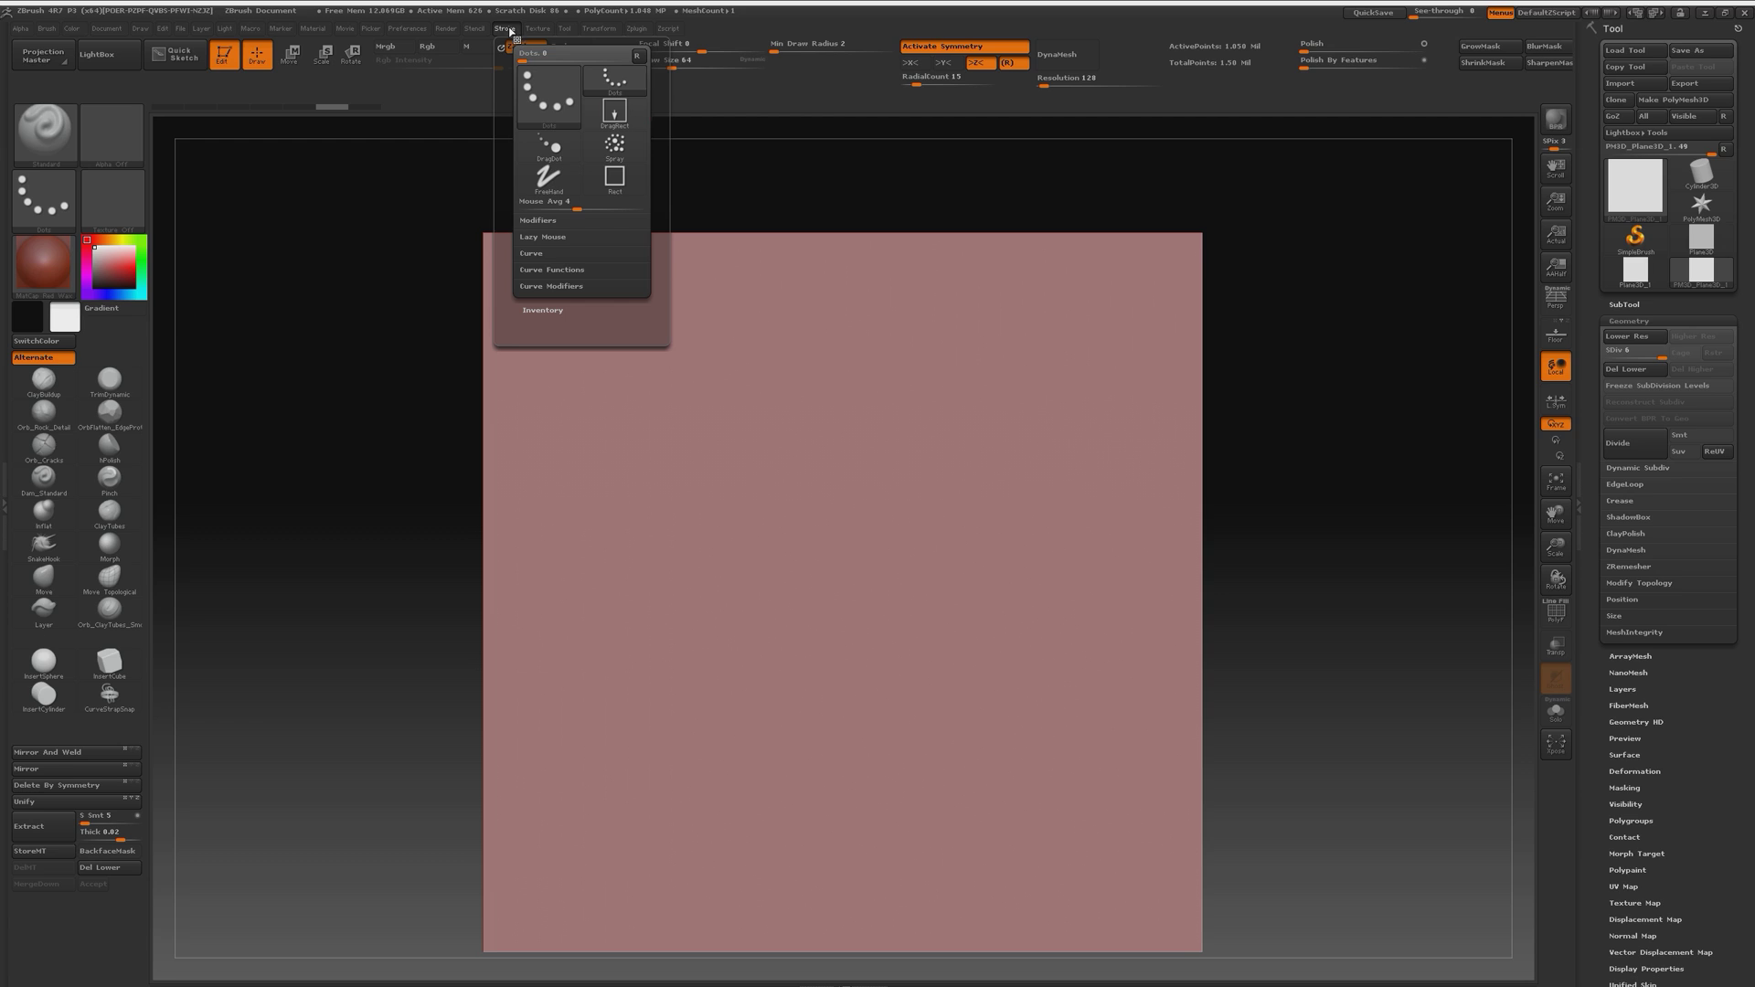
click(542, 236)
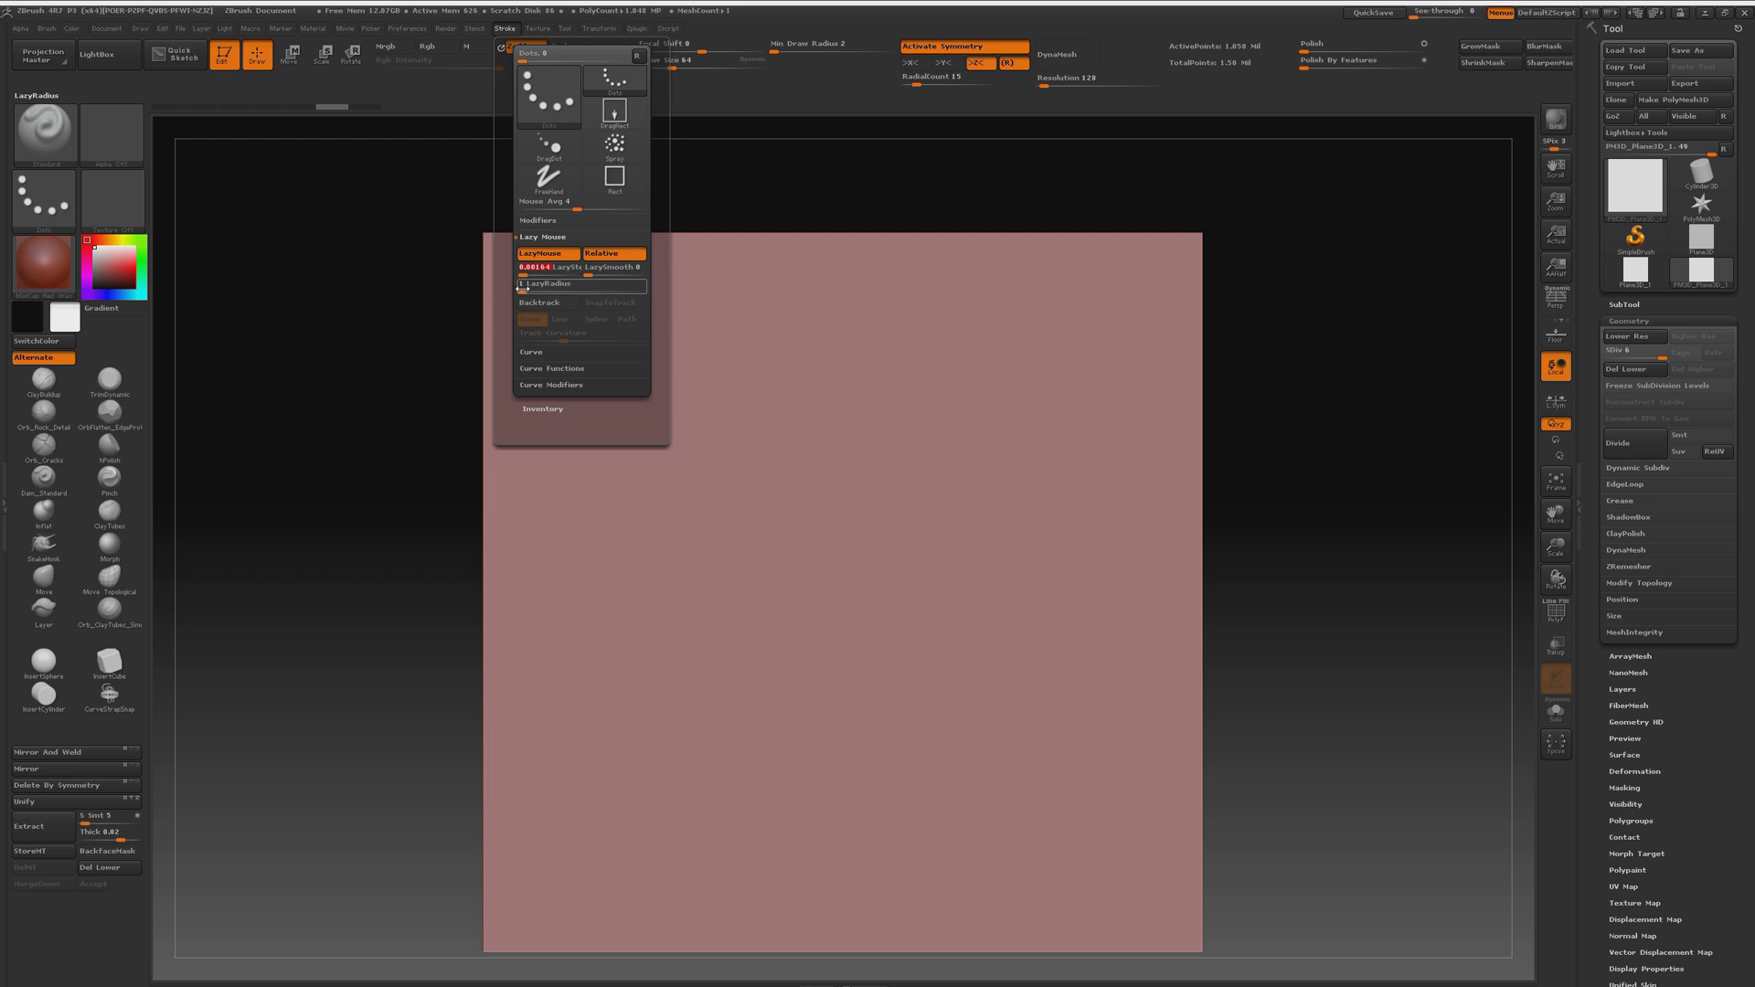
drag(981, 366, 842, 592)
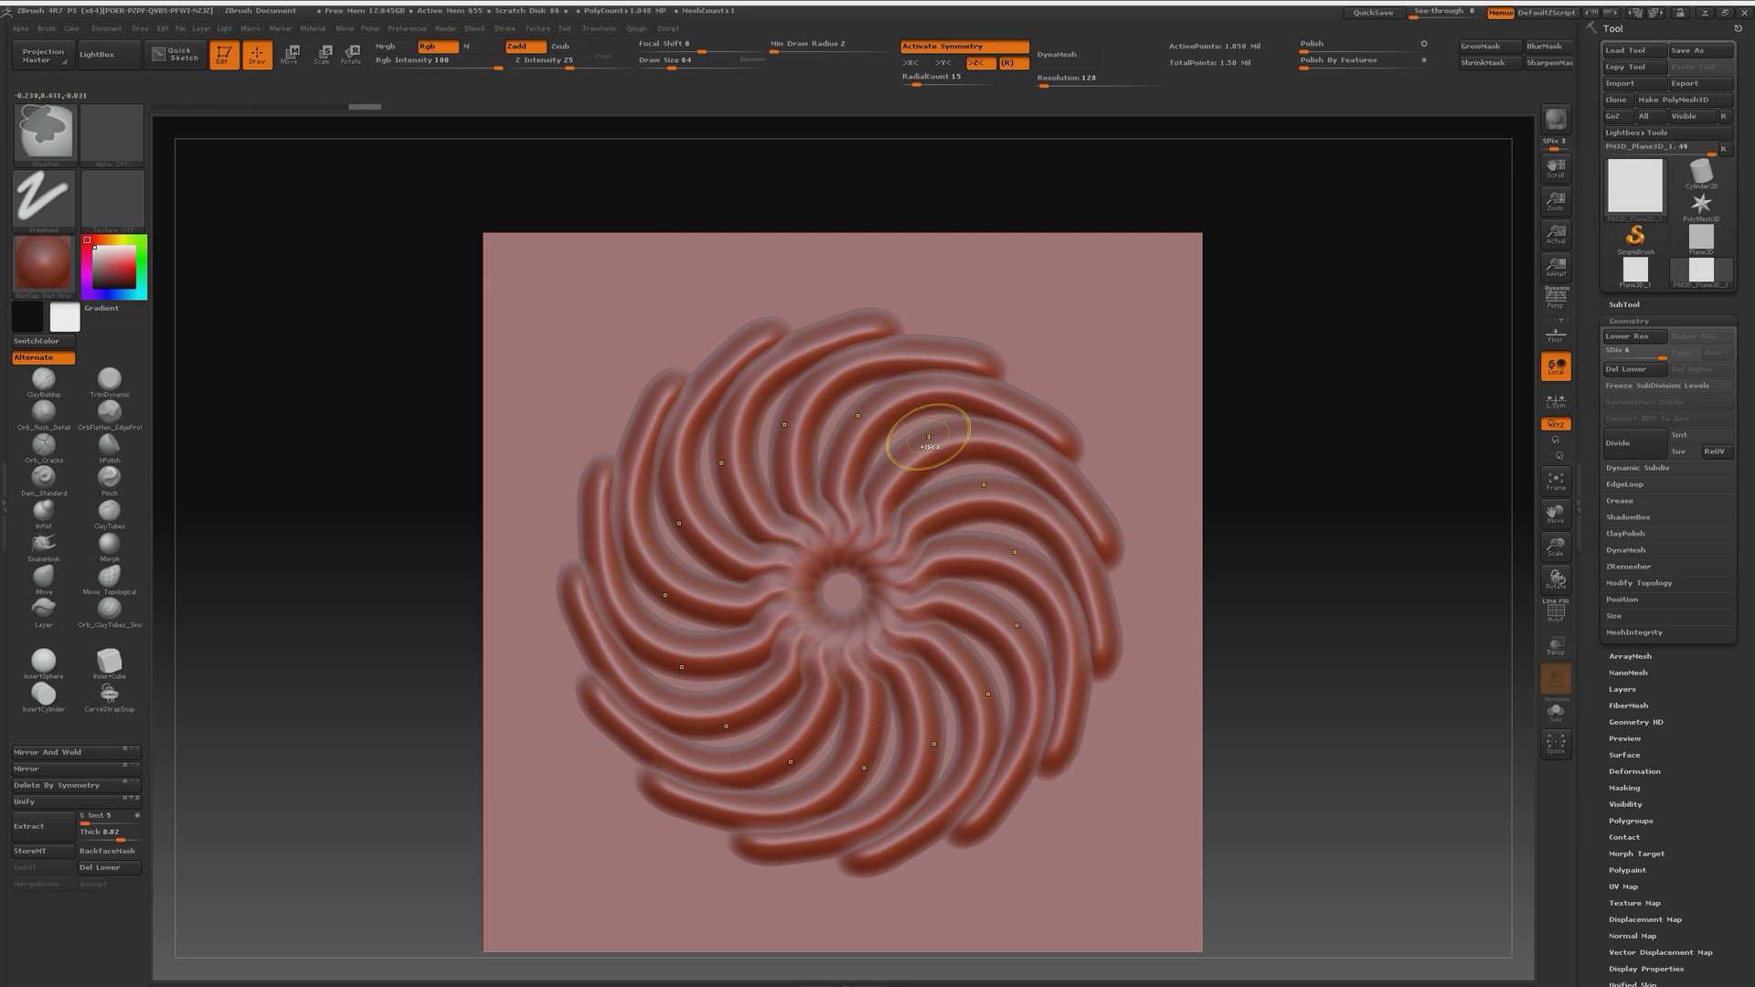
key(ctrl+z)
mouse_move(786, 403)
mouse_down()
mouse_move(991, 440)
mouse_move(1083, 368)
mouse_up()
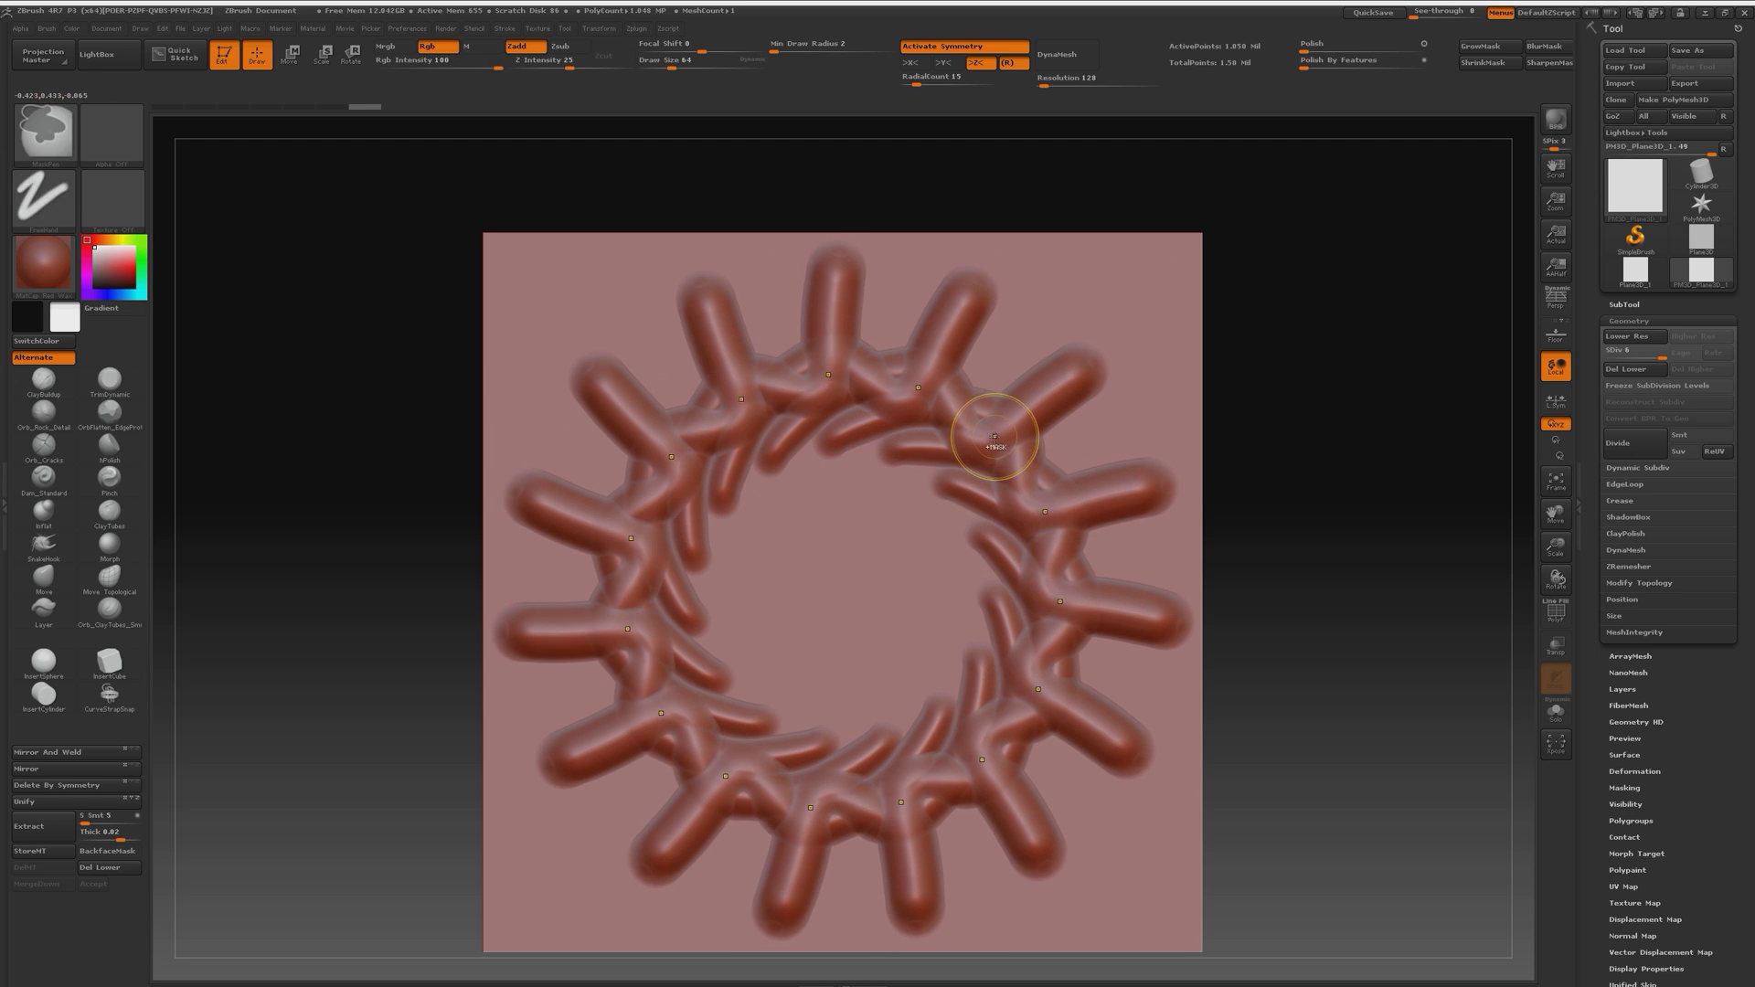
key(ctrl+z)
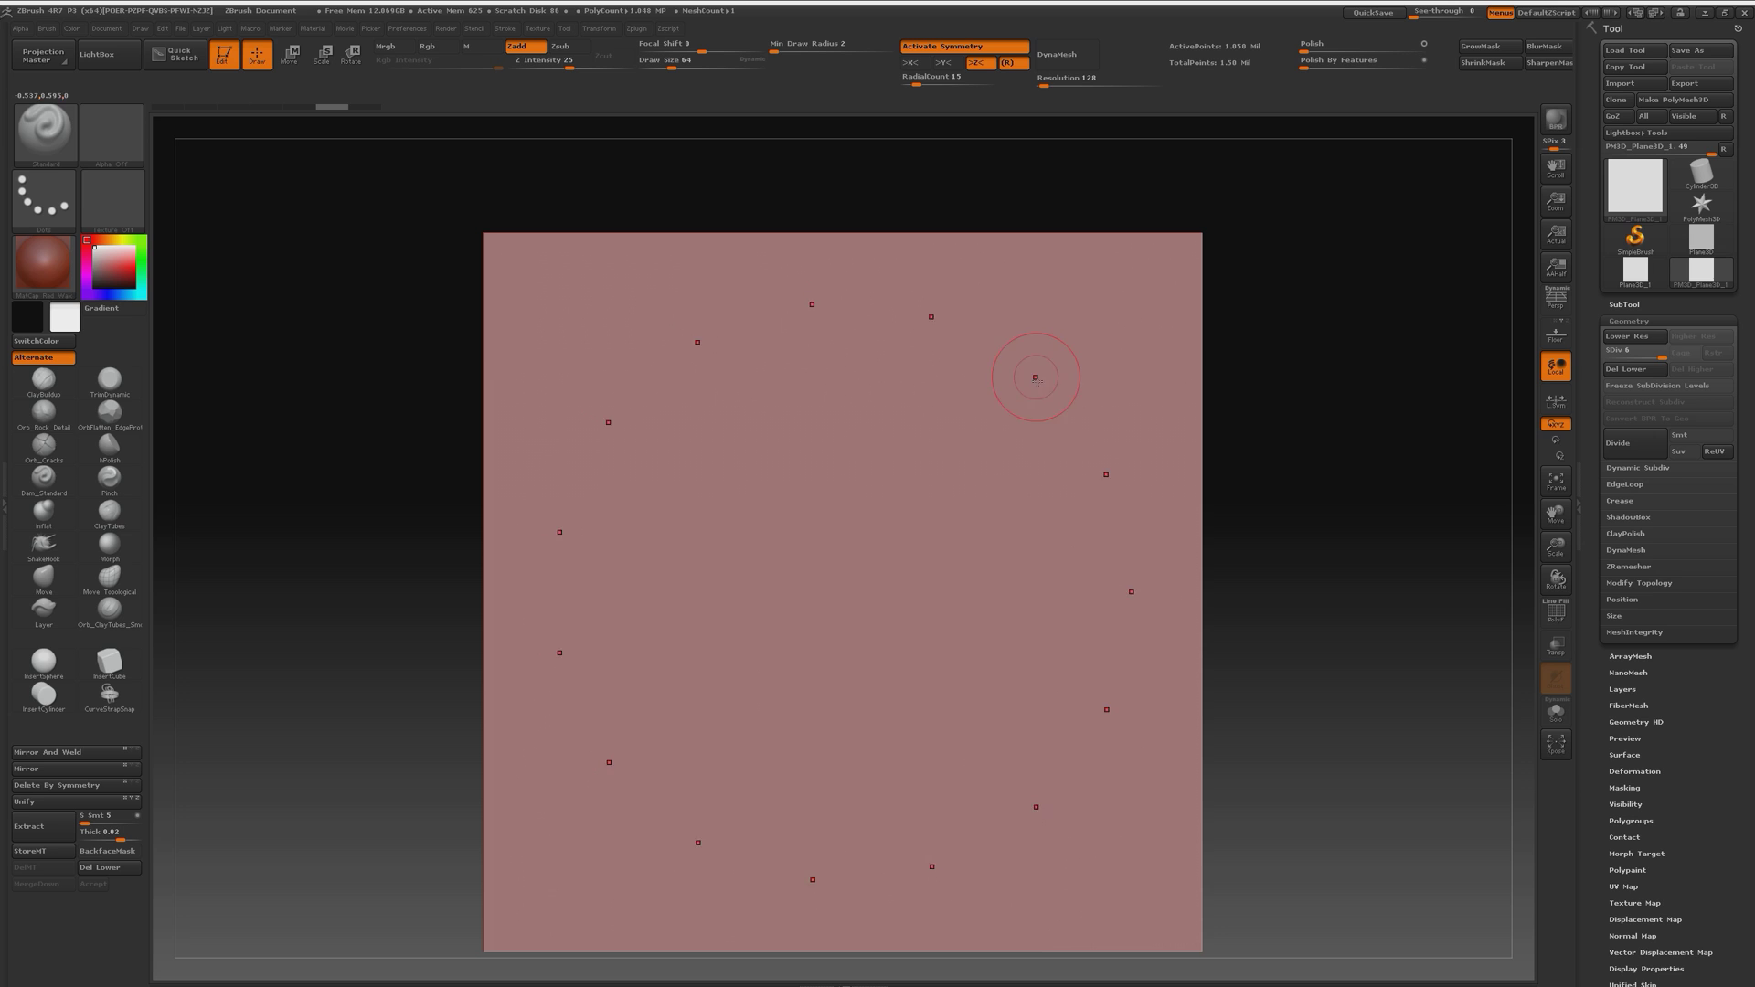
Sculpt a radial mandala on the plane with a spoked centre, a braided band and an interlaced outer ring.
mouse_move(1042, 486)
mouse_down()
mouse_move(854, 450)
mouse_move(850, 560)
mouse_up()
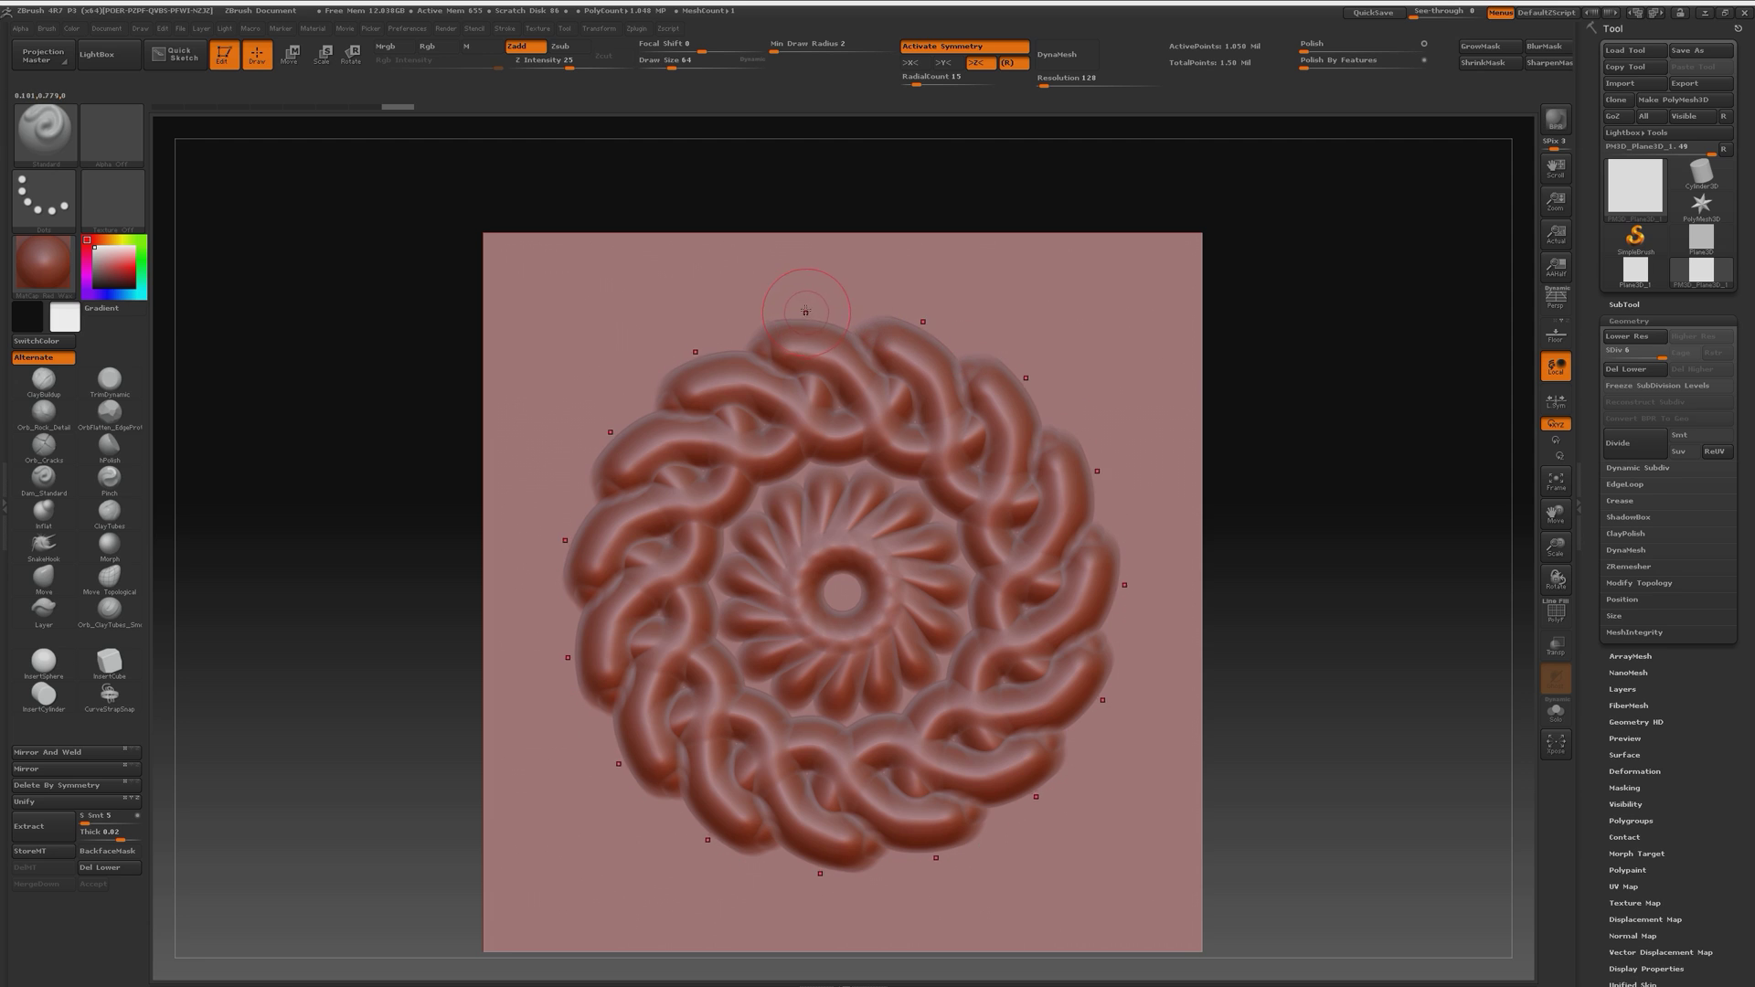
drag(805, 311, 1136, 361)
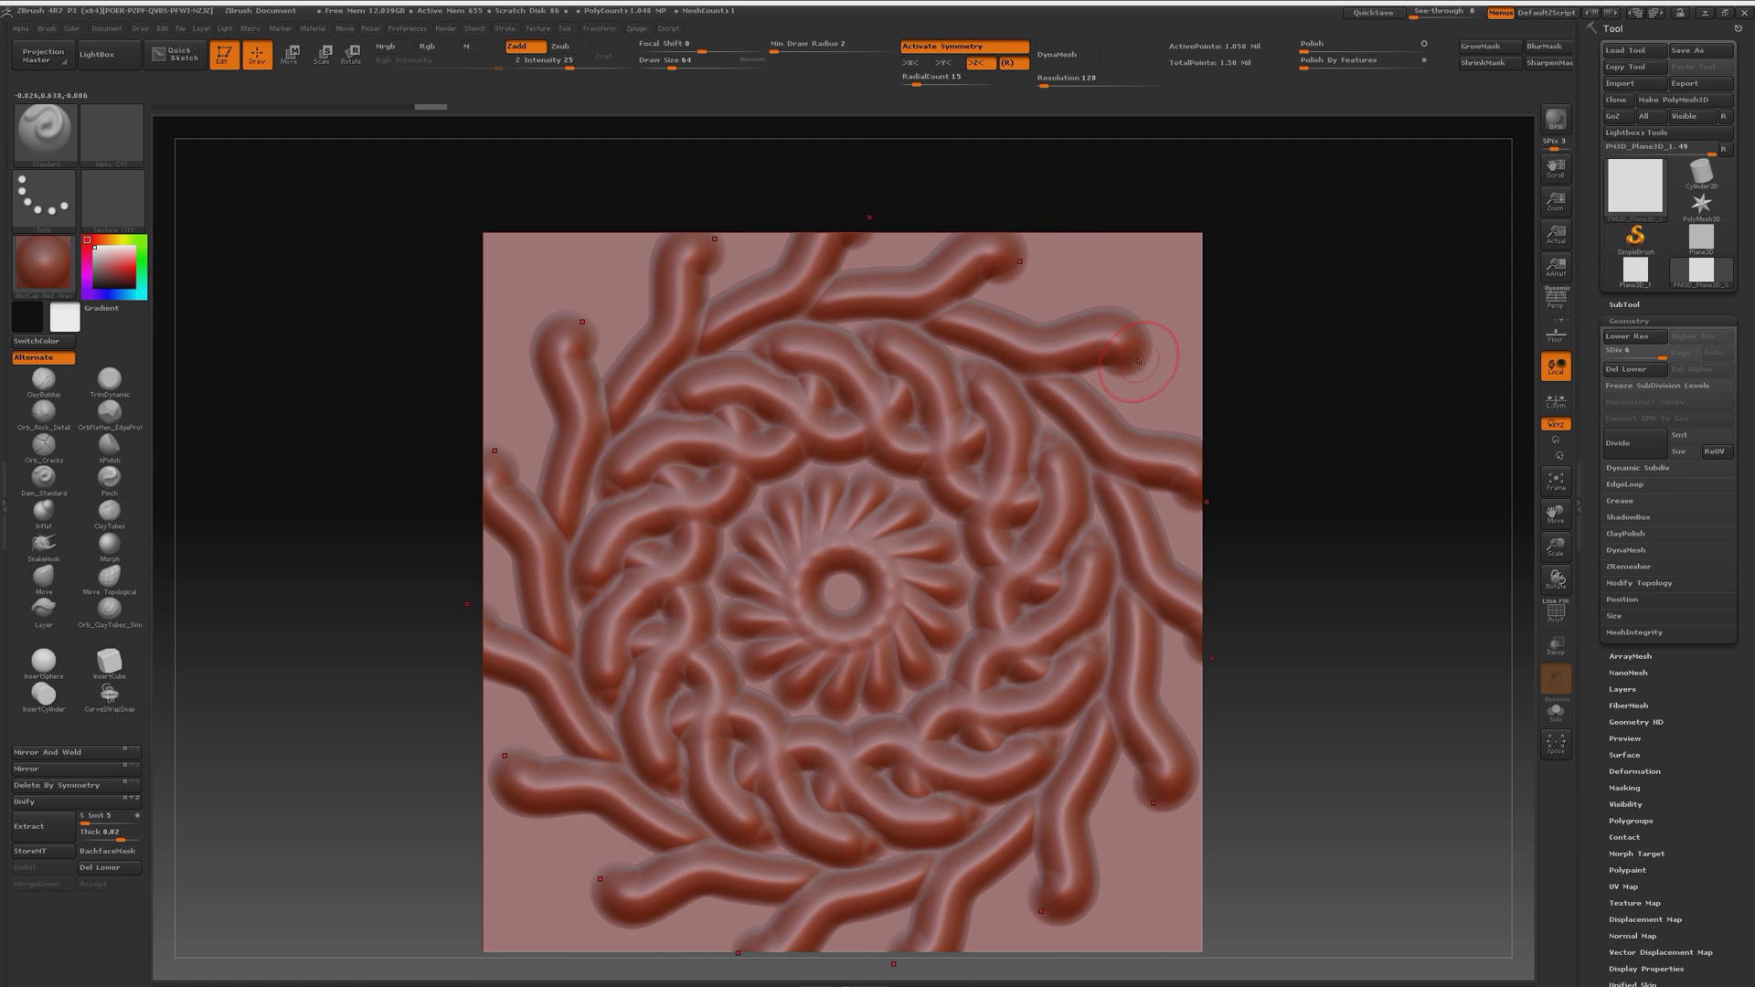
key(ctrl+z)
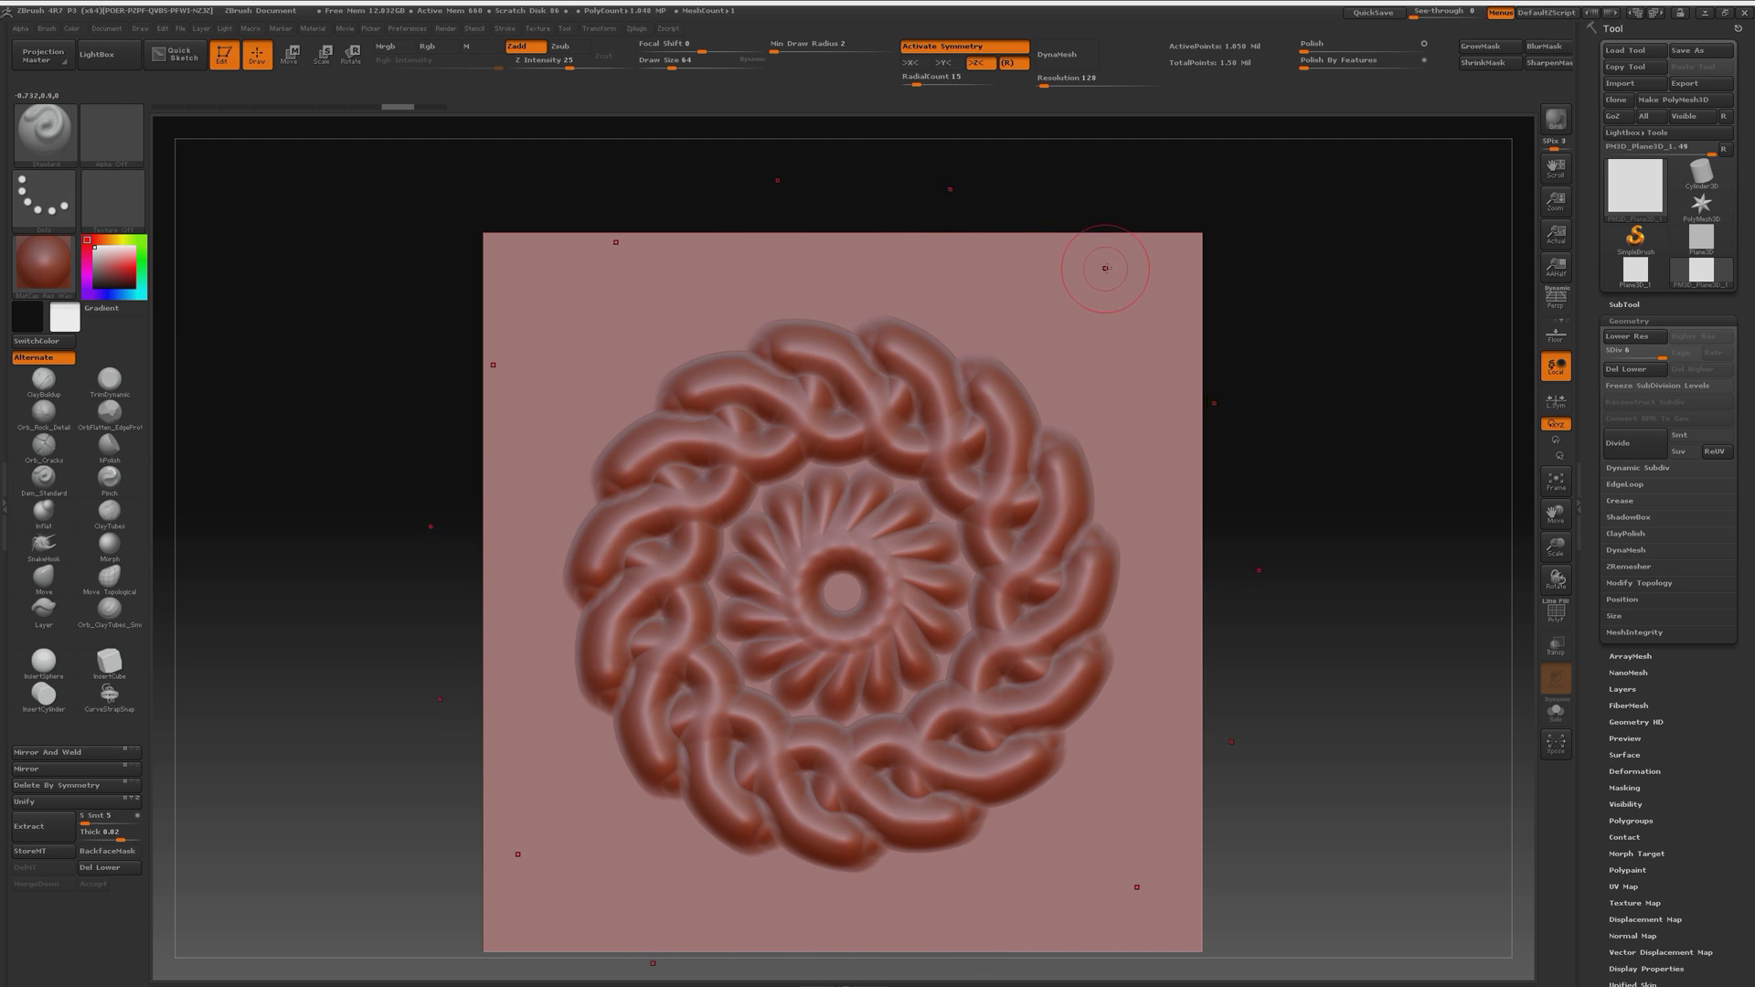
mouse_move(1105, 268)
mouse_down()
mouse_move(1056, 315)
mouse_move(1093, 380)
mouse_move(1066, 462)
mouse_up()
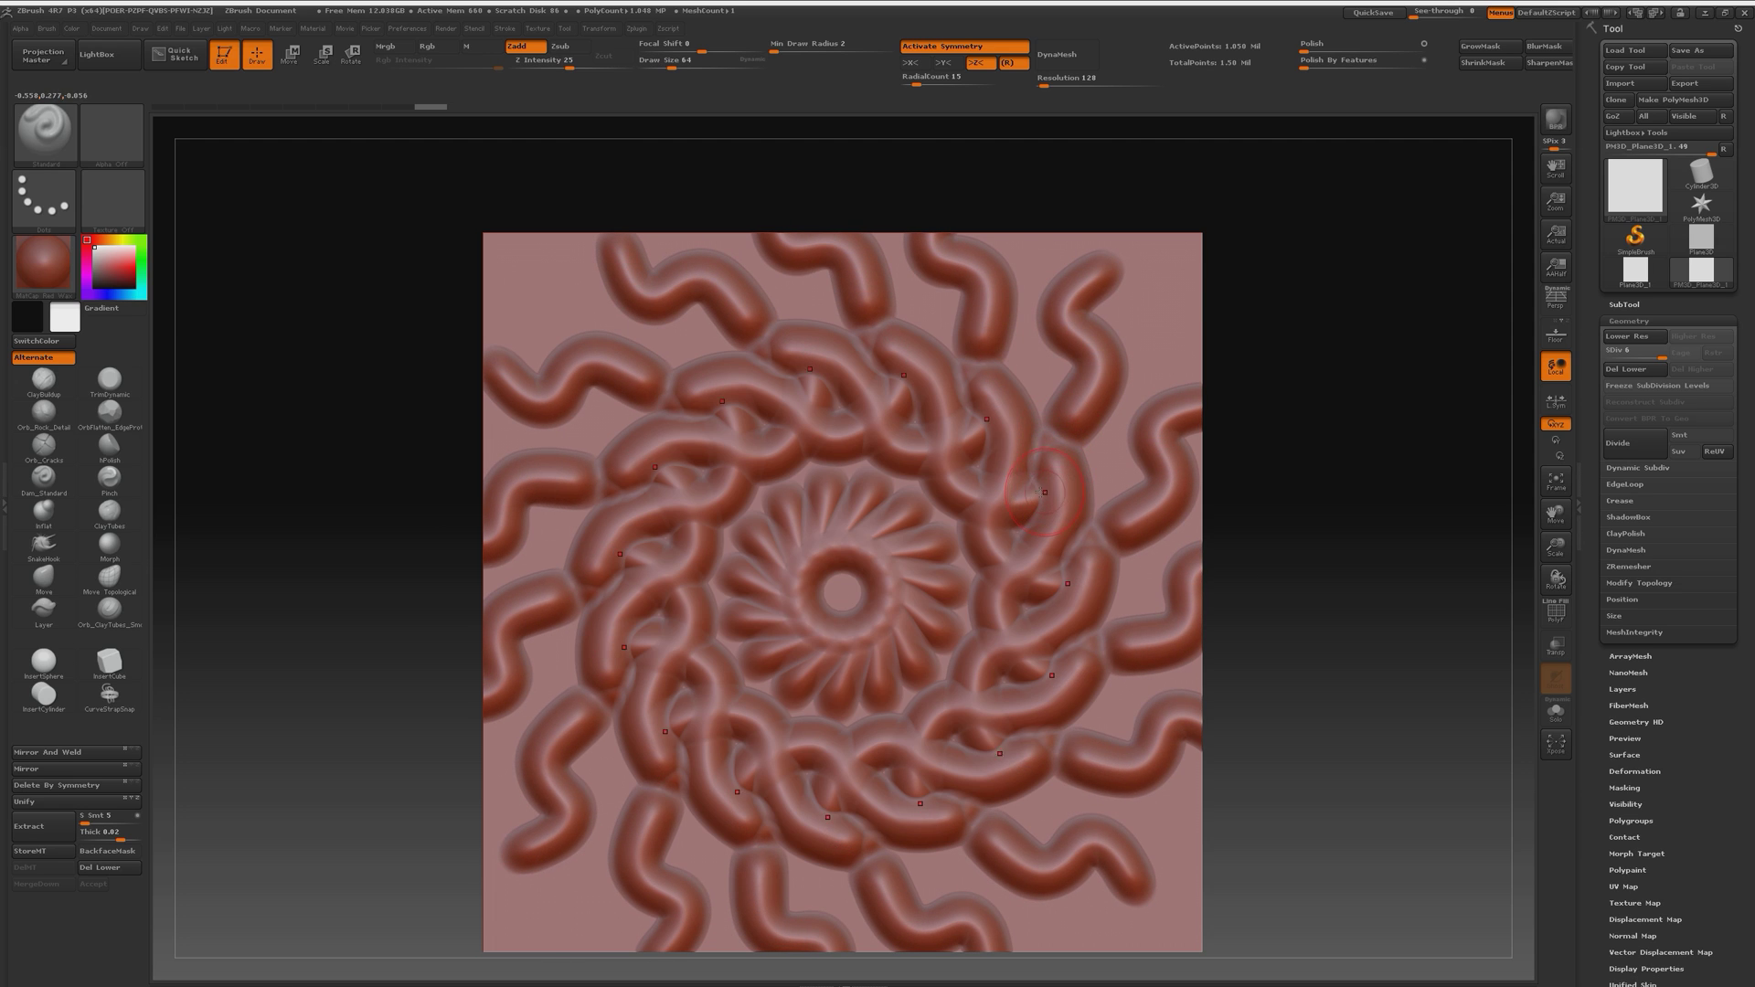
key(ctrl+z)
click(905, 285)
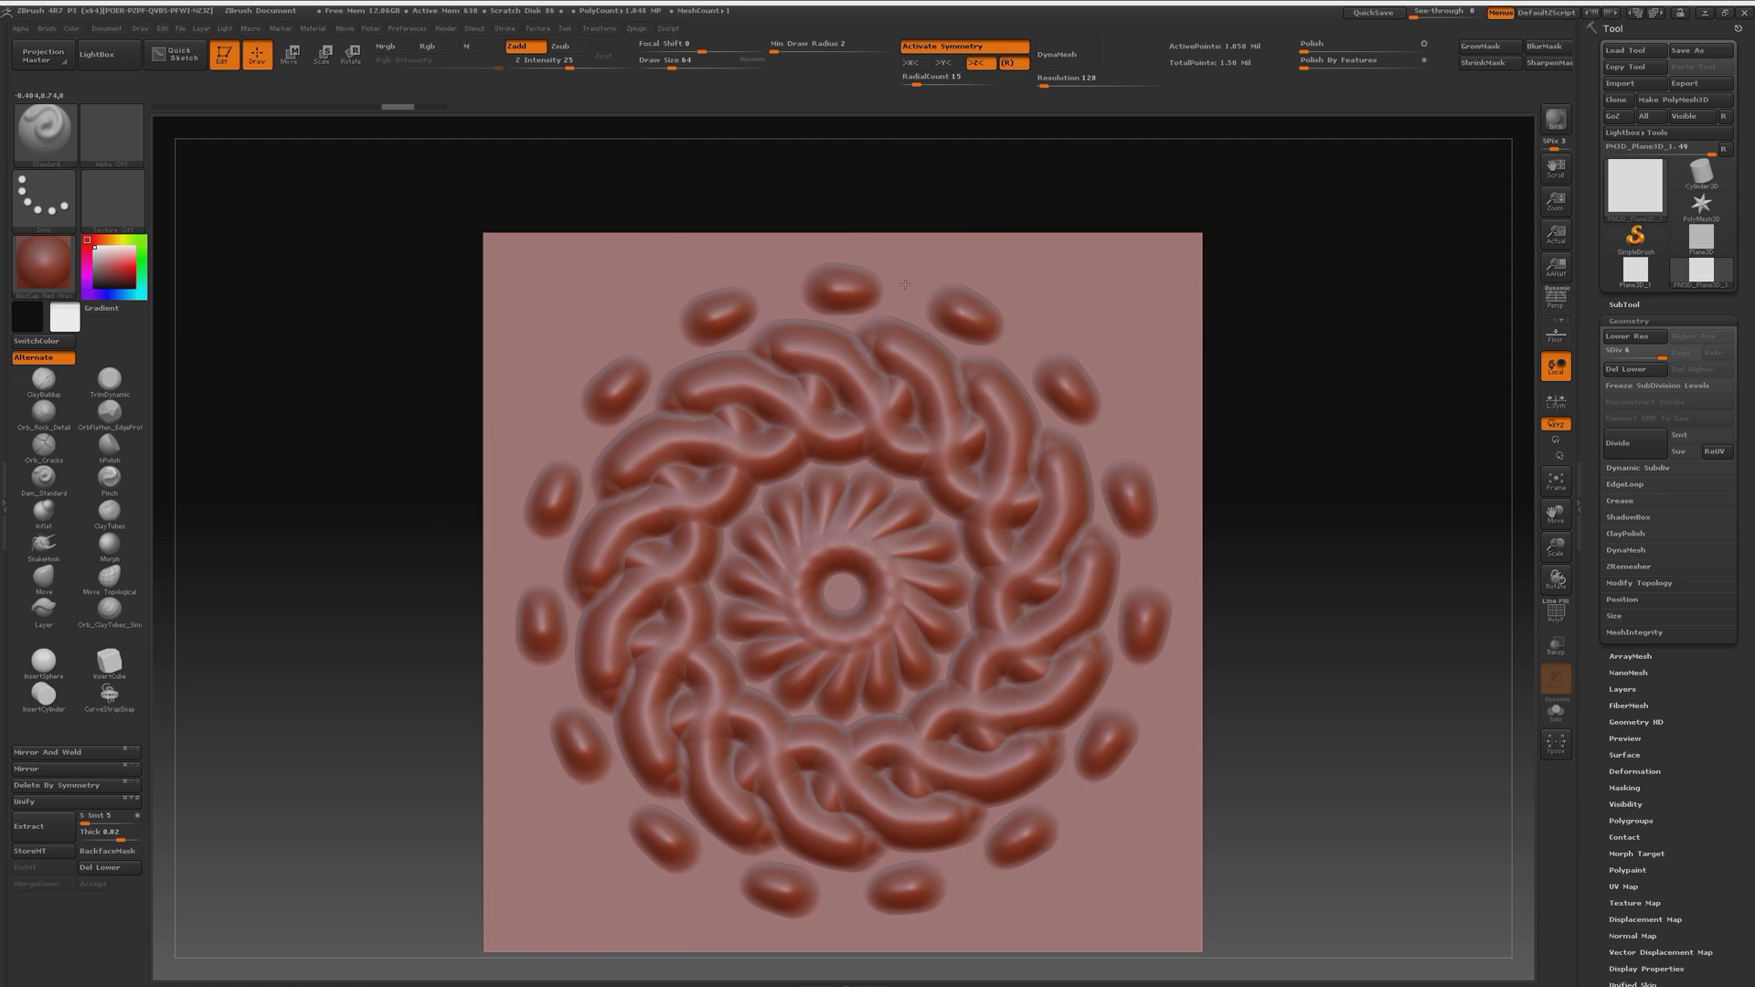
drag(905, 285, 761, 275)
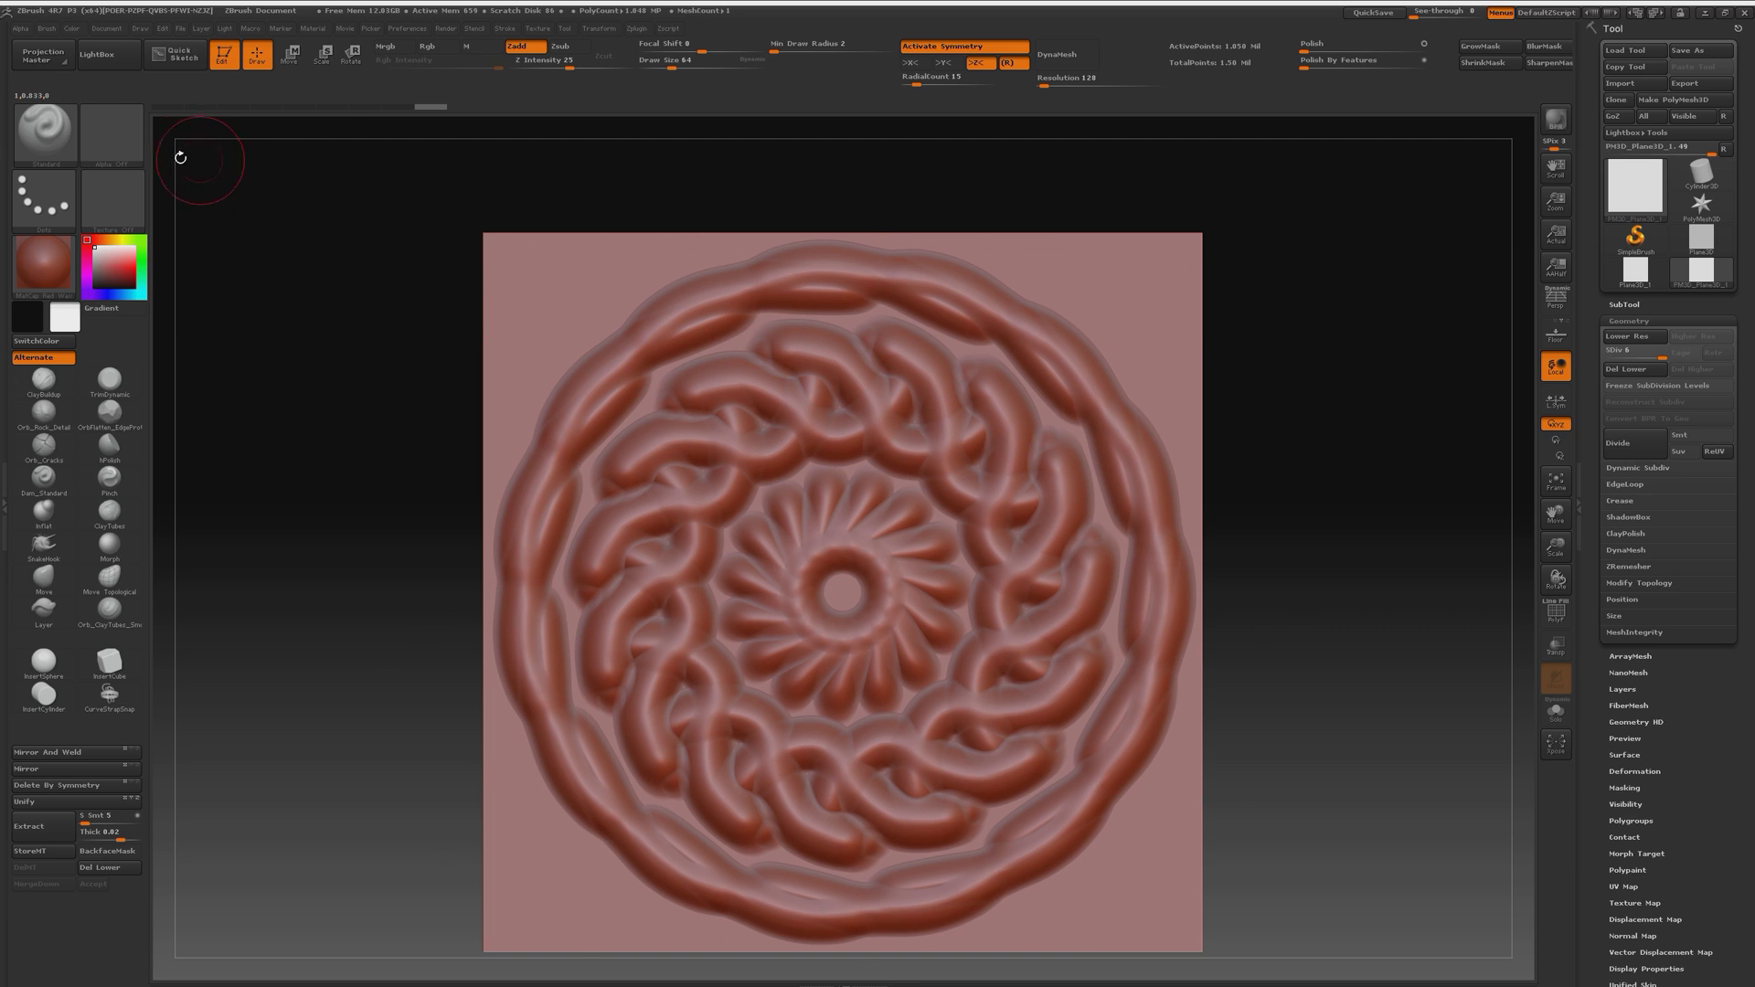
Capture the sculpted mandala as a new brush alpha with GrabDoc and check it among the alphas.
click(125, 153)
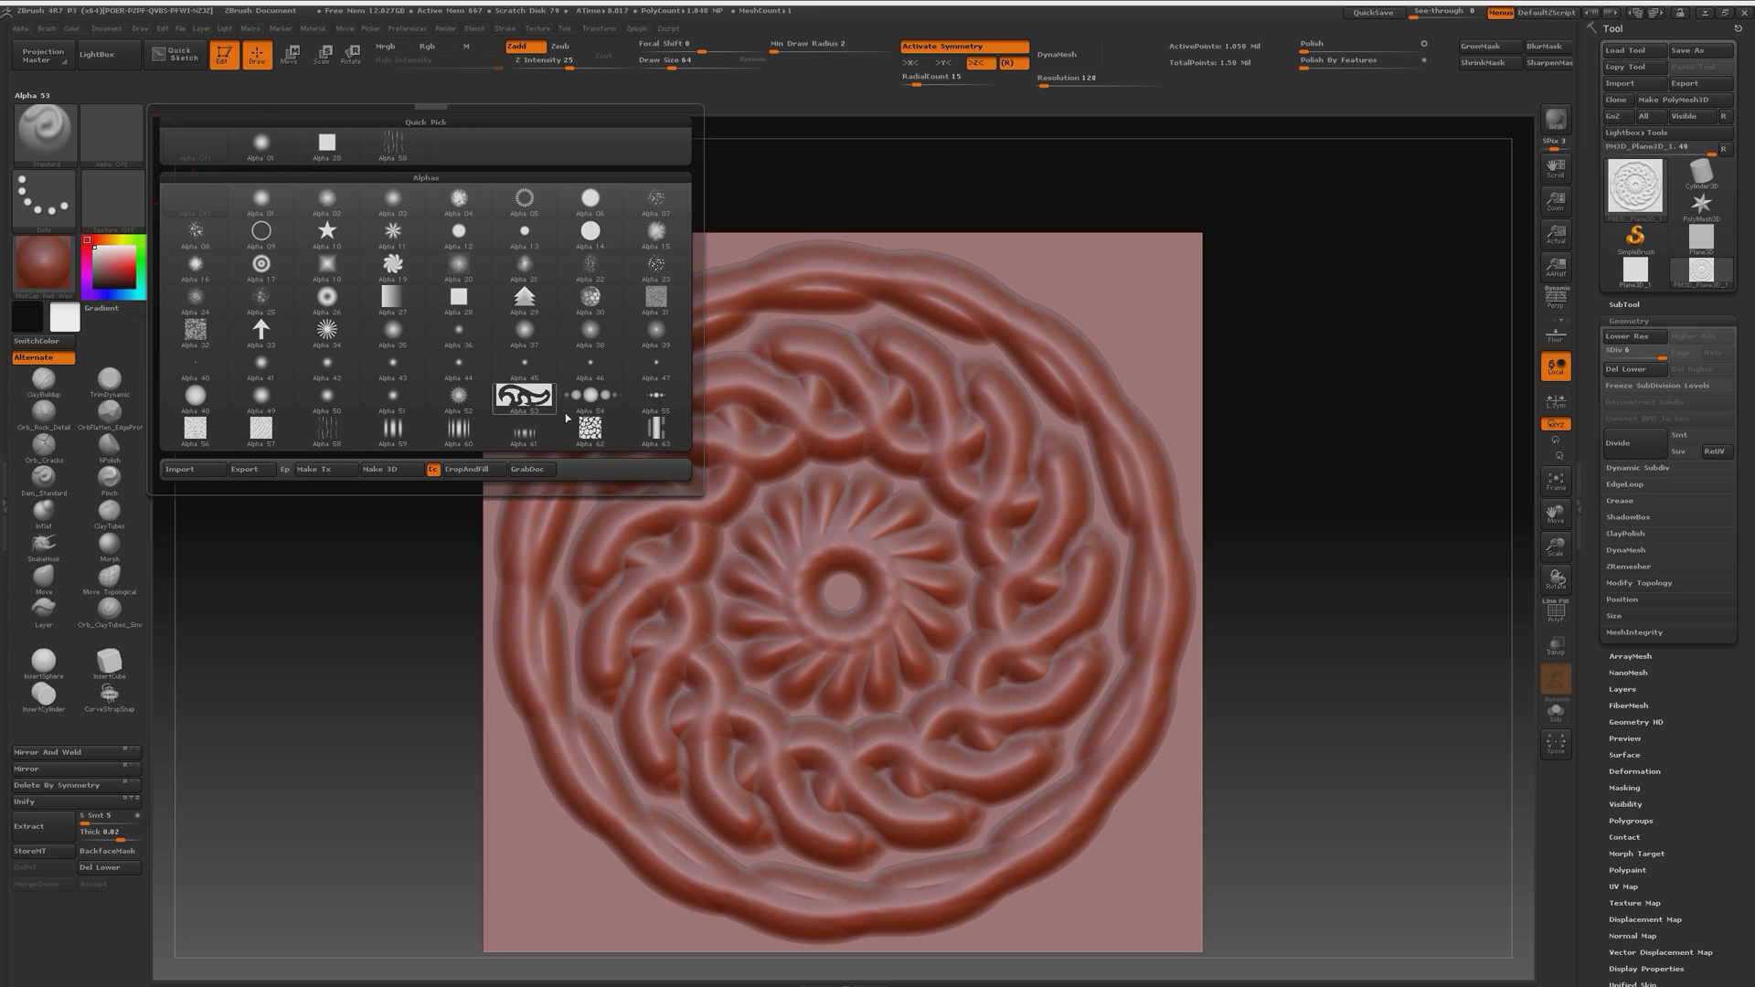
click(540, 471)
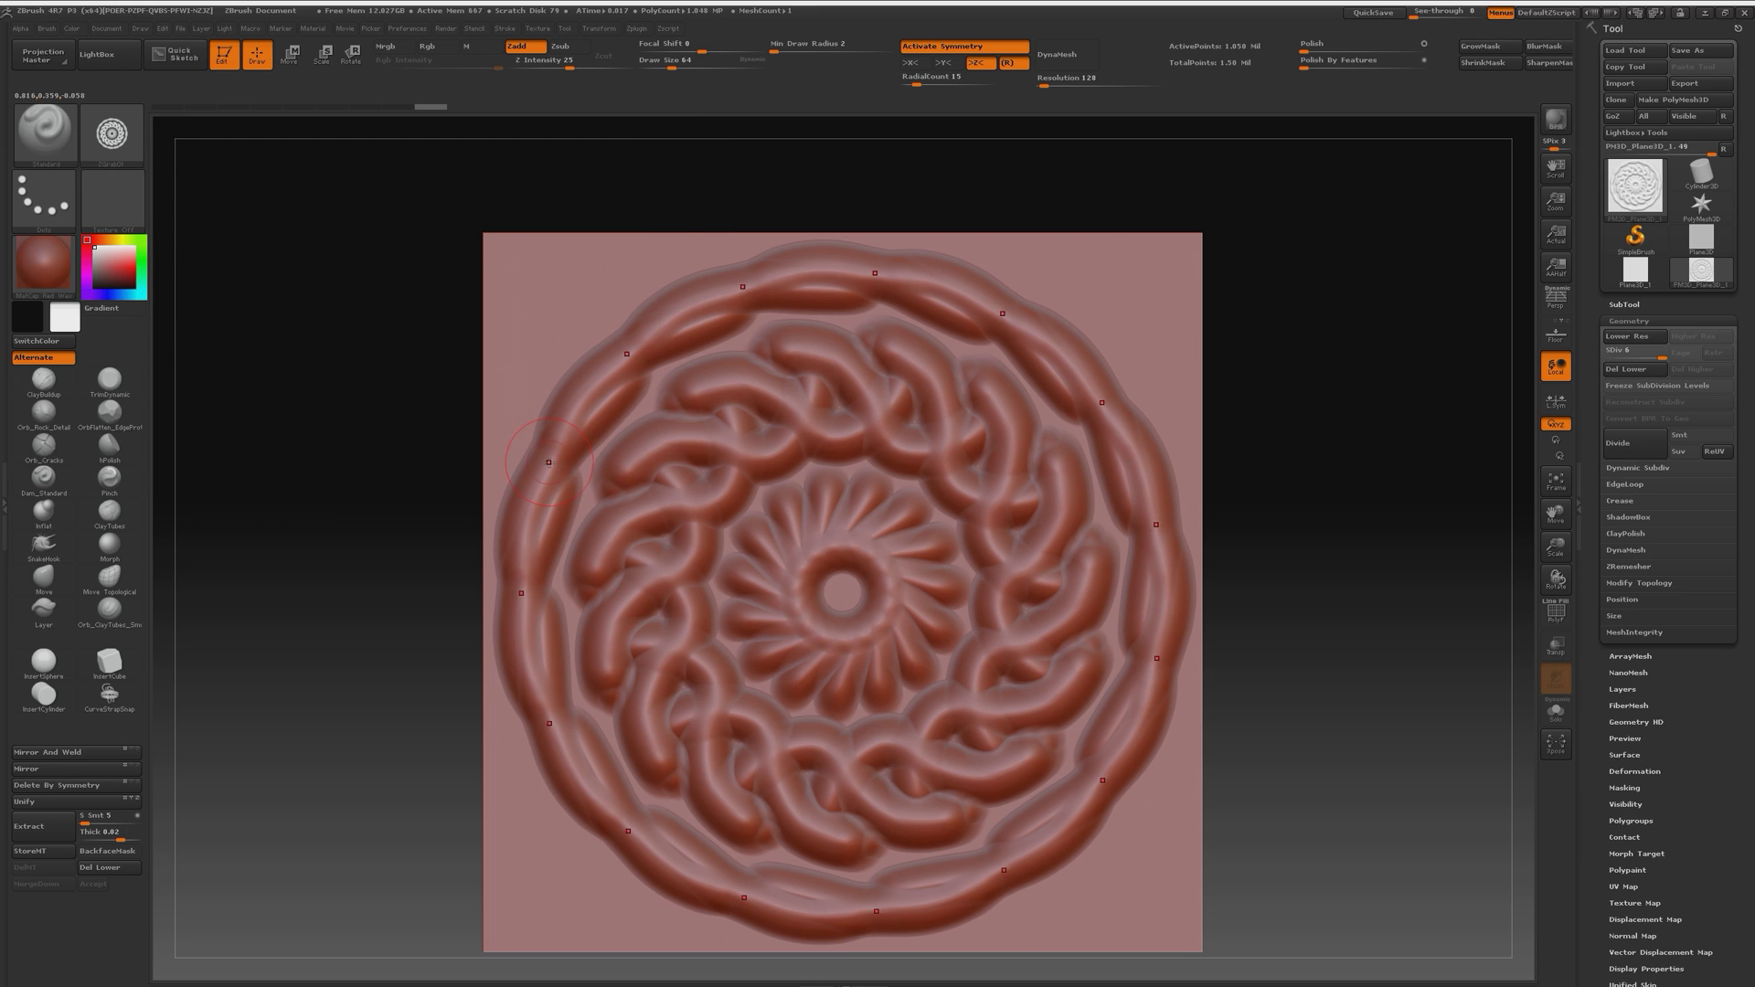
click(120, 139)
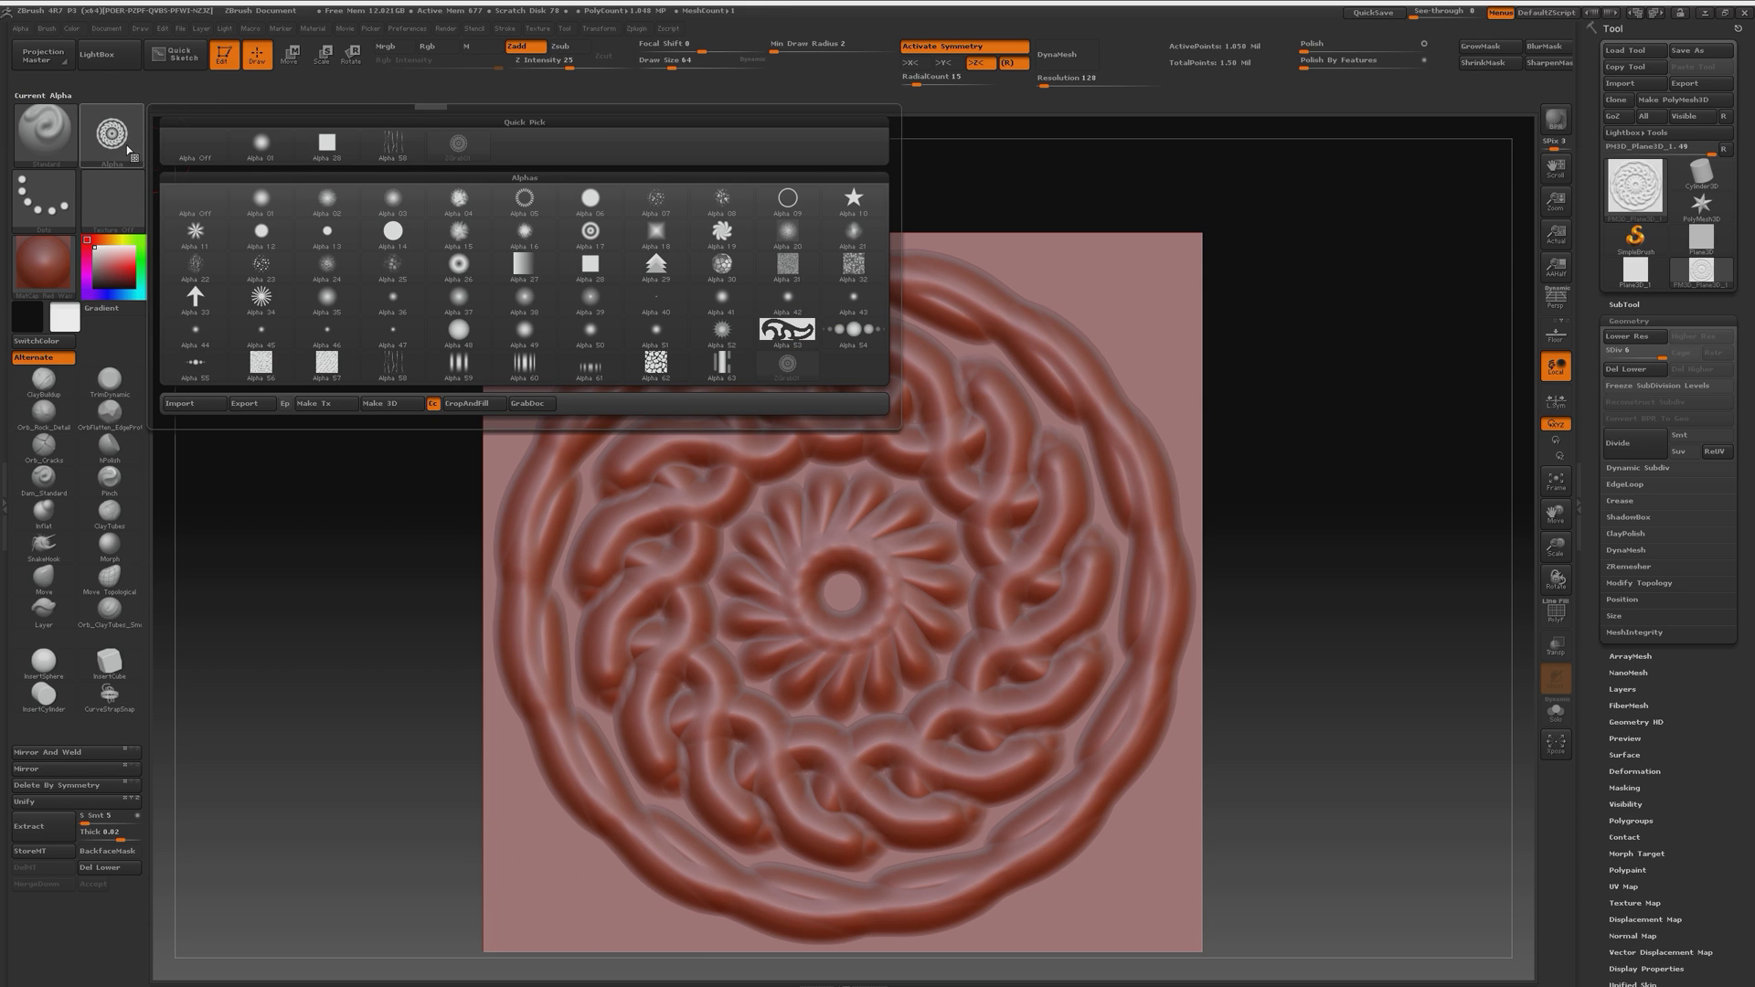
Change the stroke type to DragRect and stamp the captured alpha around the mandala's centre and towards the plane's corner.
click(58, 212)
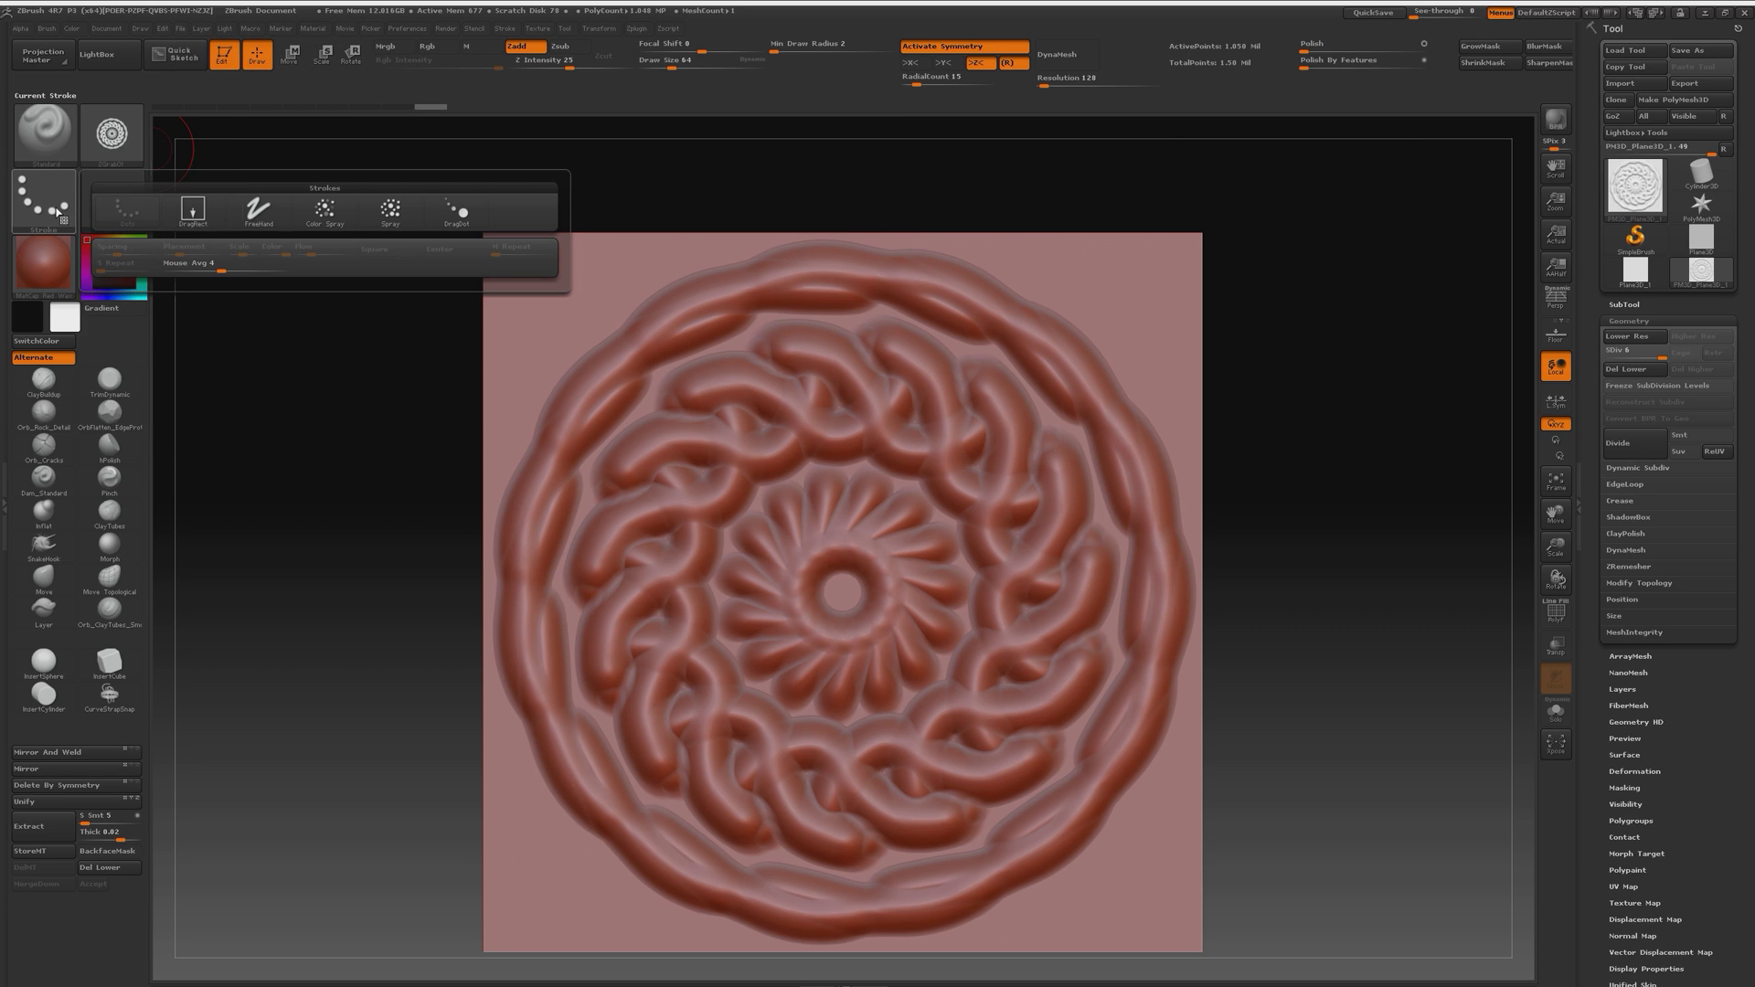
click(192, 214)
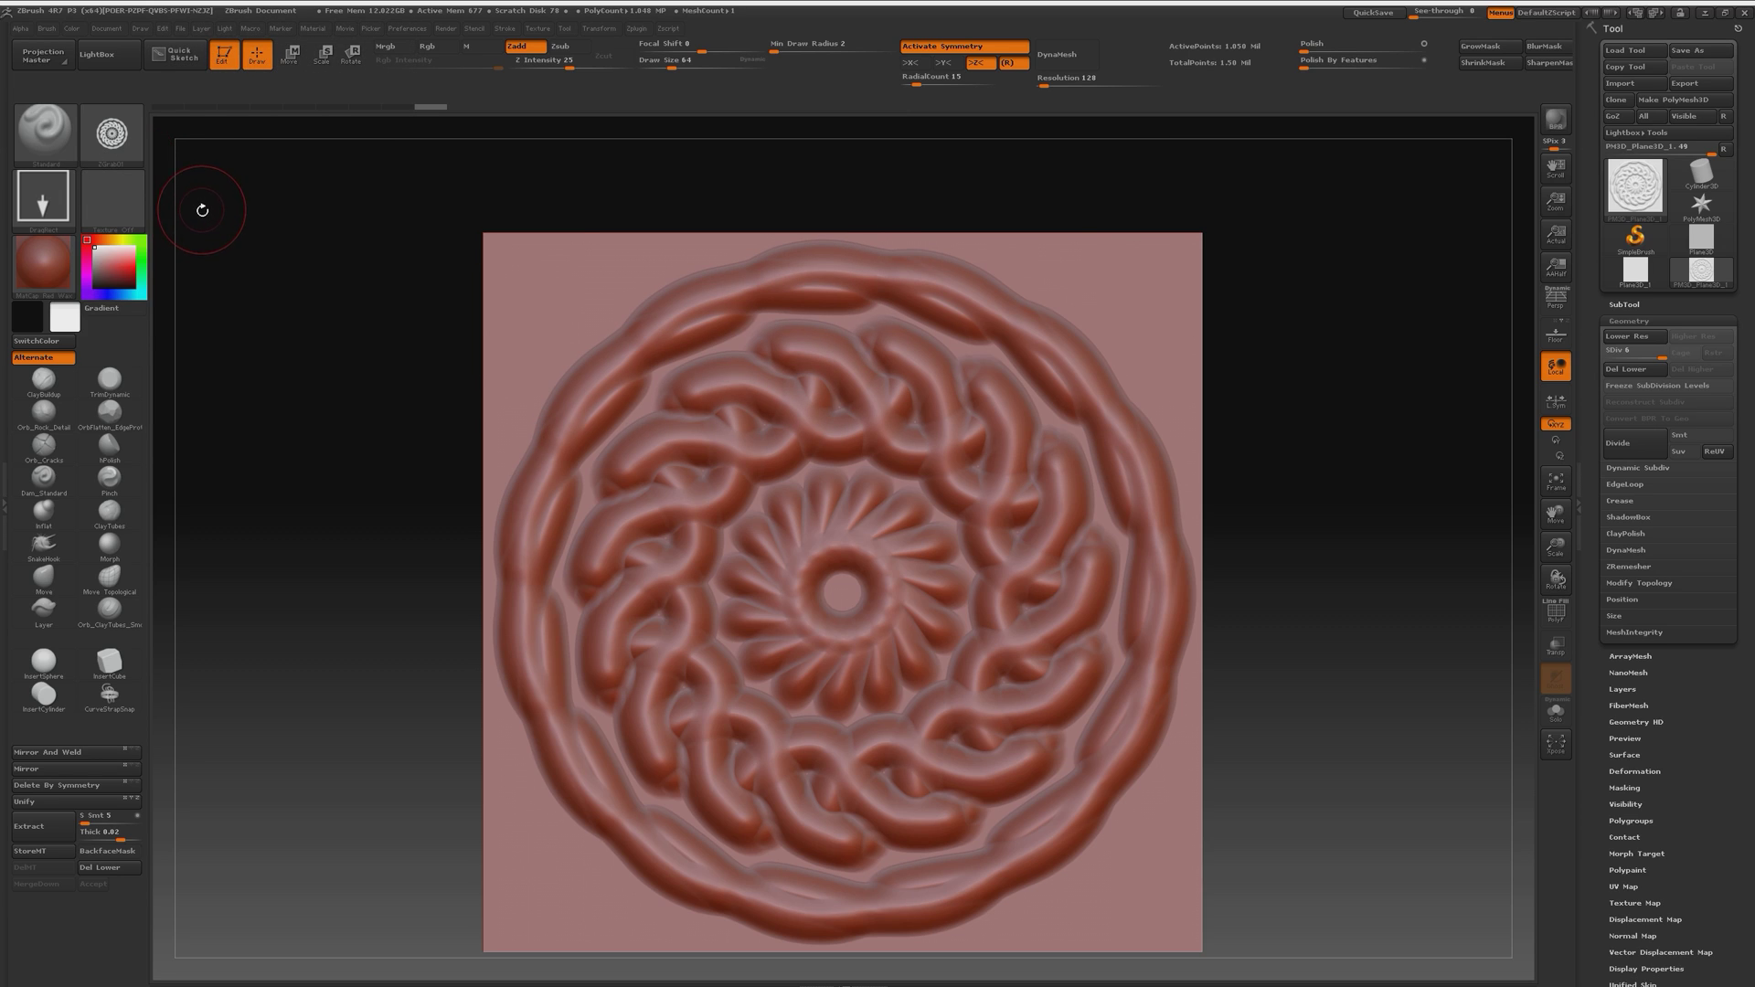
drag(775, 530, 905, 475)
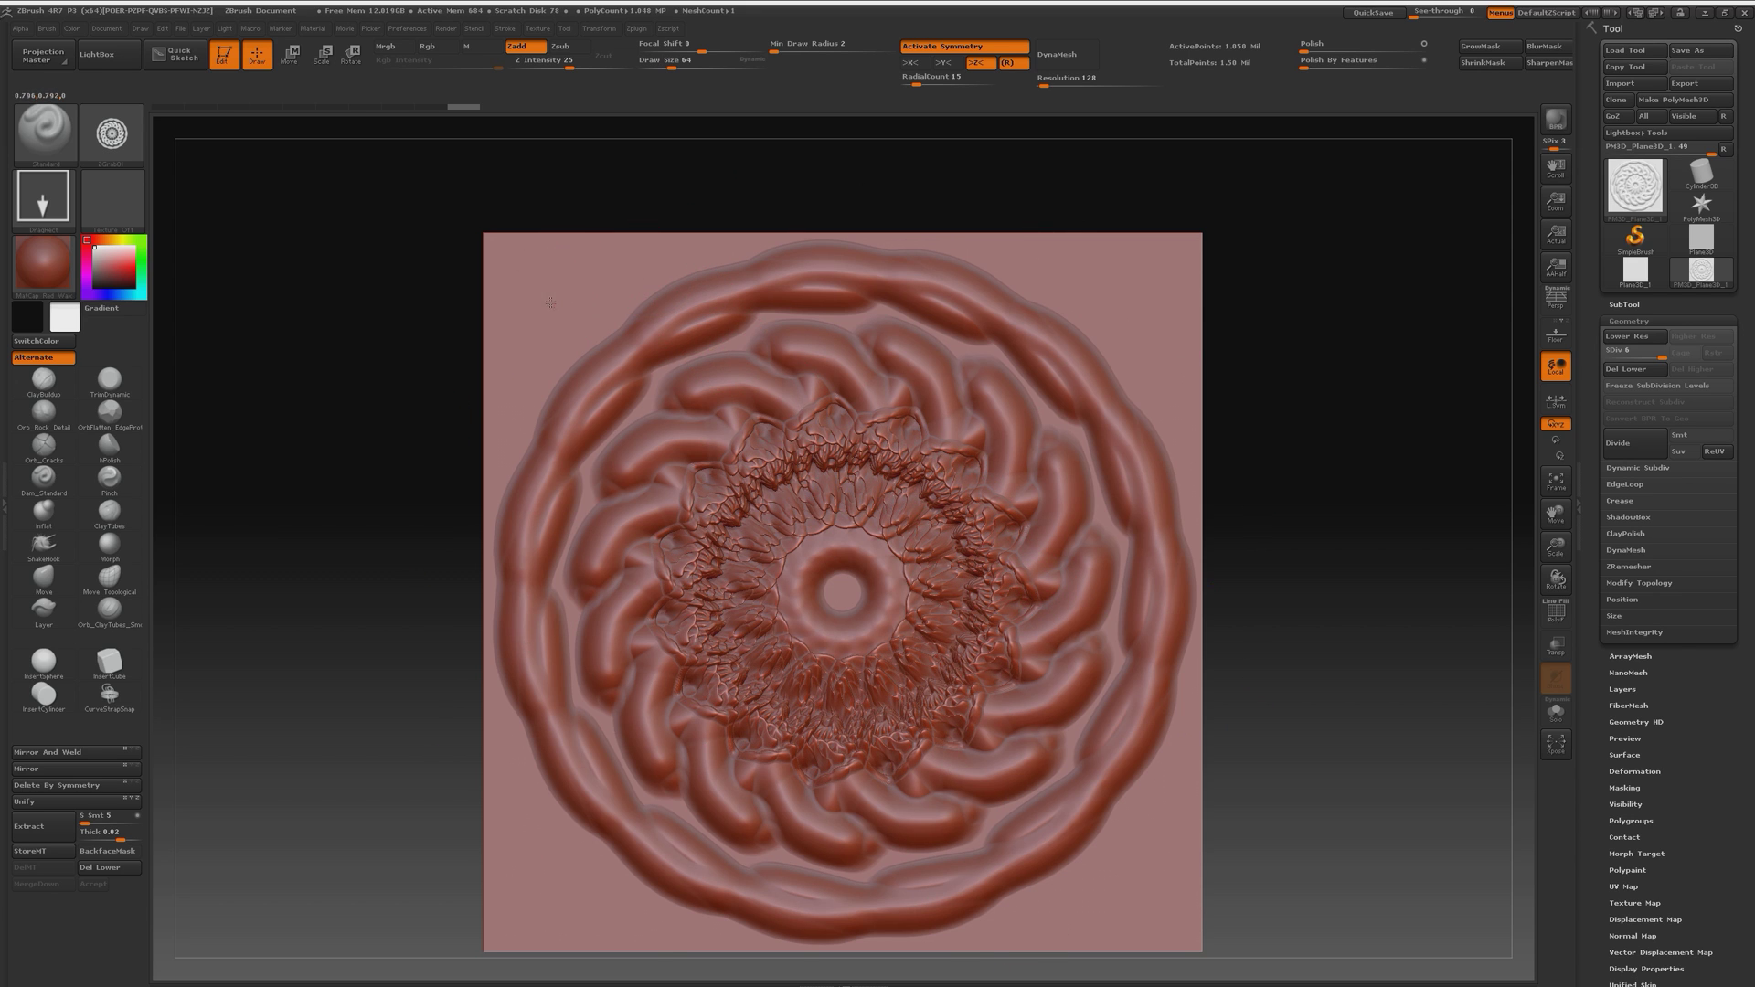
drag(550, 302, 509, 183)
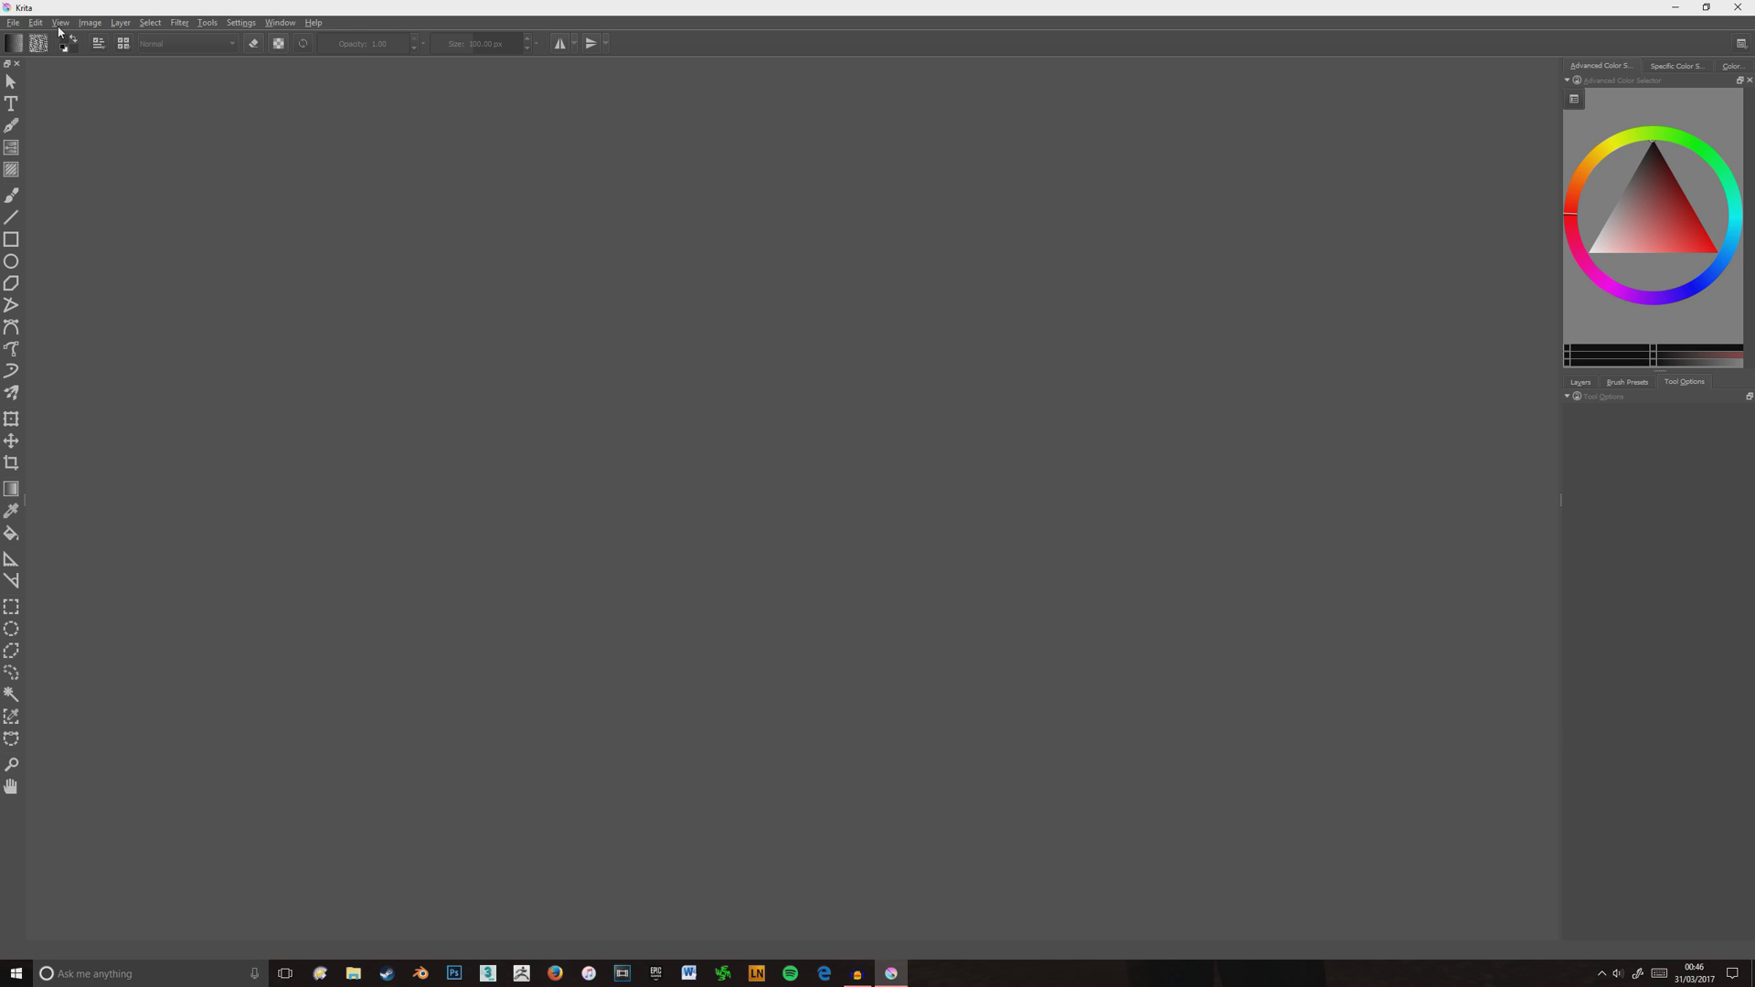
Switch to Krita and create a new document from the predefined Texture 1024x1024 size.
click(13, 22)
click(29, 38)
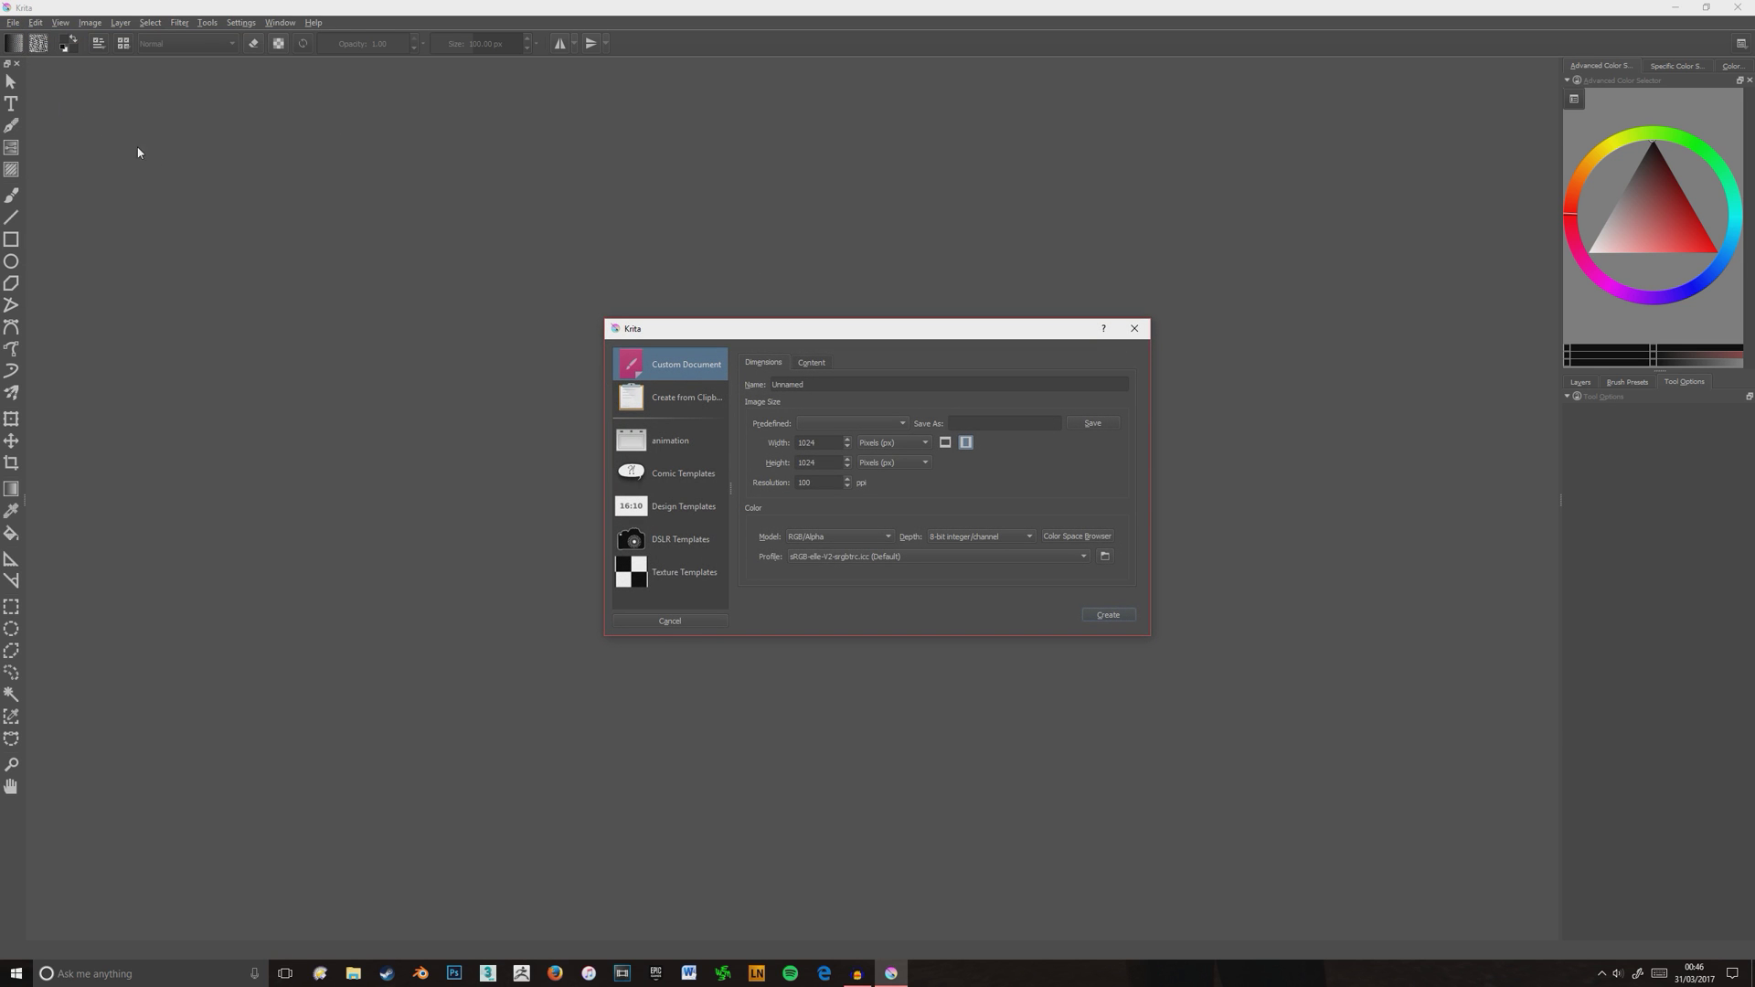
click(856, 421)
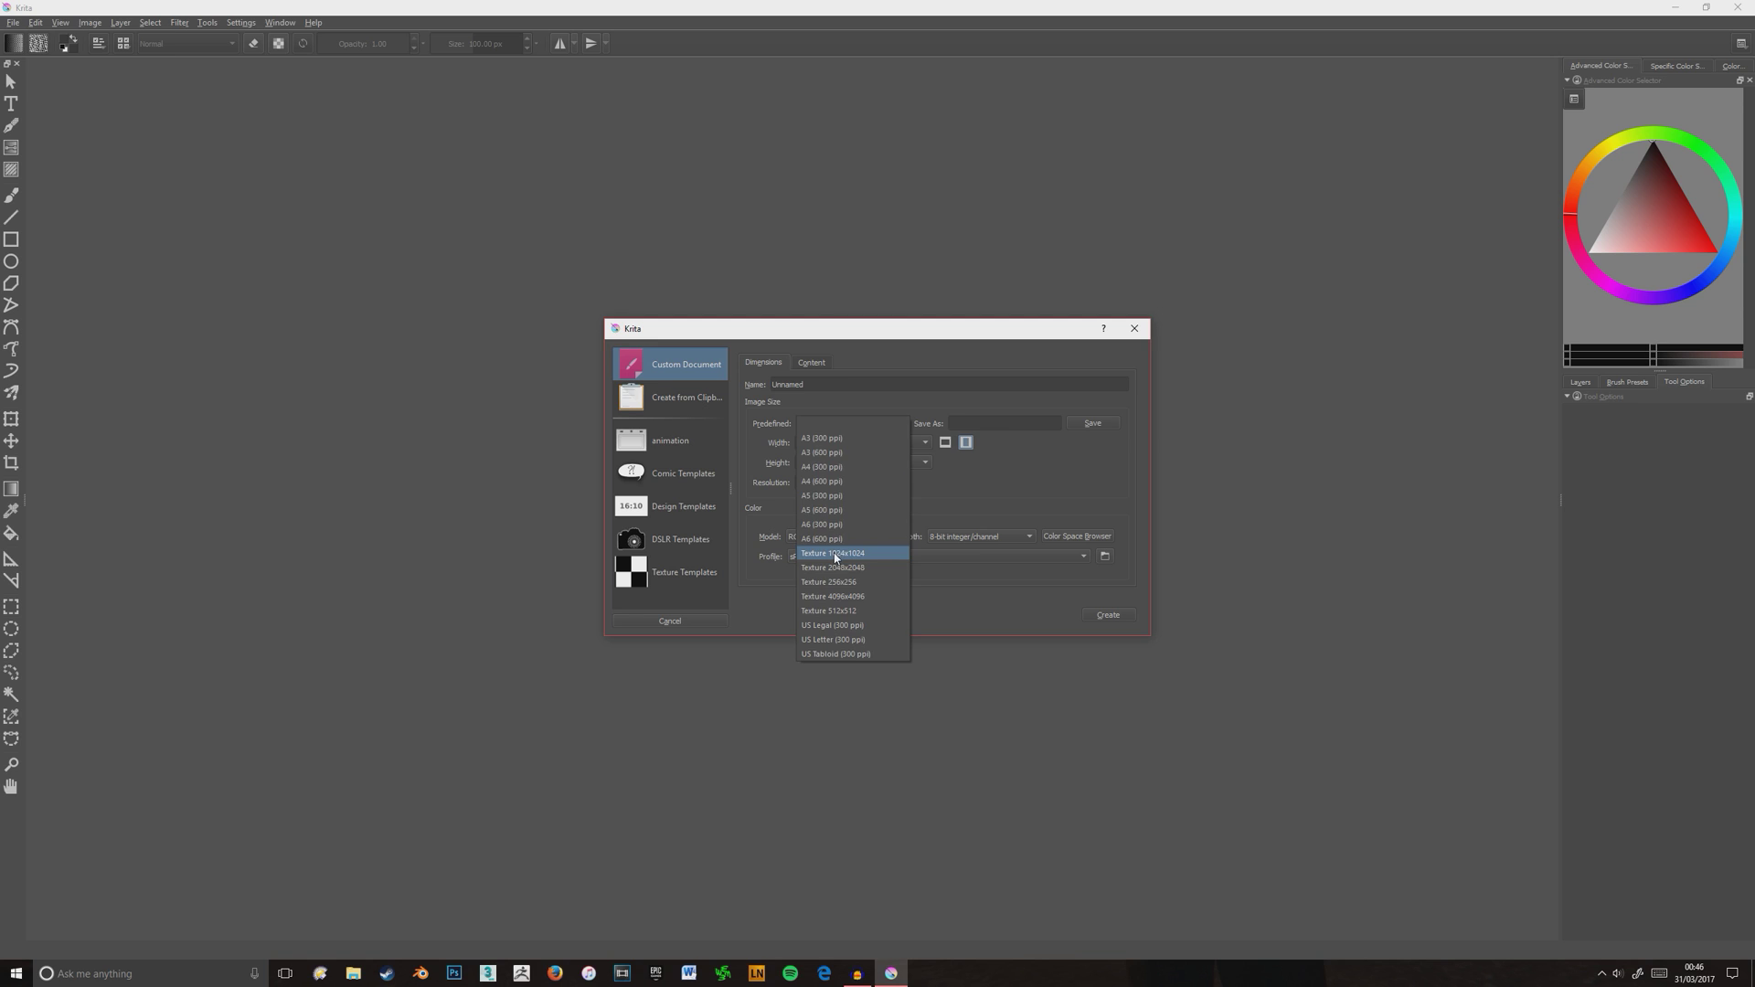
click(858, 552)
click(1108, 614)
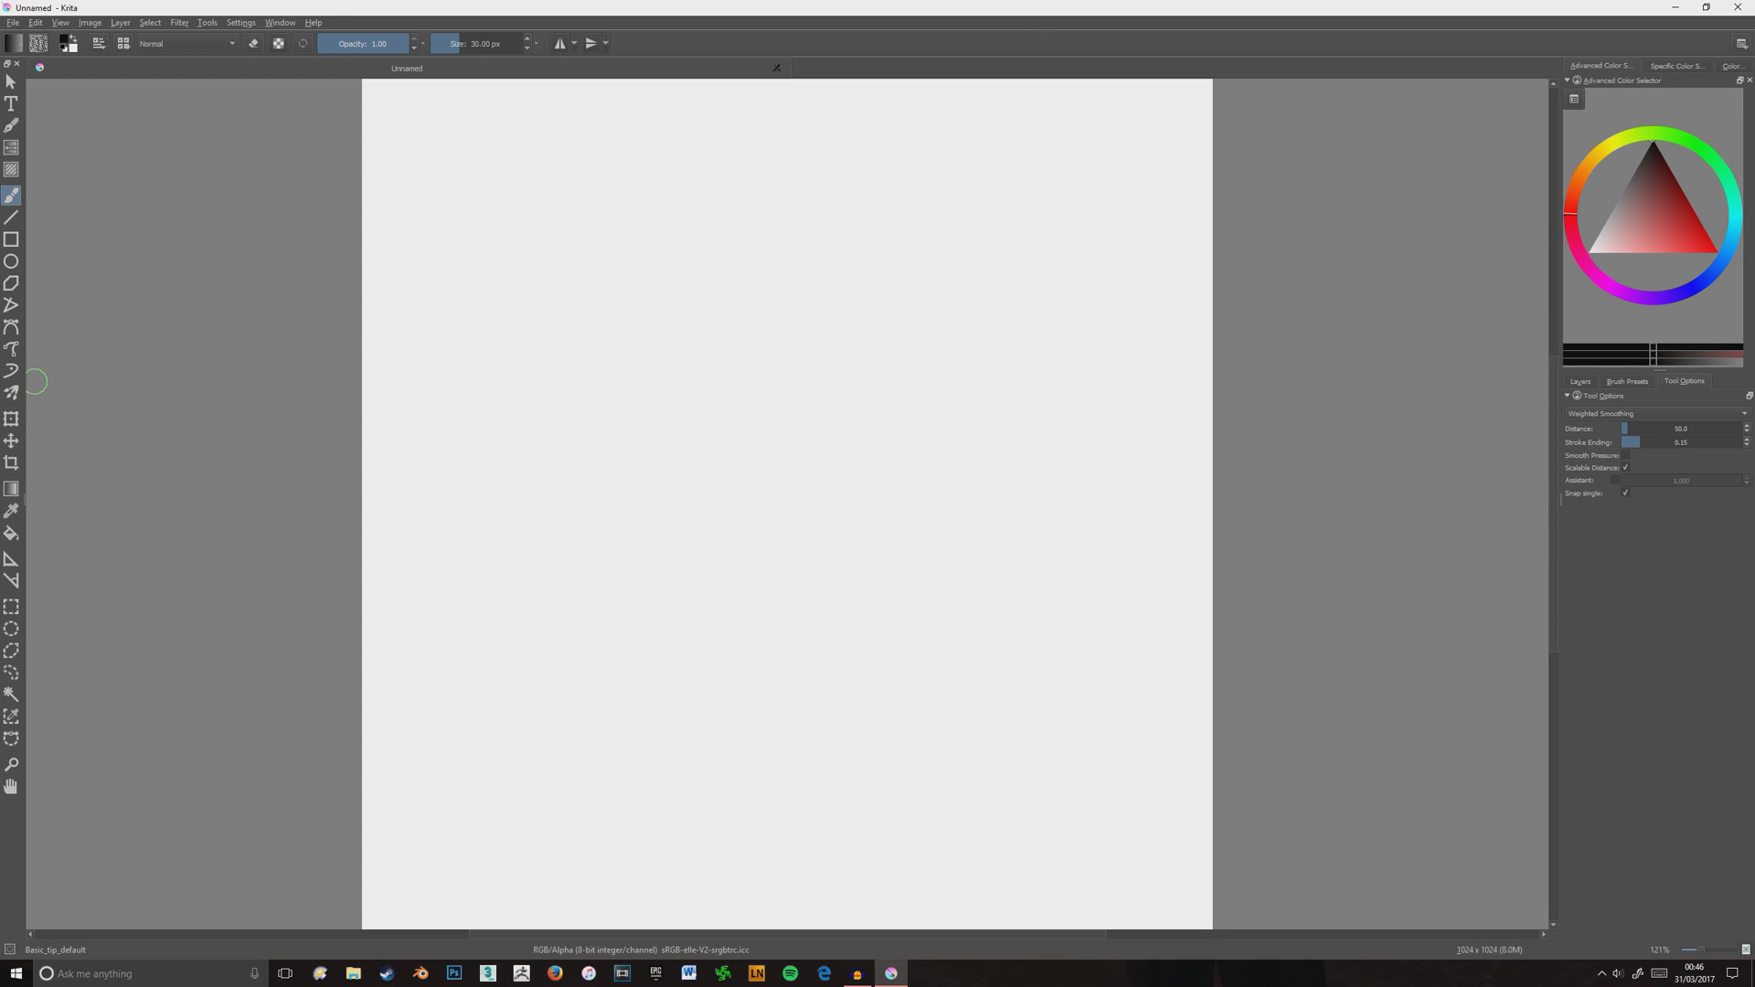
Activate the Multibrush tool, try out radially symmetric strokes on the canvas and undo them.
click(12, 393)
mouse_move(794, 220)
mouse_down()
mouse_move(665, 356)
mouse_move(590, 669)
mouse_up()
key(ctrl+z)
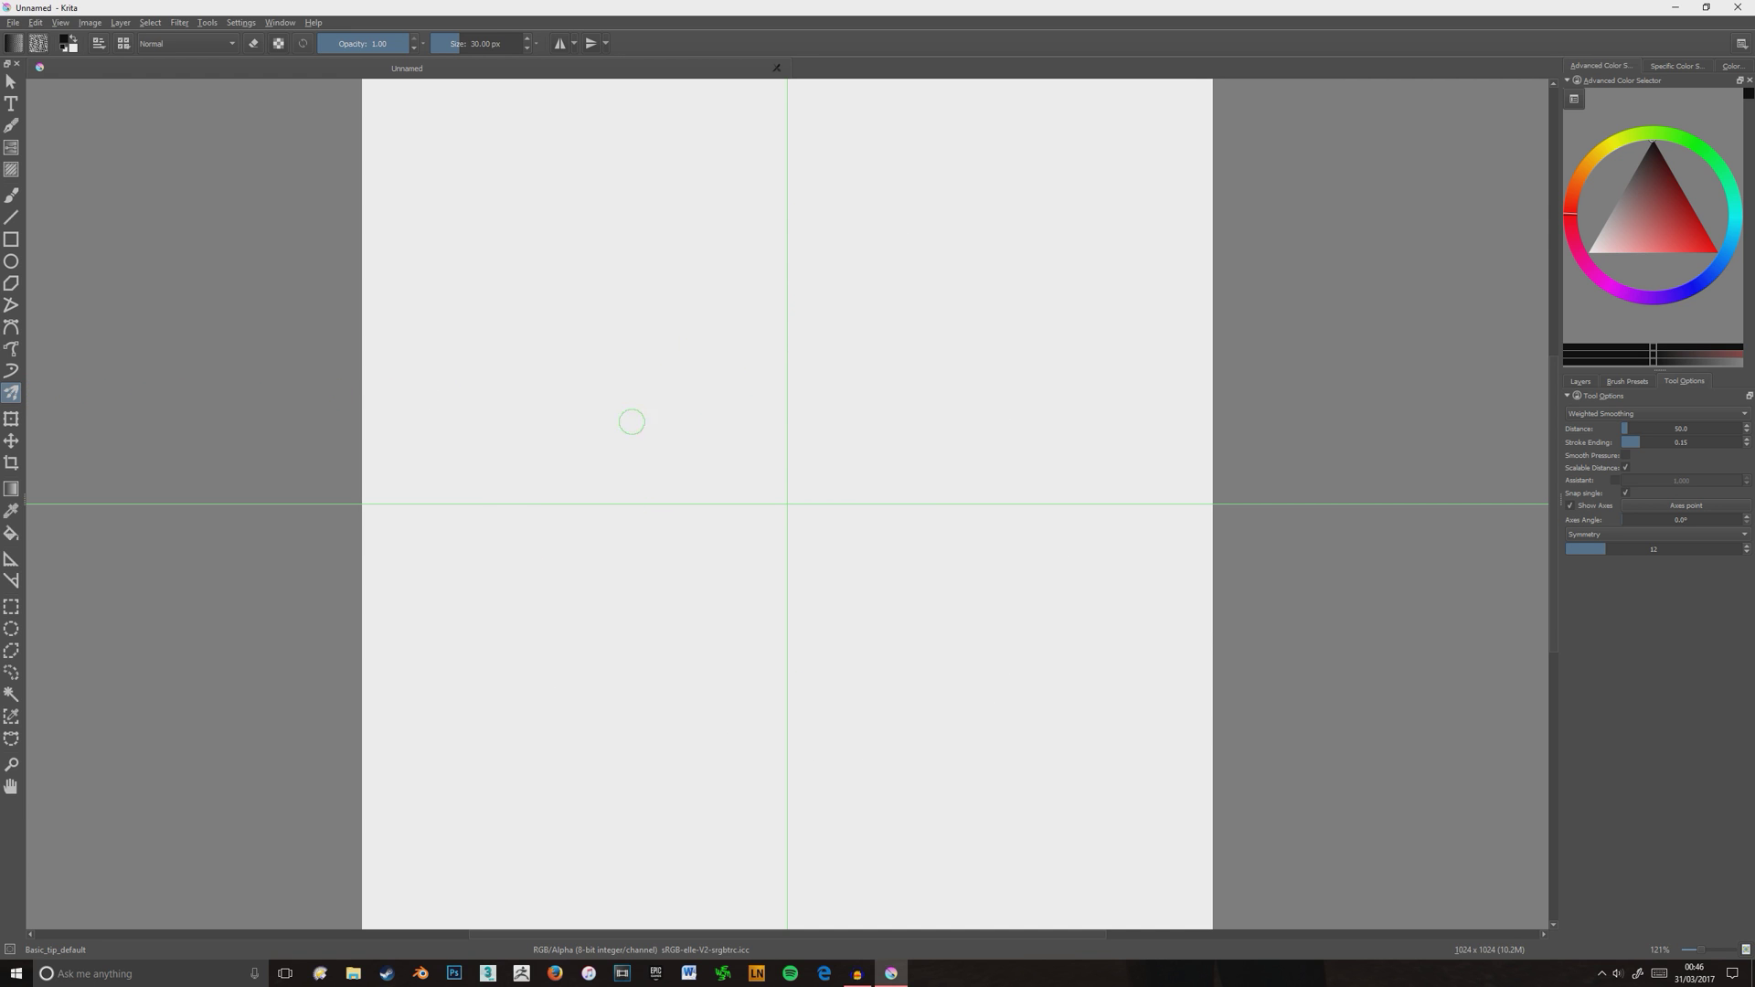
mouse_move(595, 427)
mouse_down()
mouse_move(602, 342)
mouse_move(774, 448)
mouse_up()
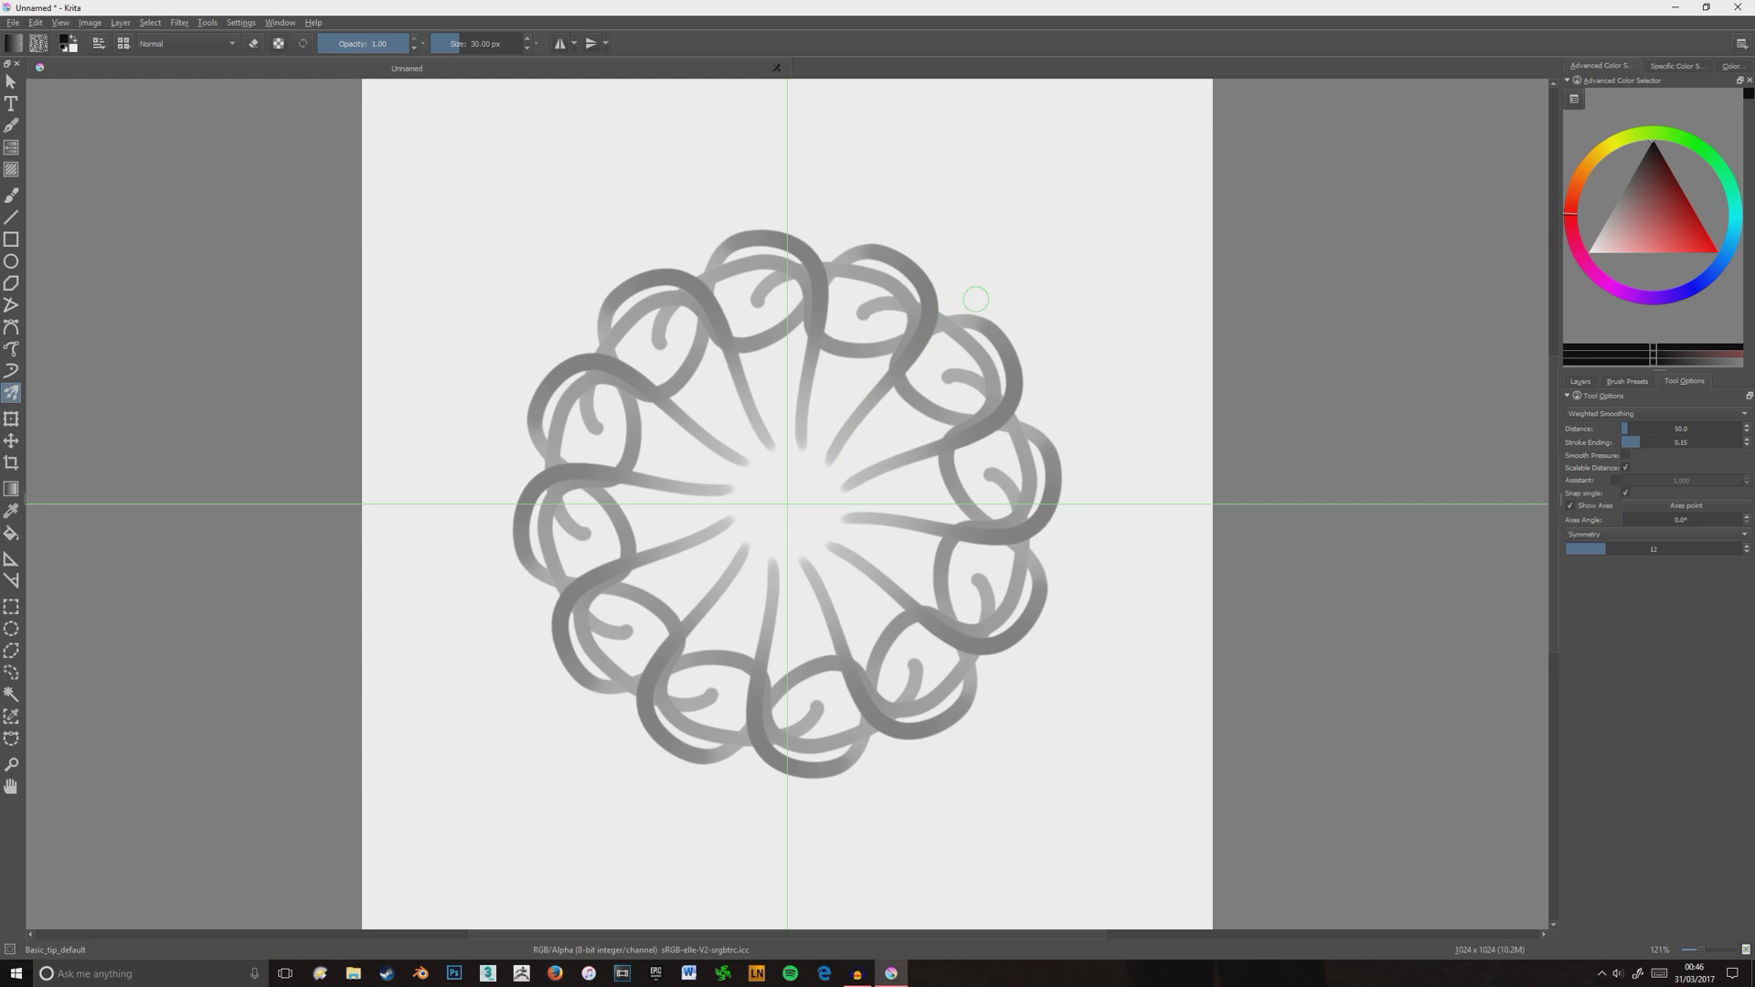
key(ctrl+z)
key(ctrl+z)
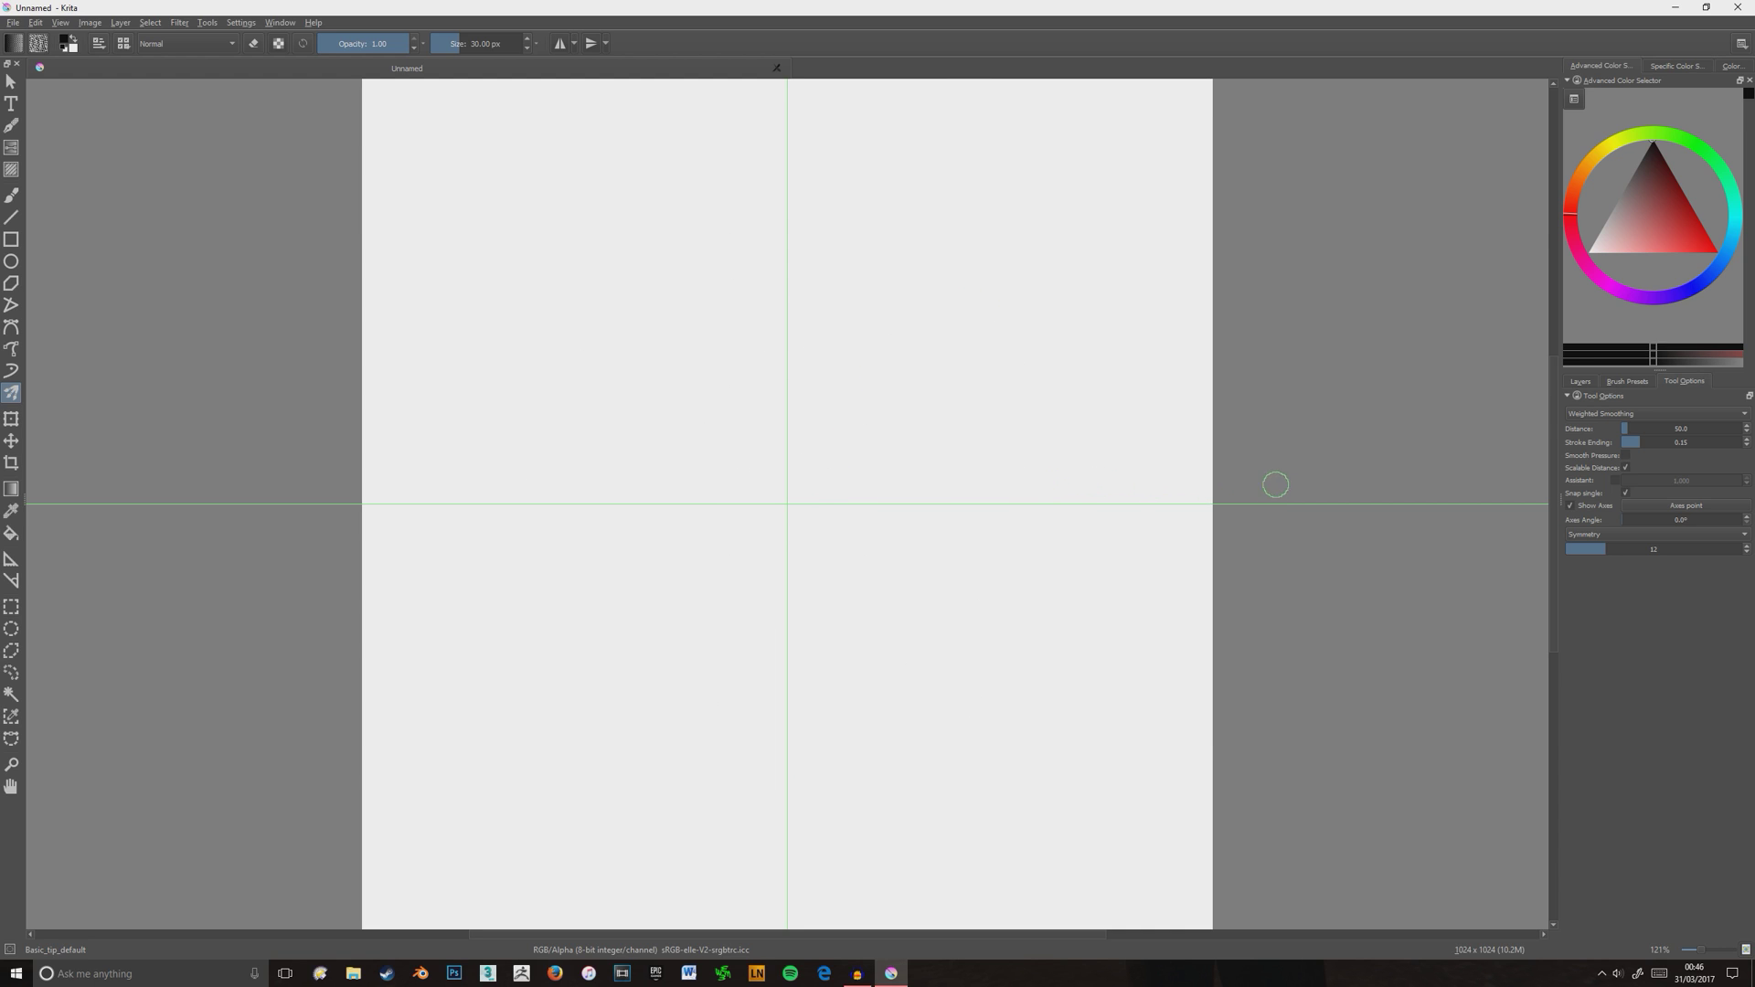
Try moving the multibrush axis point below and right of the canvas centre, paint test rings around it and undo them.
click(1668, 504)
mouse_move(787, 503)
mouse_down()
mouse_move(693, 607)
mouse_move(823, 513)
mouse_move(826, 685)
mouse_move(878, 681)
mouse_up()
mouse_move(919, 565)
mouse_down()
mouse_move(809, 585)
mouse_move(811, 510)
mouse_up()
key(ctrl+z)
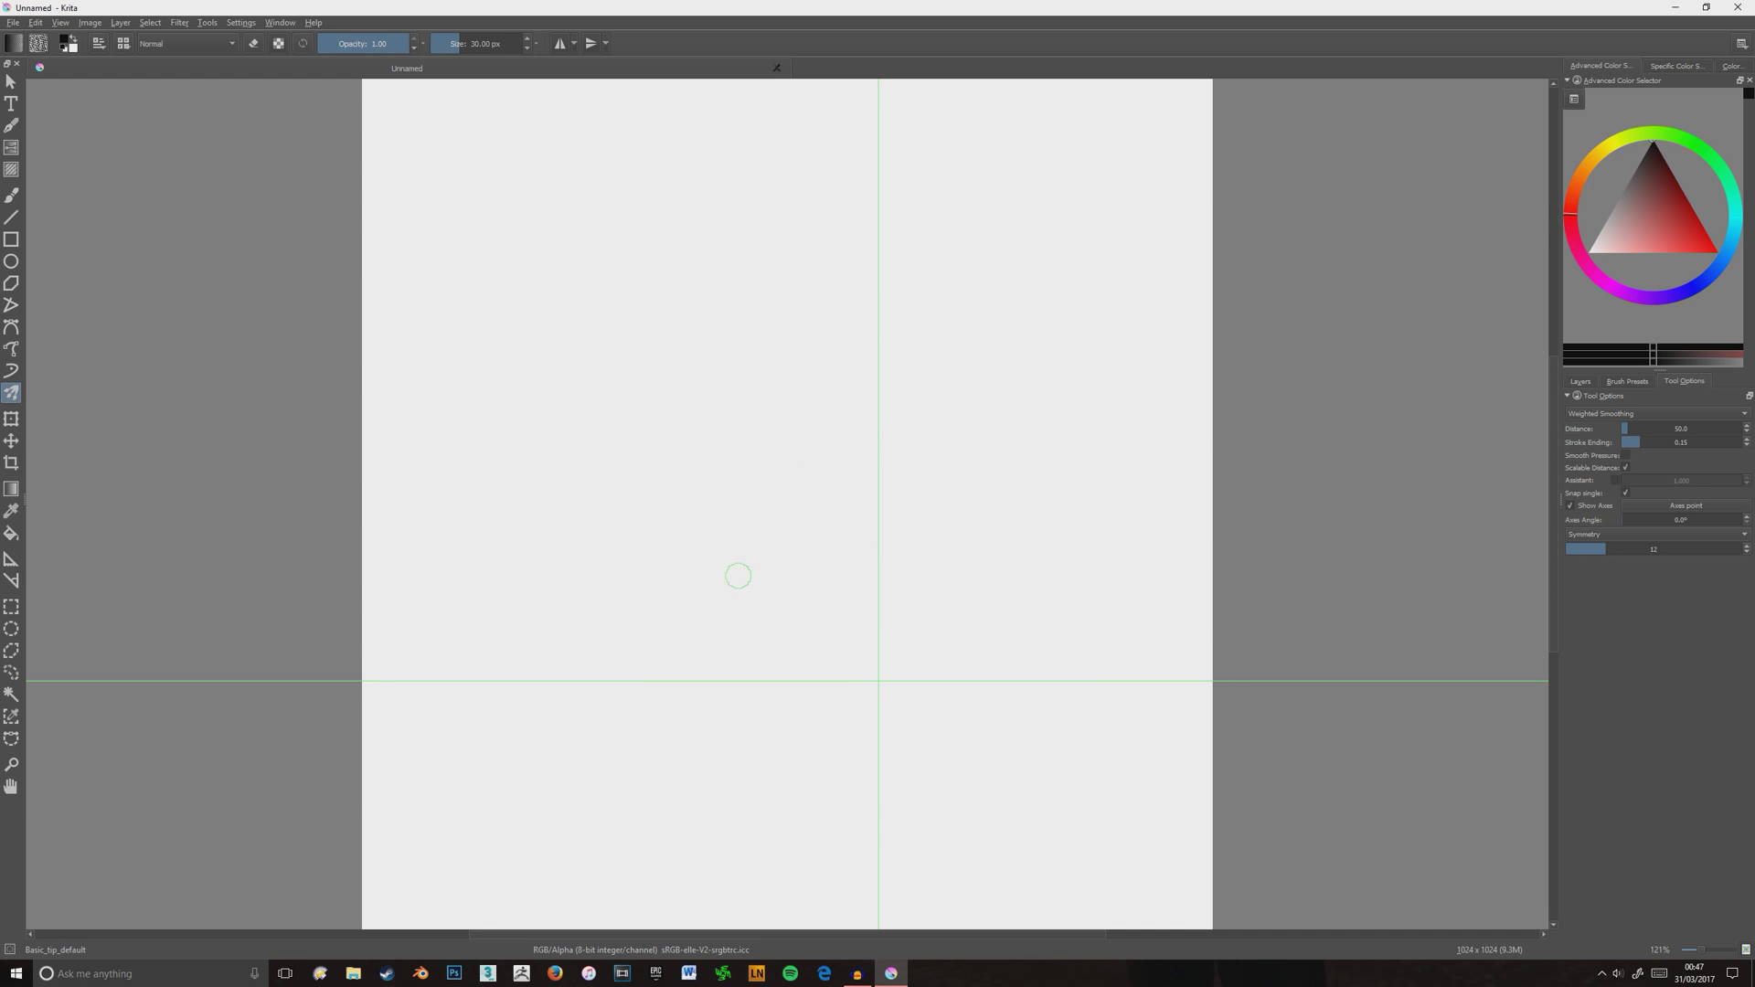
mouse_move(737, 575)
mouse_down()
mouse_move(1013, 495)
mouse_move(1101, 667)
mouse_up()
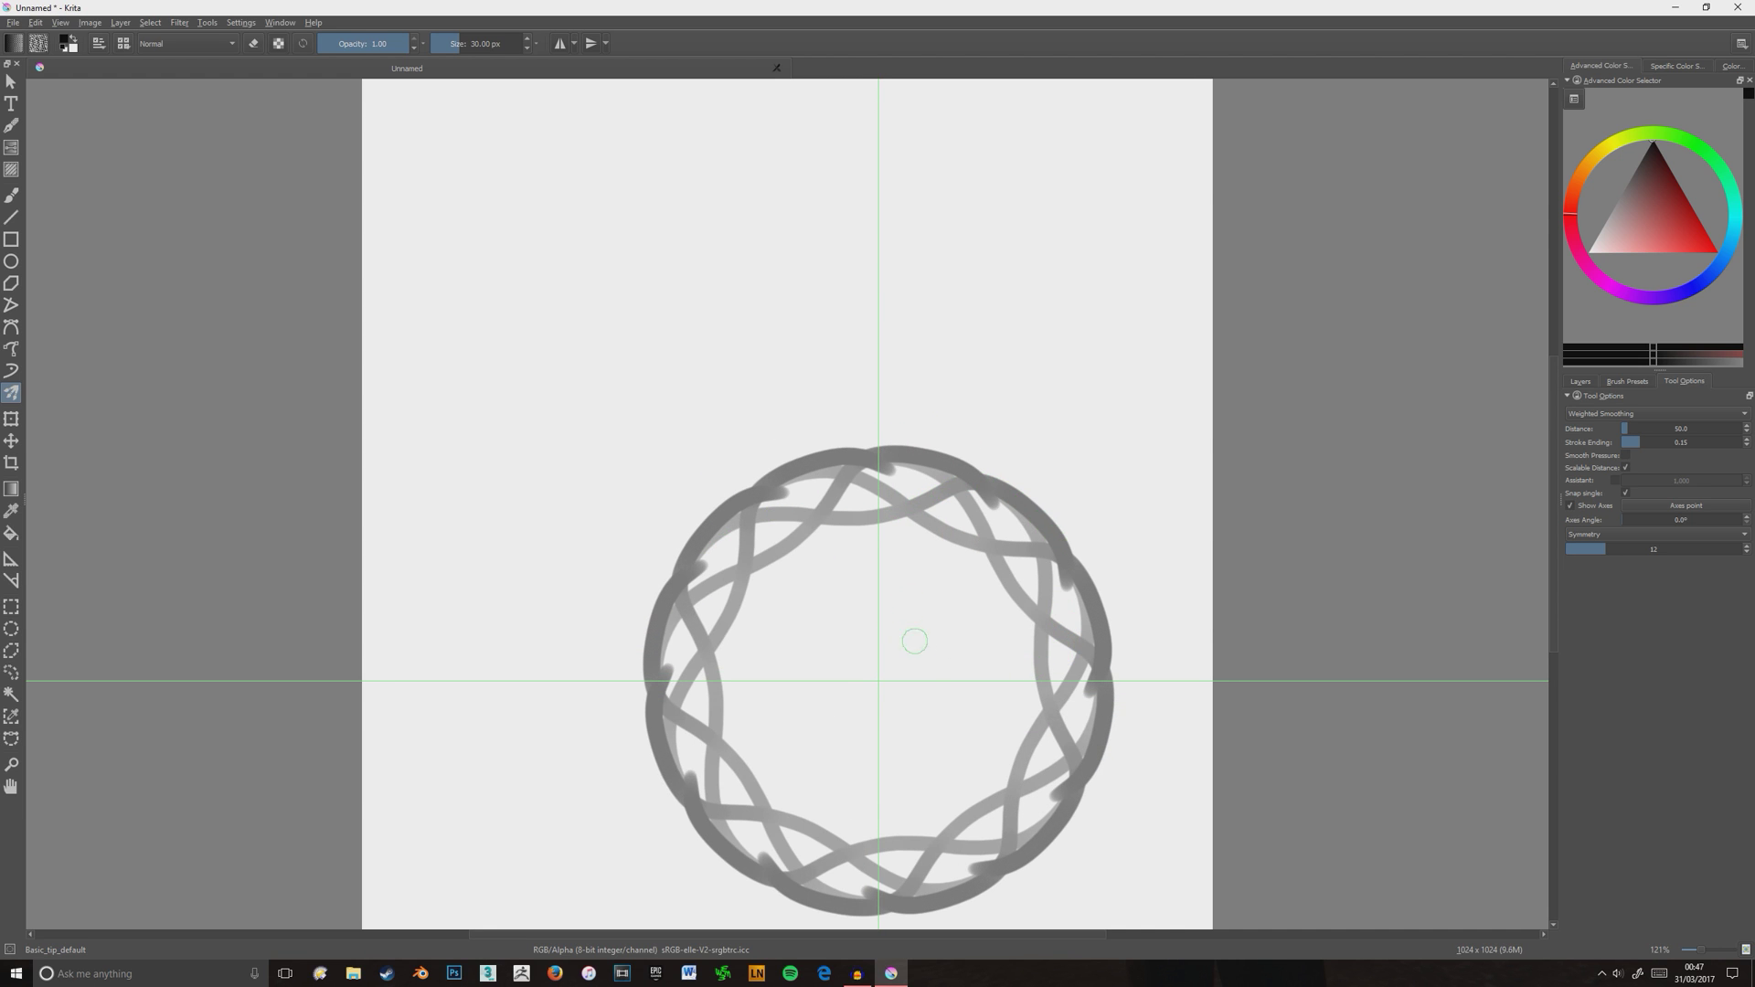
key(ctrl+z)
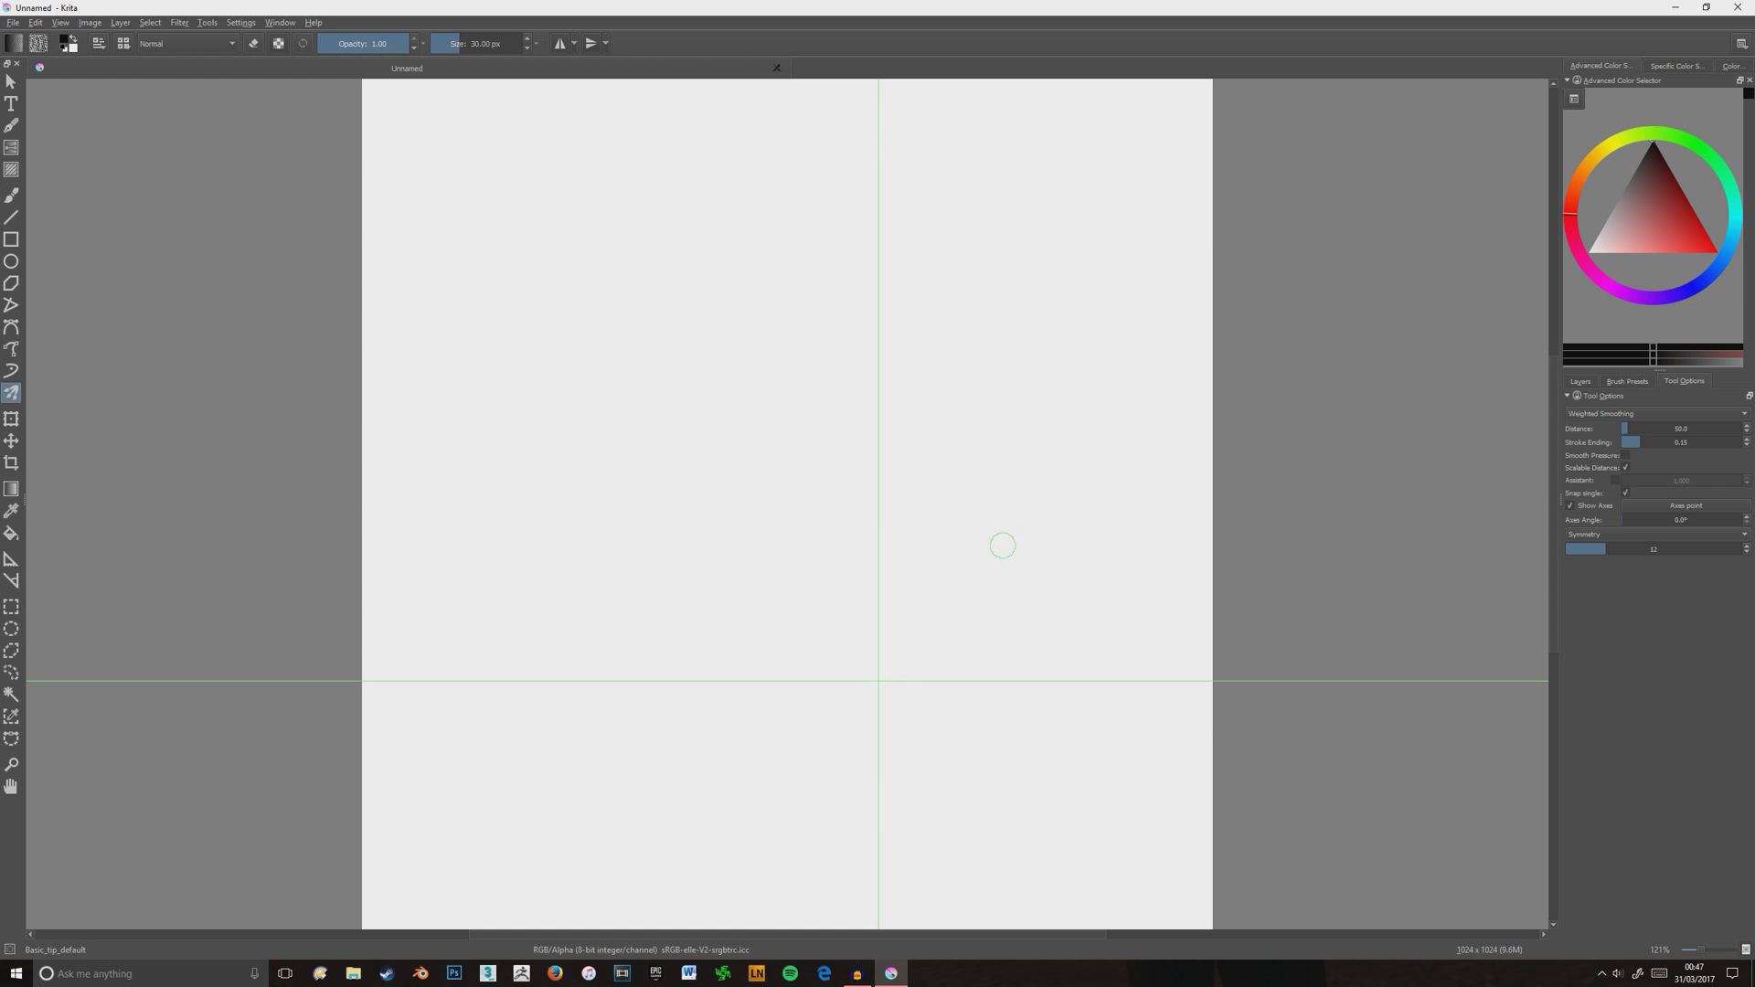
Place the multibrush axis point back near the canvas centre and test strokes with different numbers of symmetric brushes, clearing each test.
mouse_move(878, 681)
mouse_down()
mouse_move(697, 623)
mouse_move(796, 488)
mouse_move(814, 498)
mouse_up()
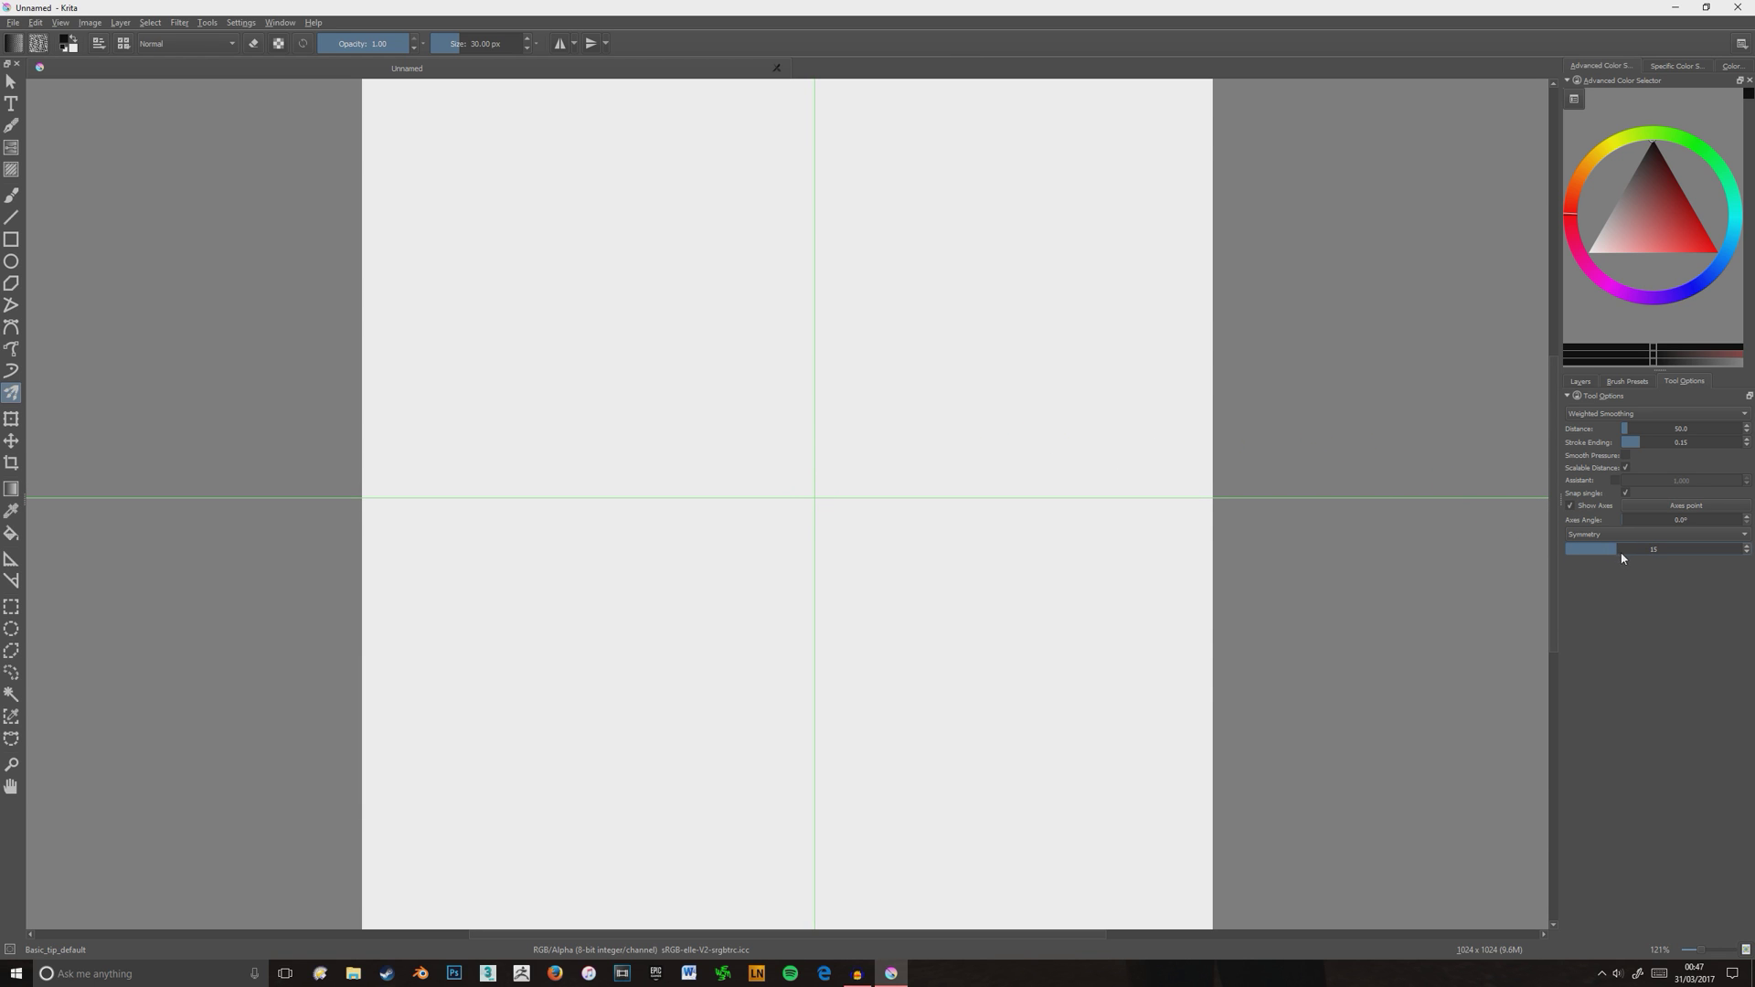
mouse_move(735, 186)
mouse_down()
mouse_move(599, 385)
mouse_move(467, 719)
mouse_up()
key(Delete)
click(1580, 549)
mouse_move(418, 327)
mouse_down()
mouse_move(452, 266)
mouse_move(966, 571)
mouse_up()
key(ctrl+z)
Try an interlaced ring with 12 symmetric brushes, add curved strokes over it and undo both.
mouse_move(730, 220)
mouse_down()
mouse_move(694, 182)
mouse_move(549, 687)
mouse_up()
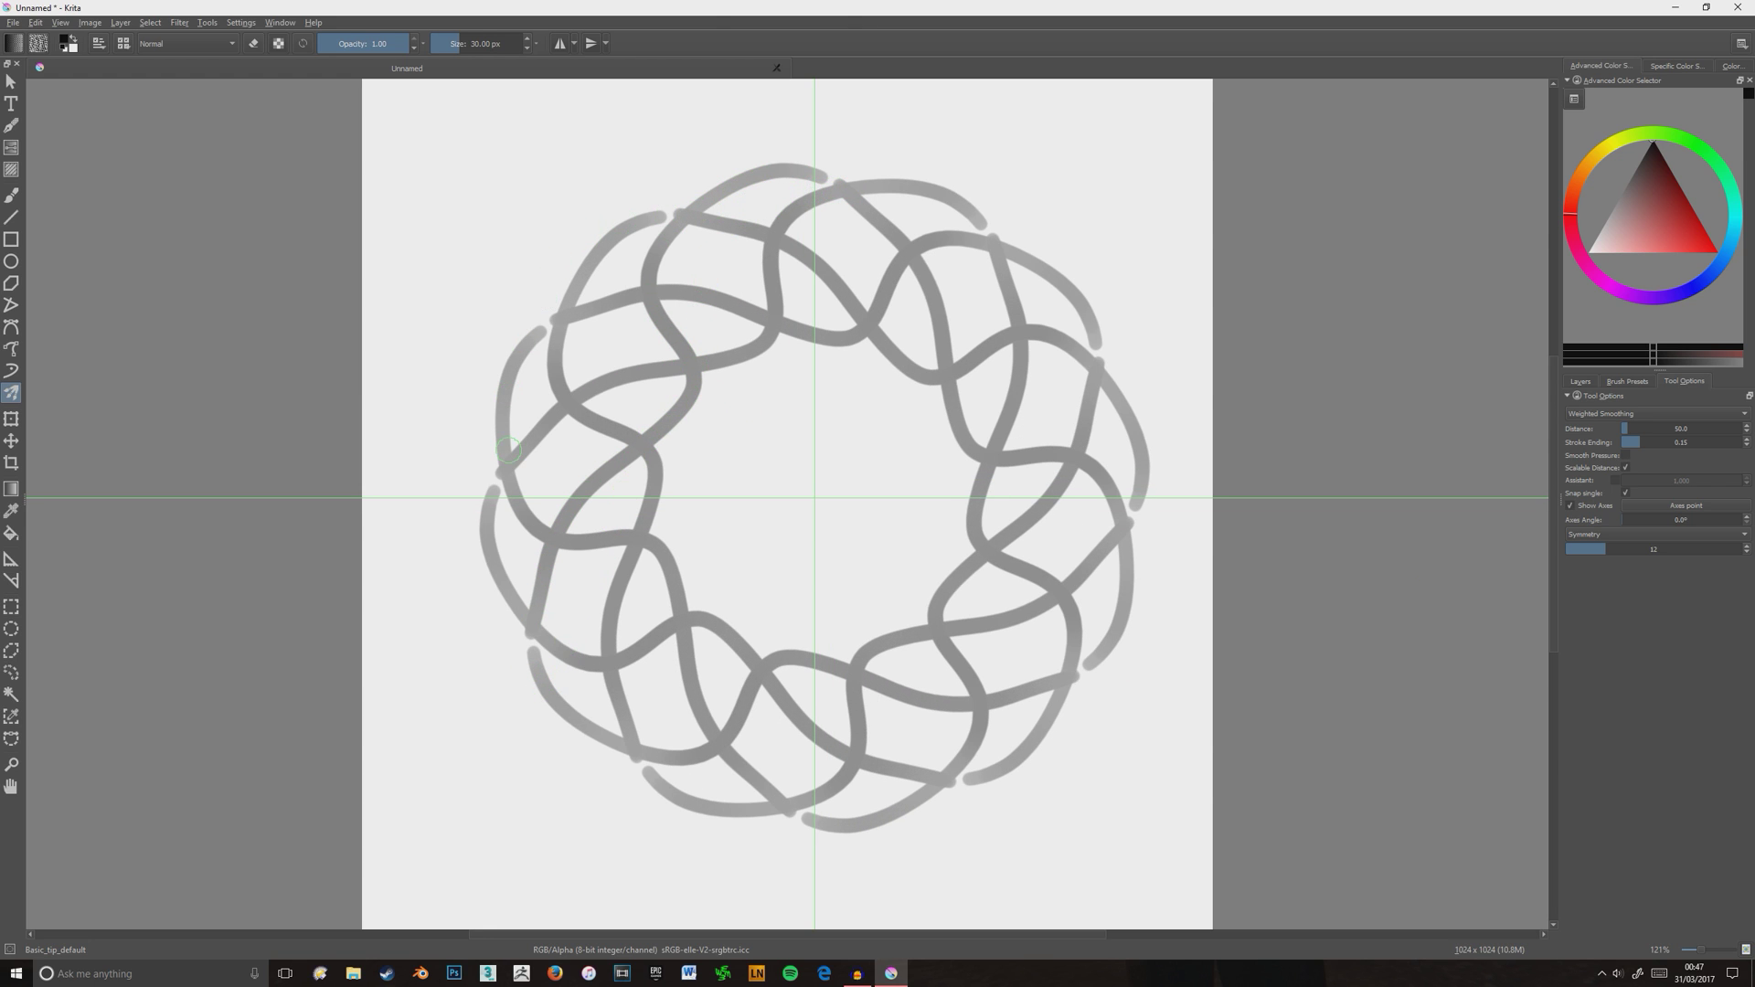
mouse_move(422, 469)
mouse_down()
mouse_move(509, 359)
mouse_move(846, 354)
mouse_up()
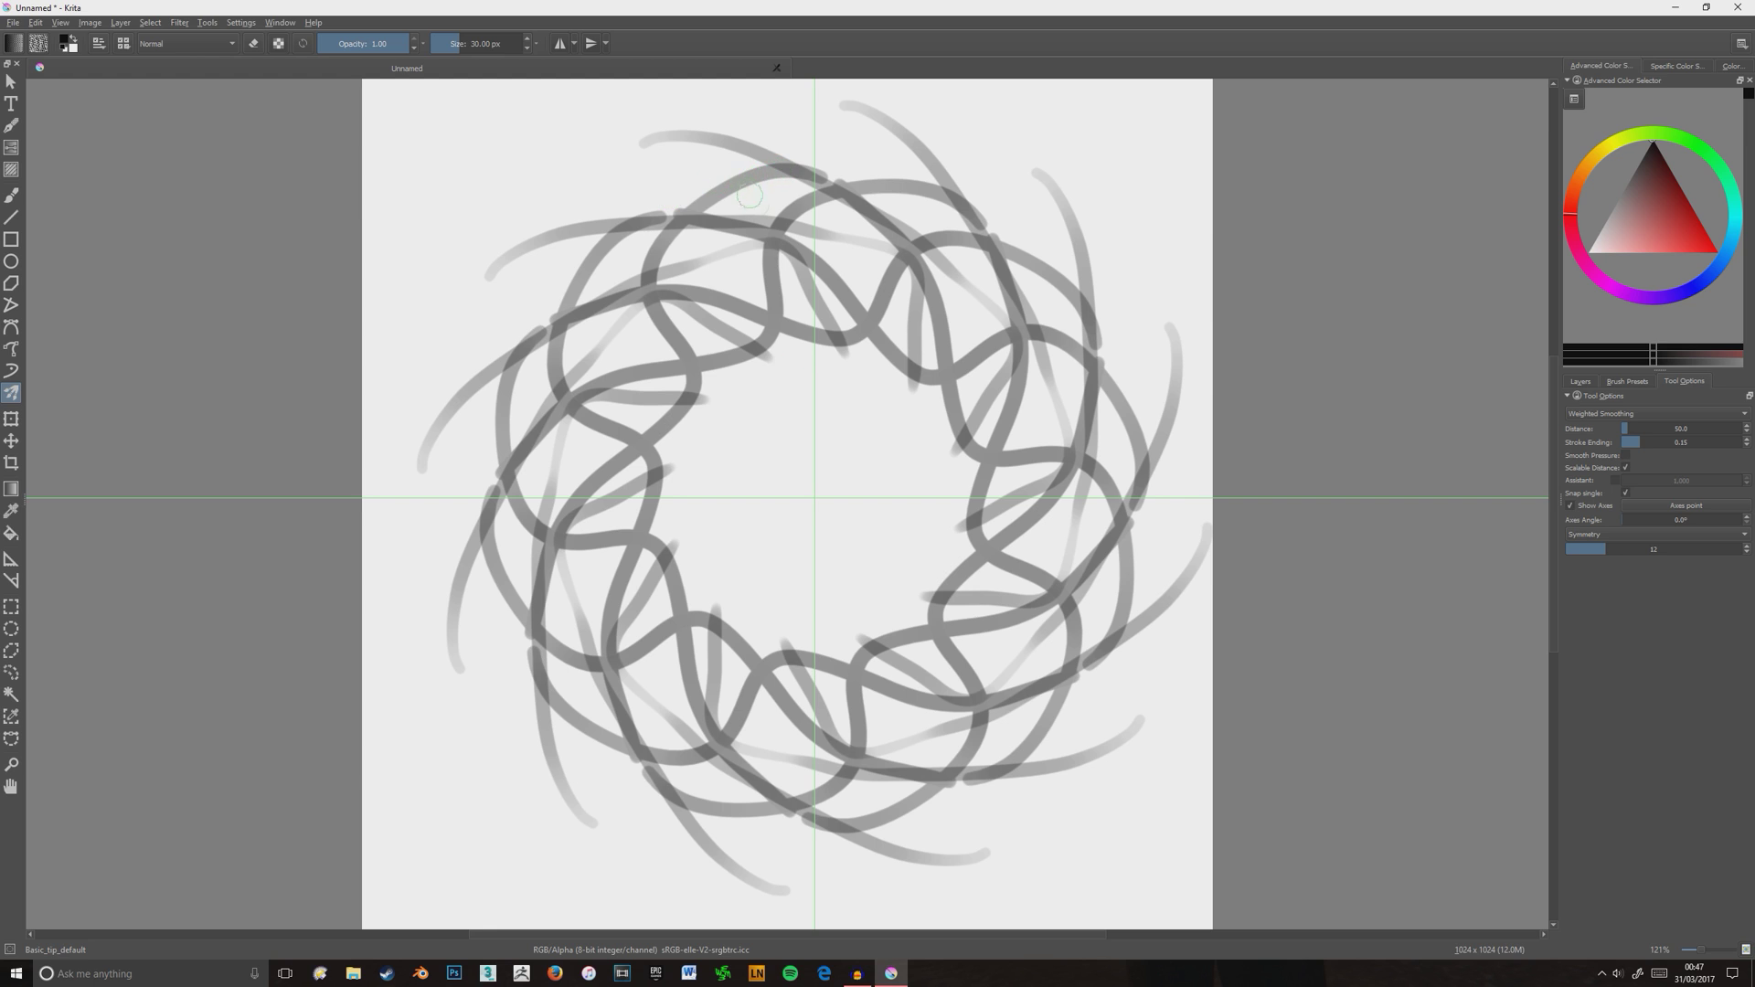
key(ctrl+z)
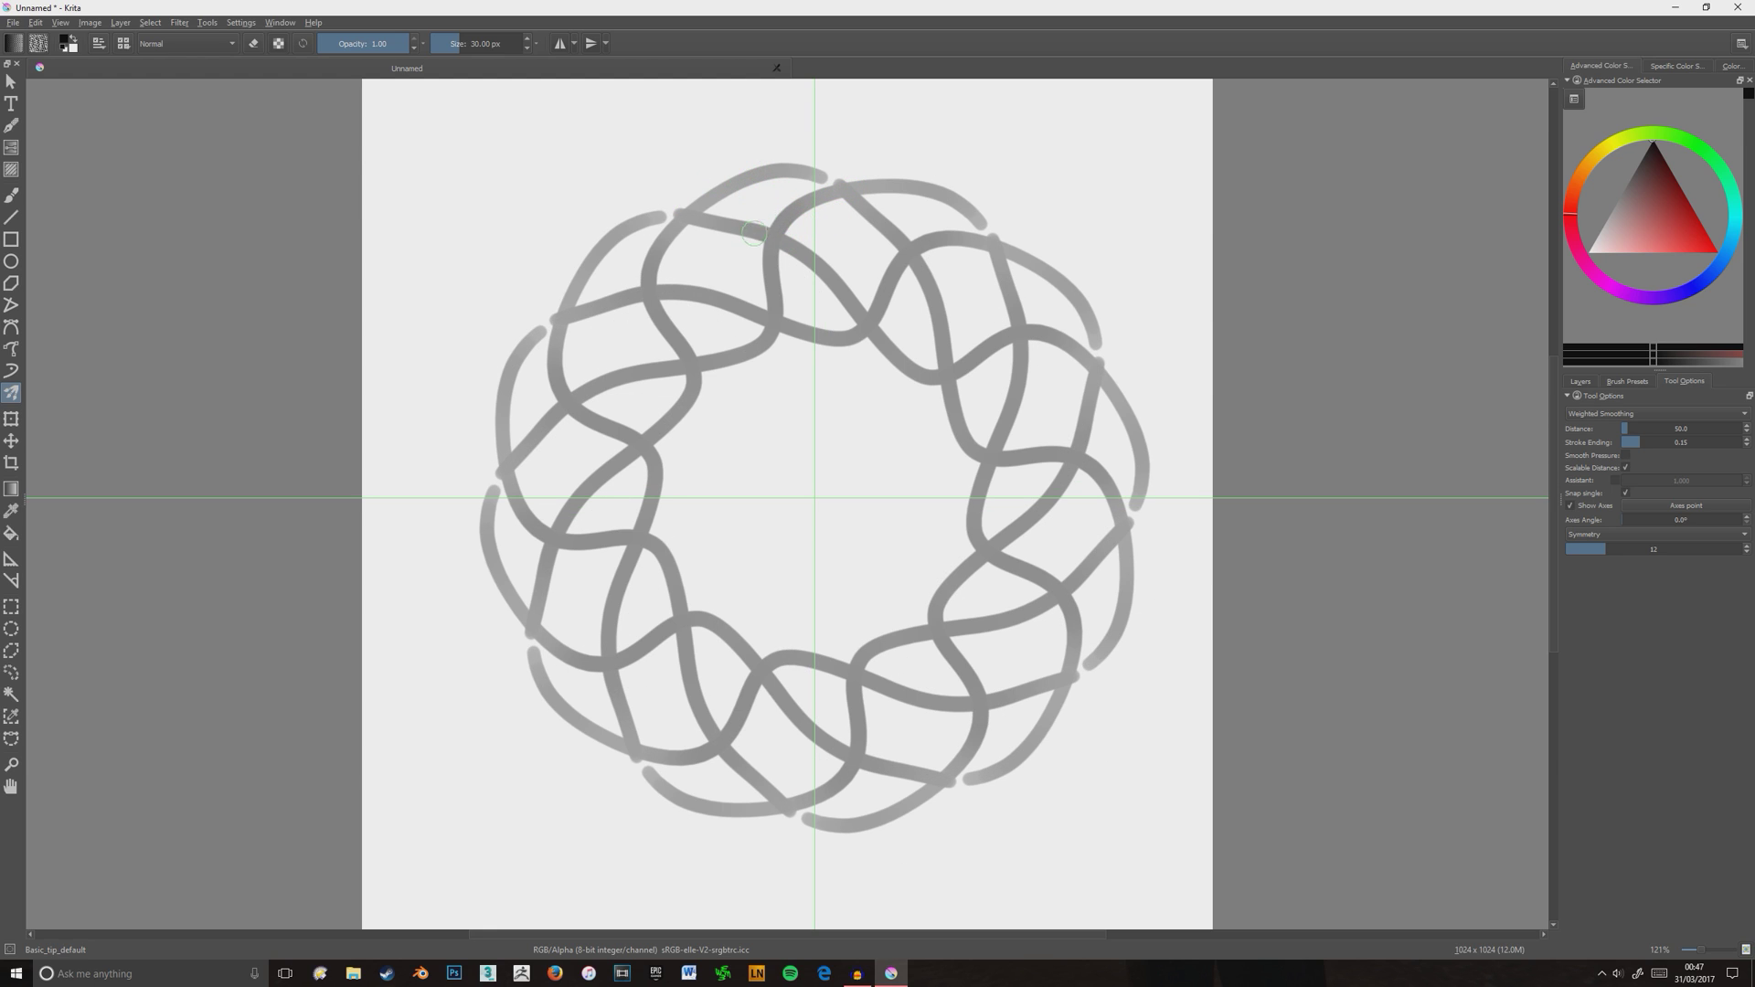
key(ctrl+z)
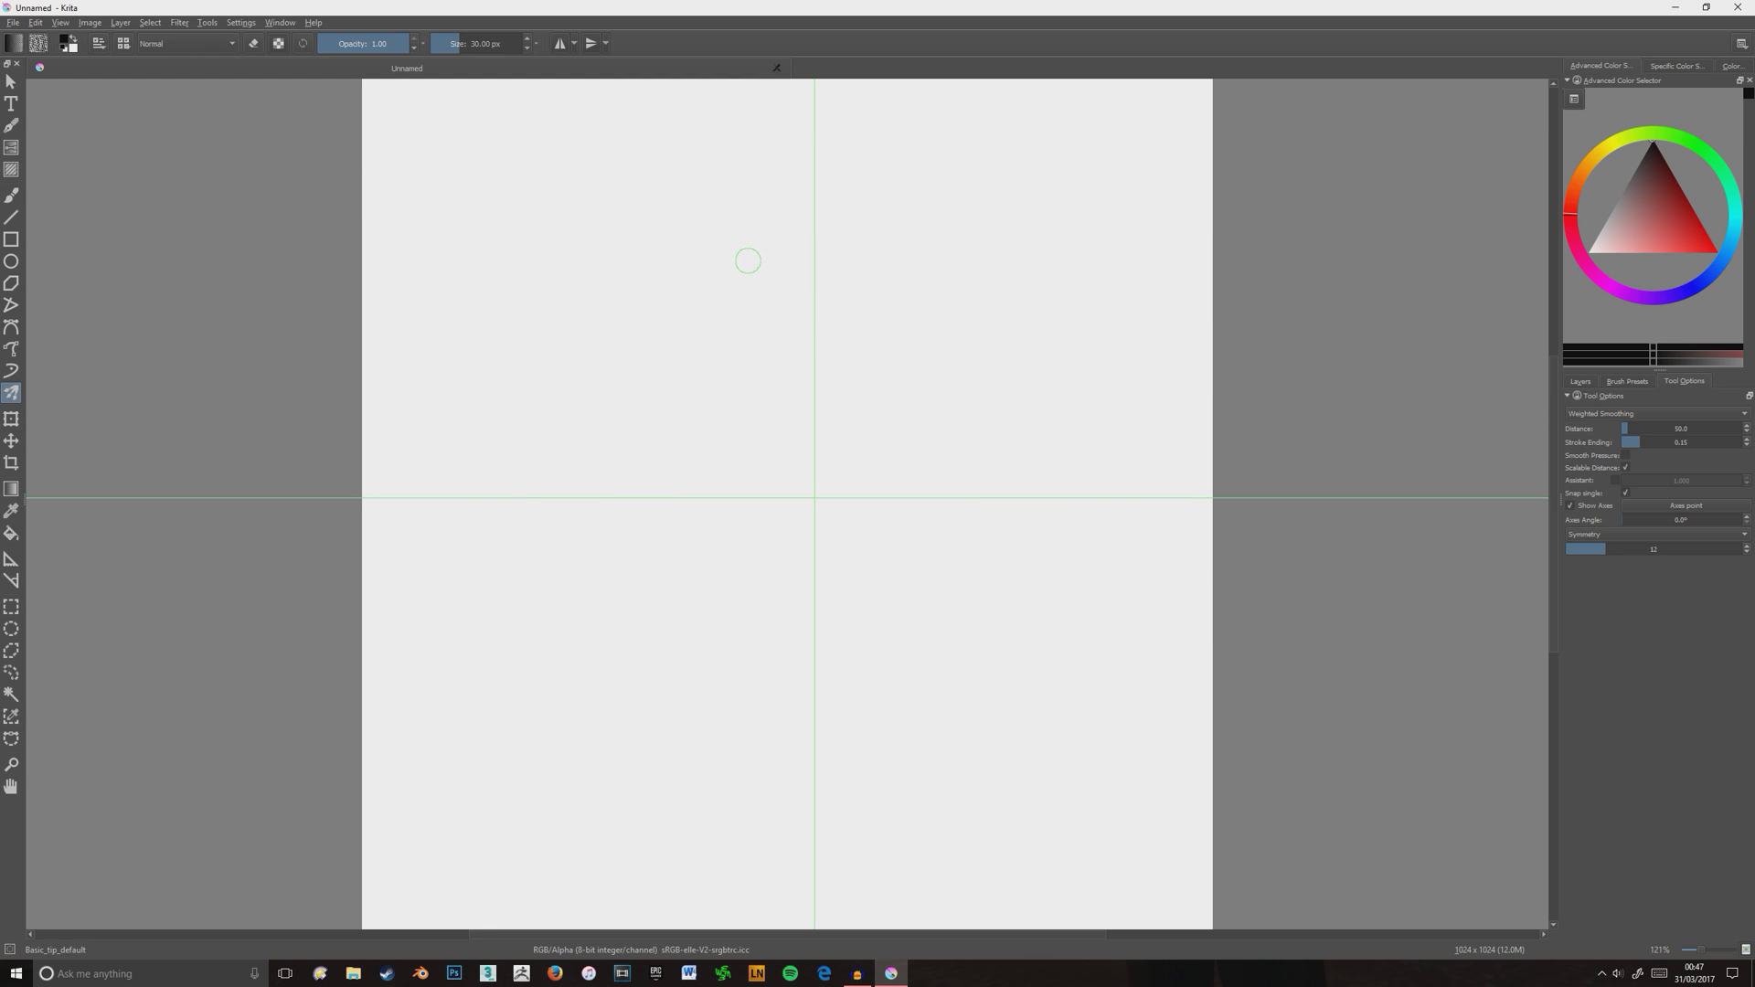
Disable the pen settings for the brush's opacity.
click(97, 43)
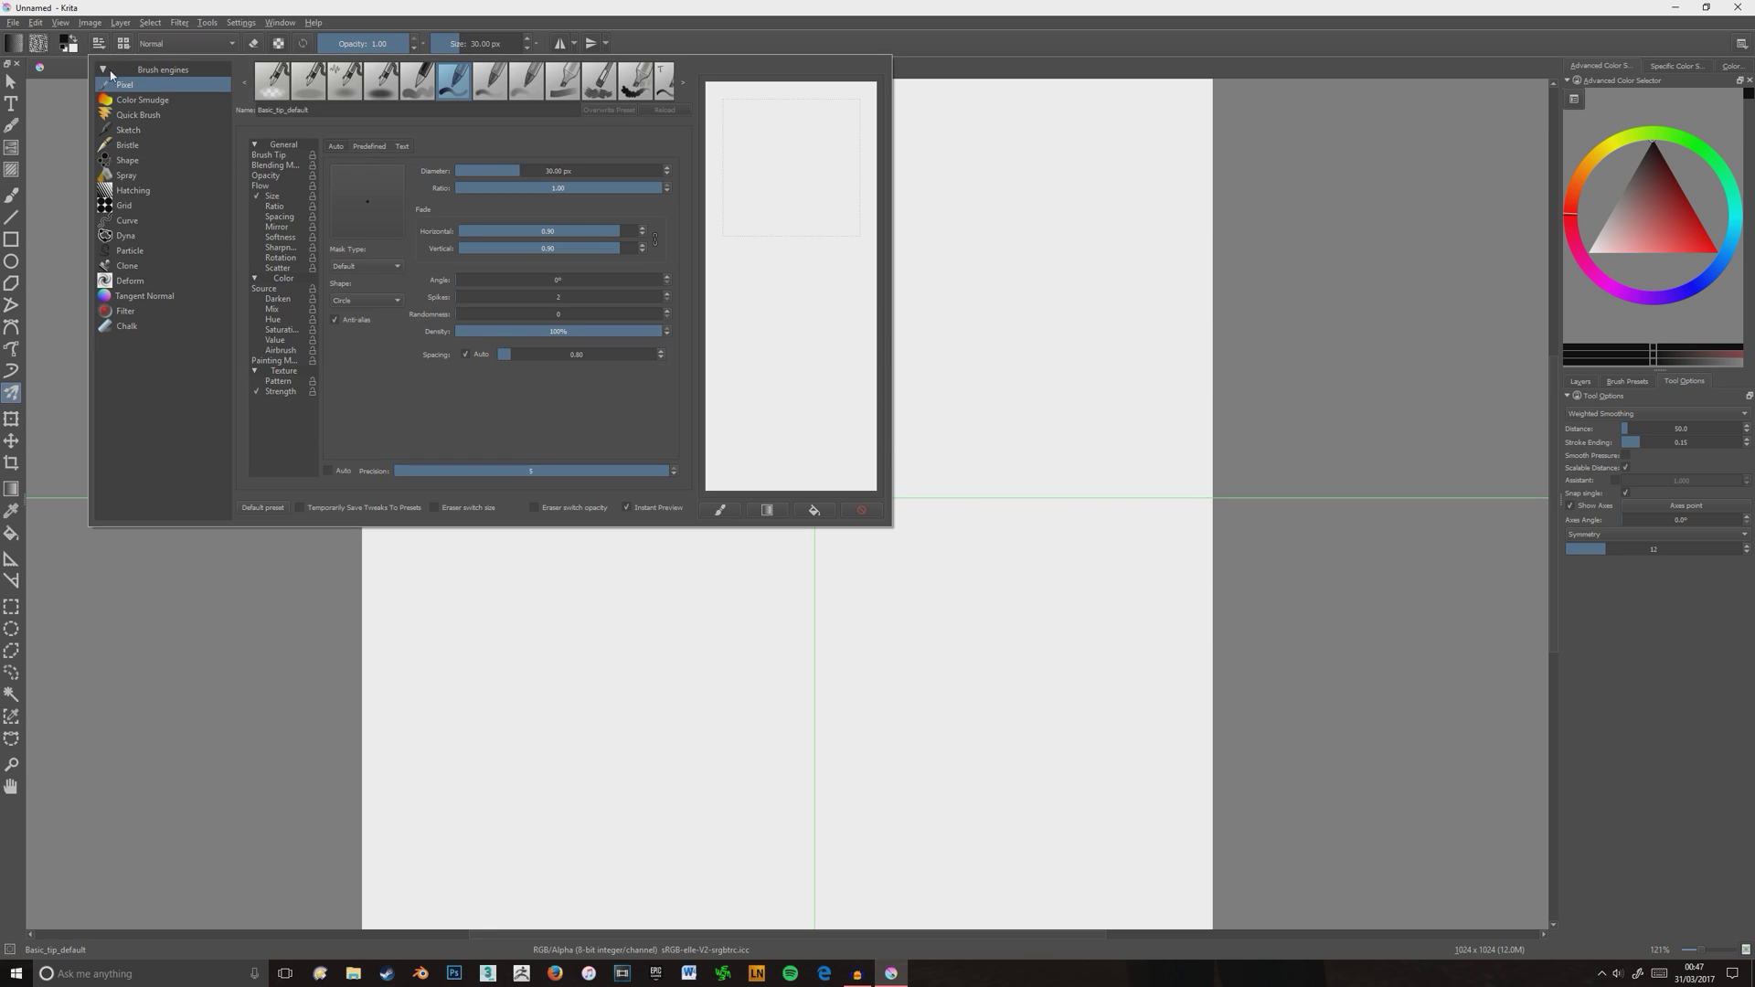
click(274, 177)
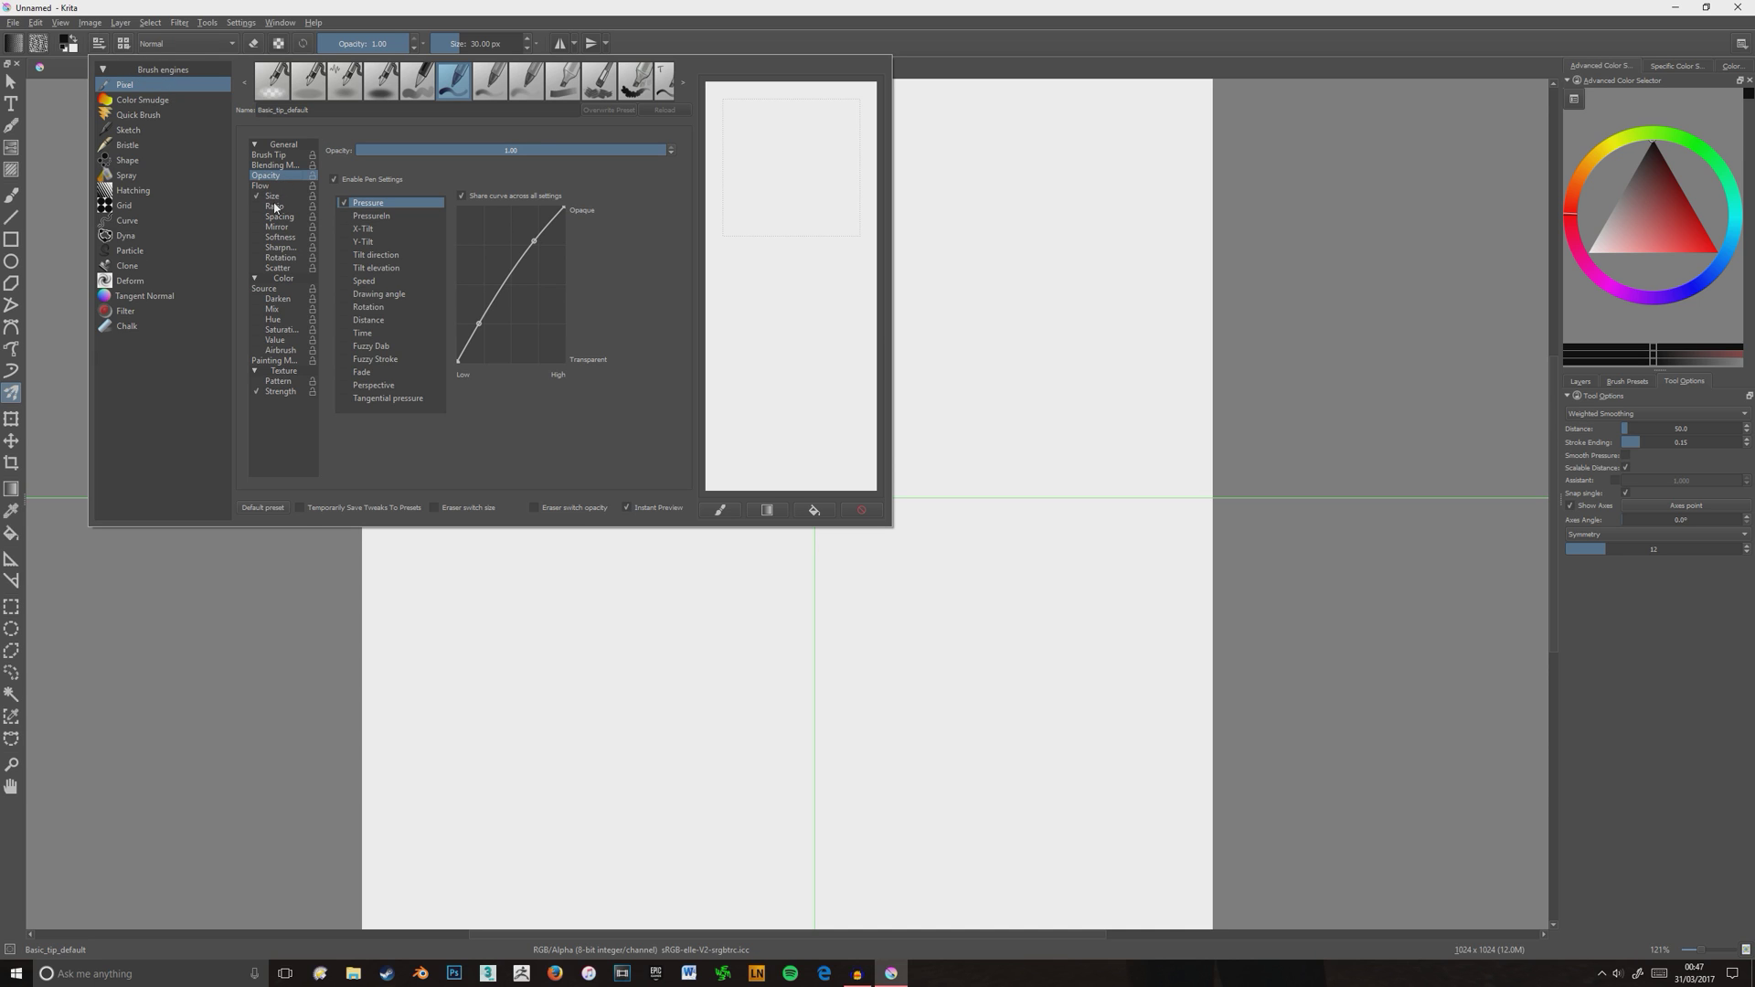
click(334, 179)
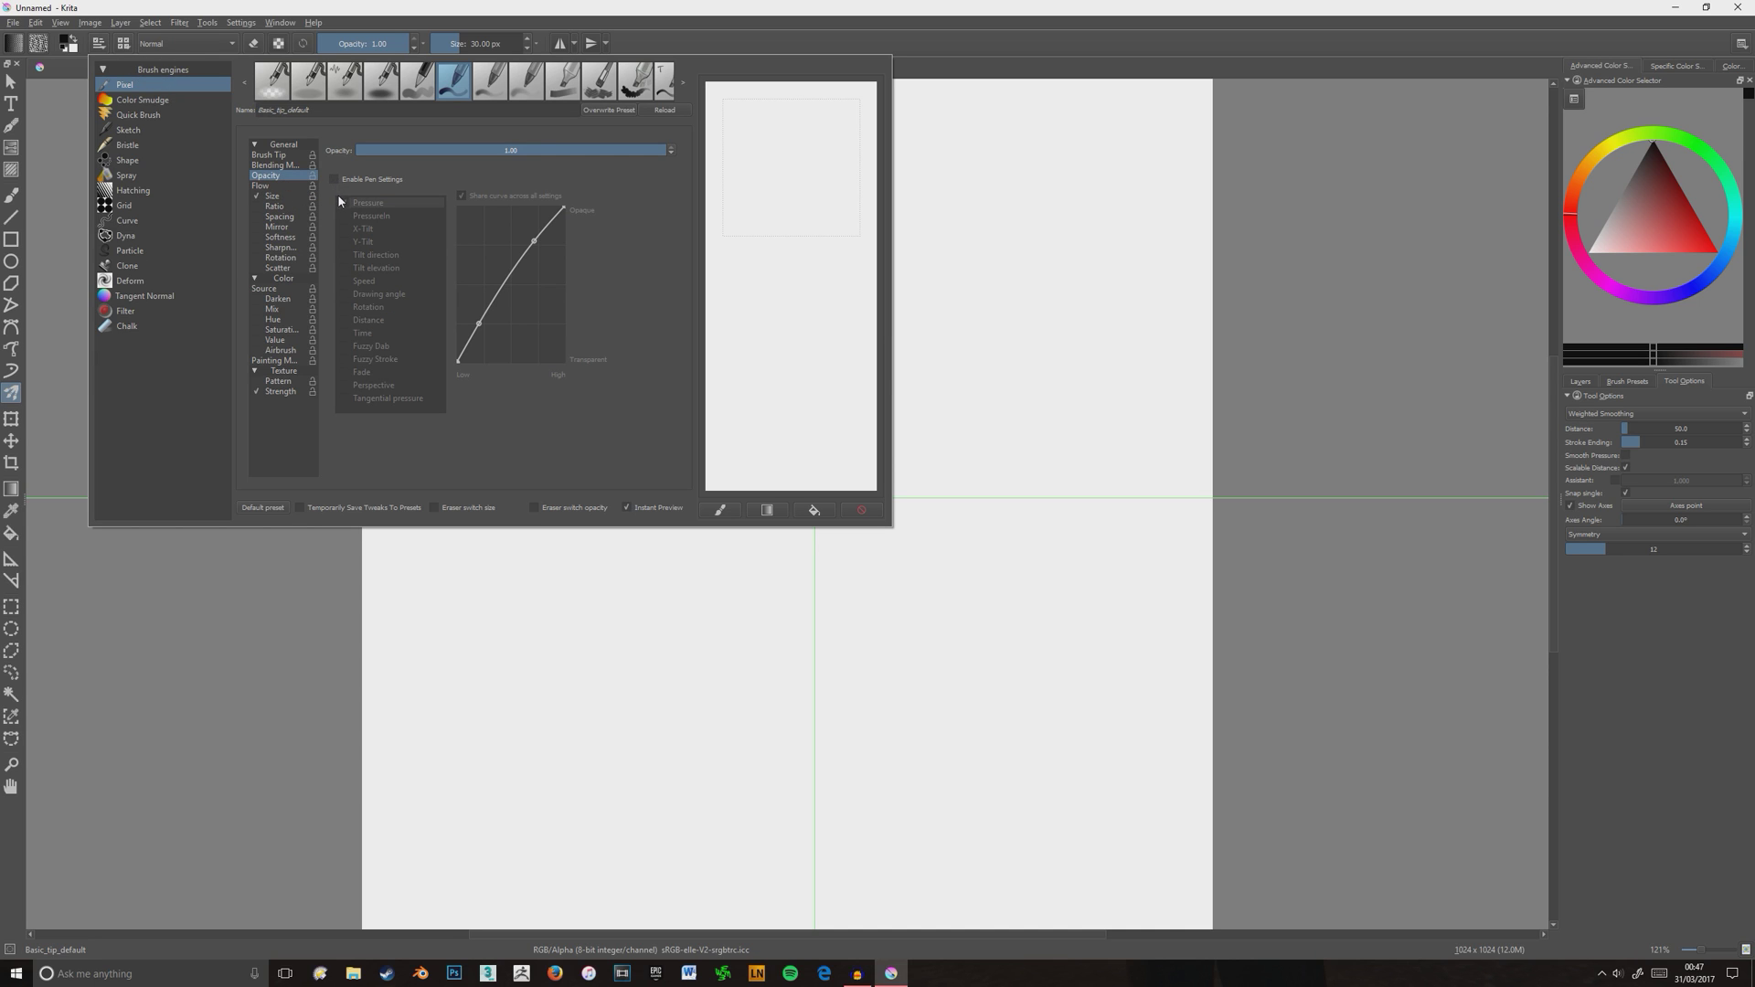
Reshape the brush size's pressure curve so it starts at 0%, with its middle point lowered slightly.
click(279, 196)
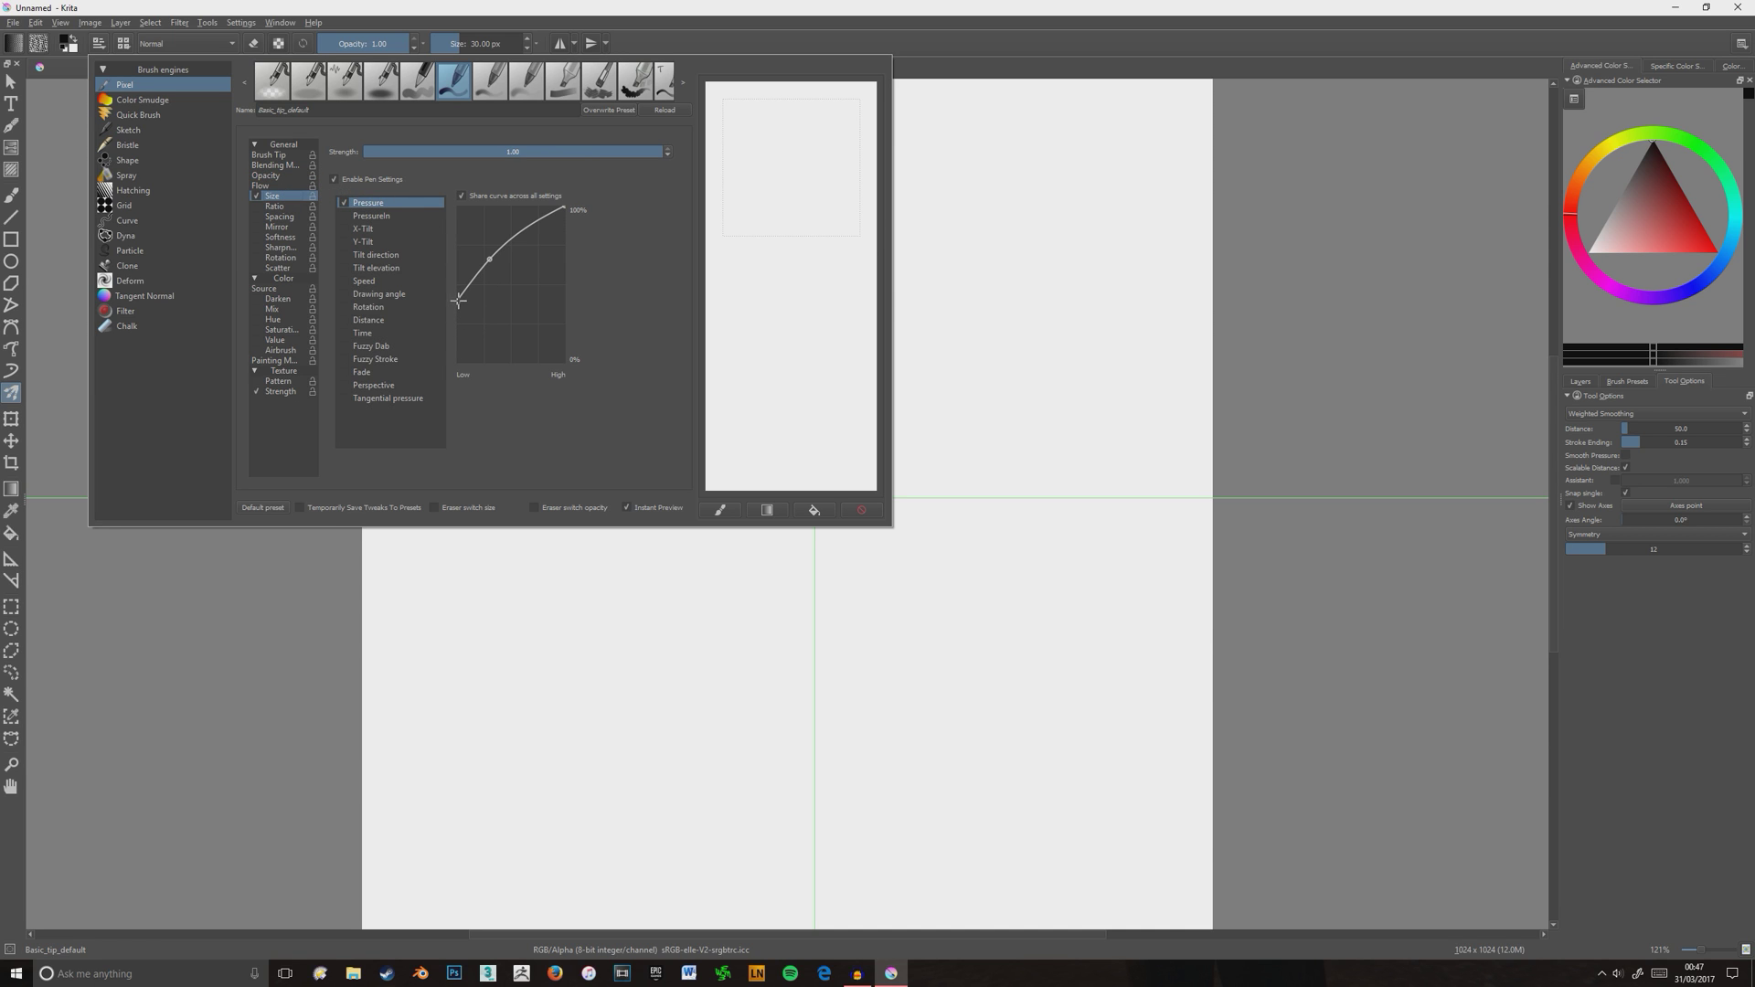
drag(458, 299, 453, 363)
drag(489, 259, 499, 288)
click(961, 425)
Enlarge the brush to about 86 px and paint an interlaced ring with tapered outer tips around the axis point, undoing the trial strokes.
drag(1046, 256, 846, 619)
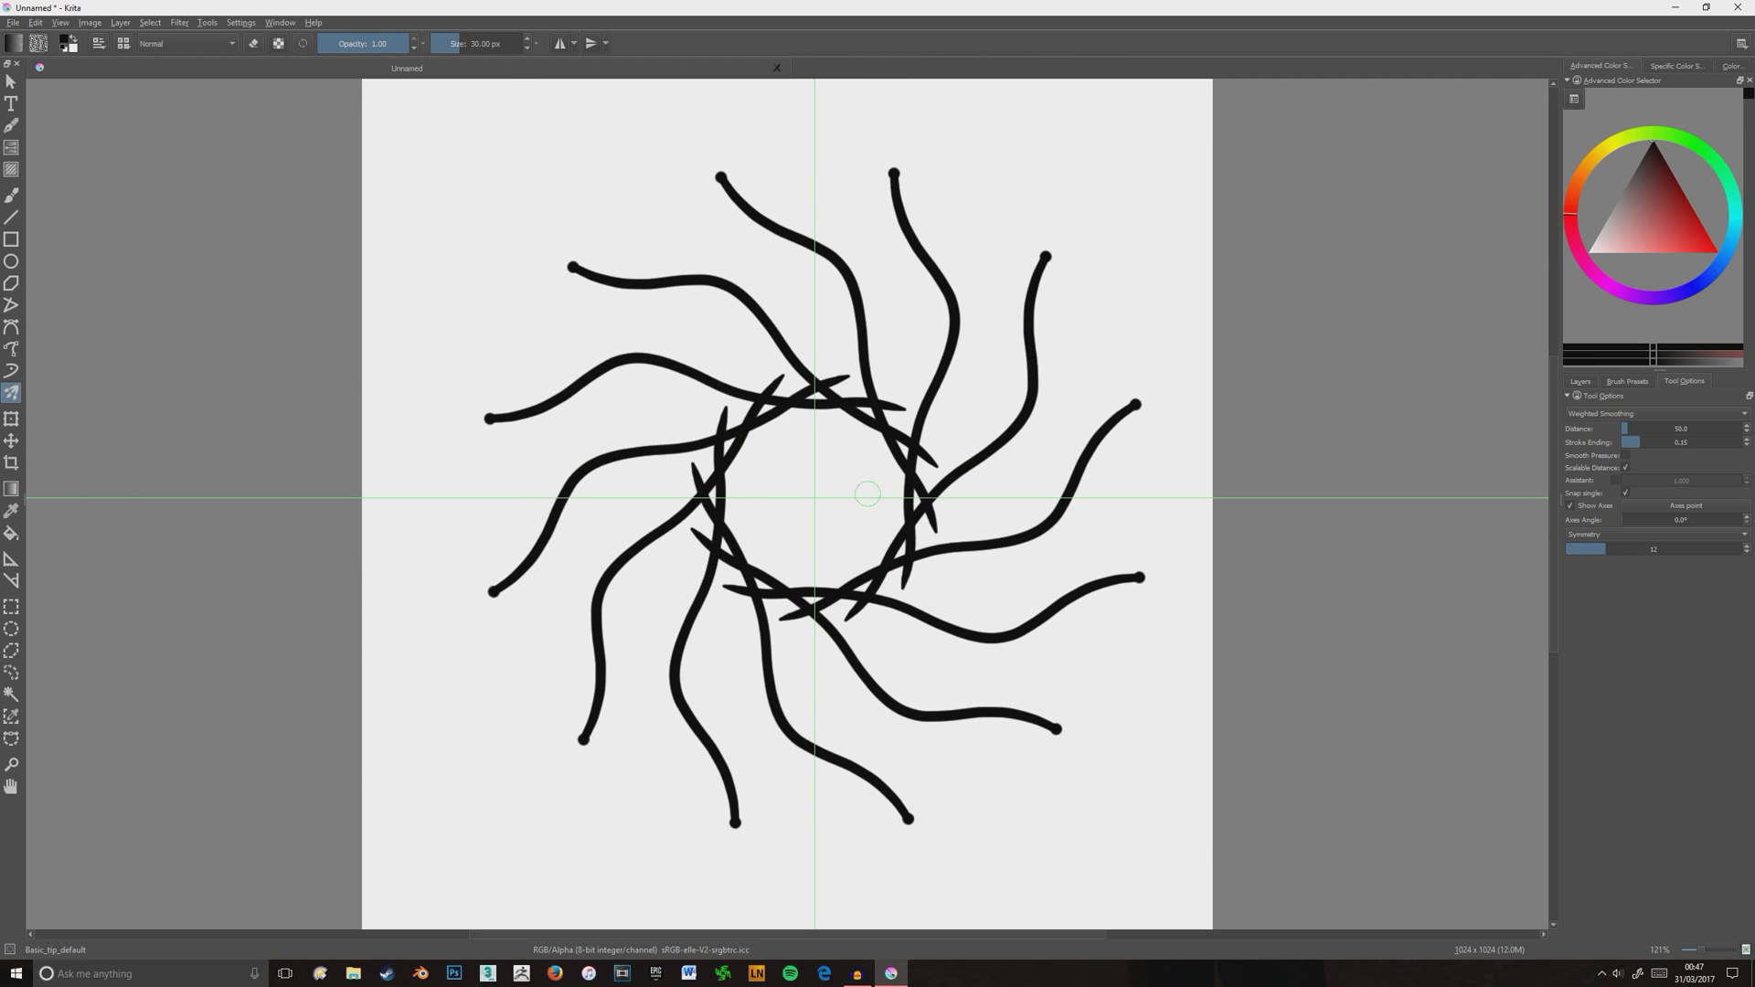
key(ctrl+z)
shift+drag(892, 356, 939, 357)
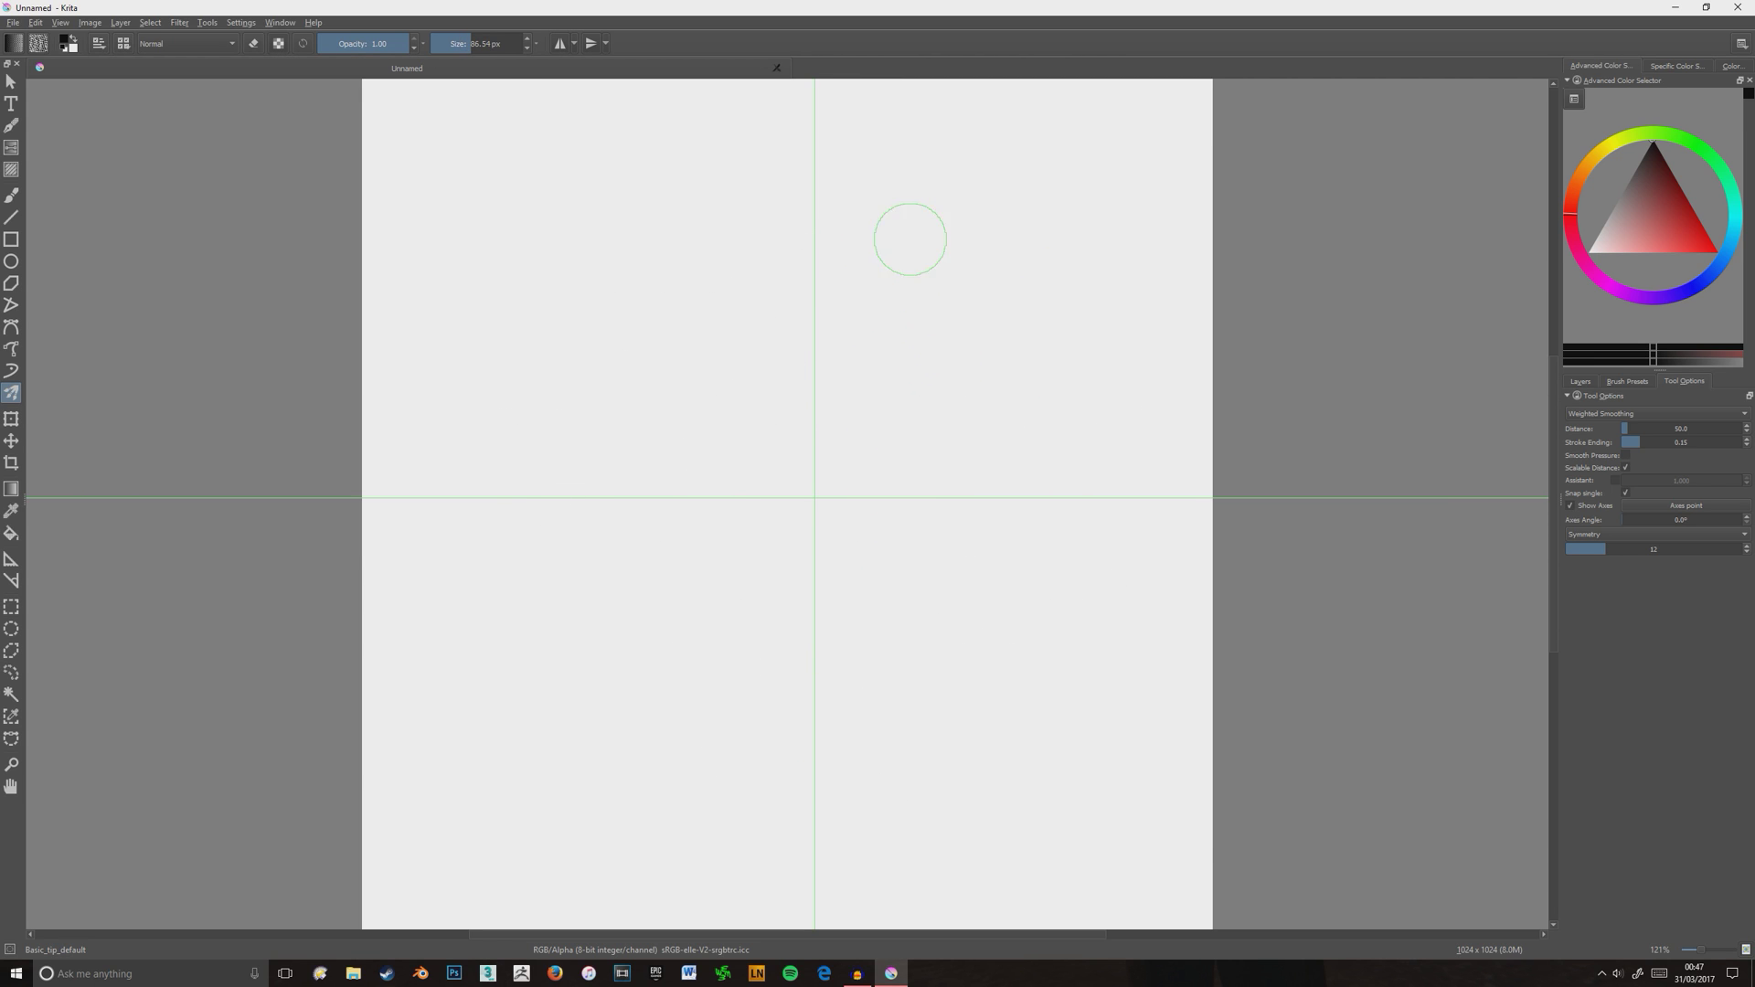
mouse_move(892, 229)
mouse_down()
mouse_move(623, 524)
mouse_move(624, 559)
mouse_up()
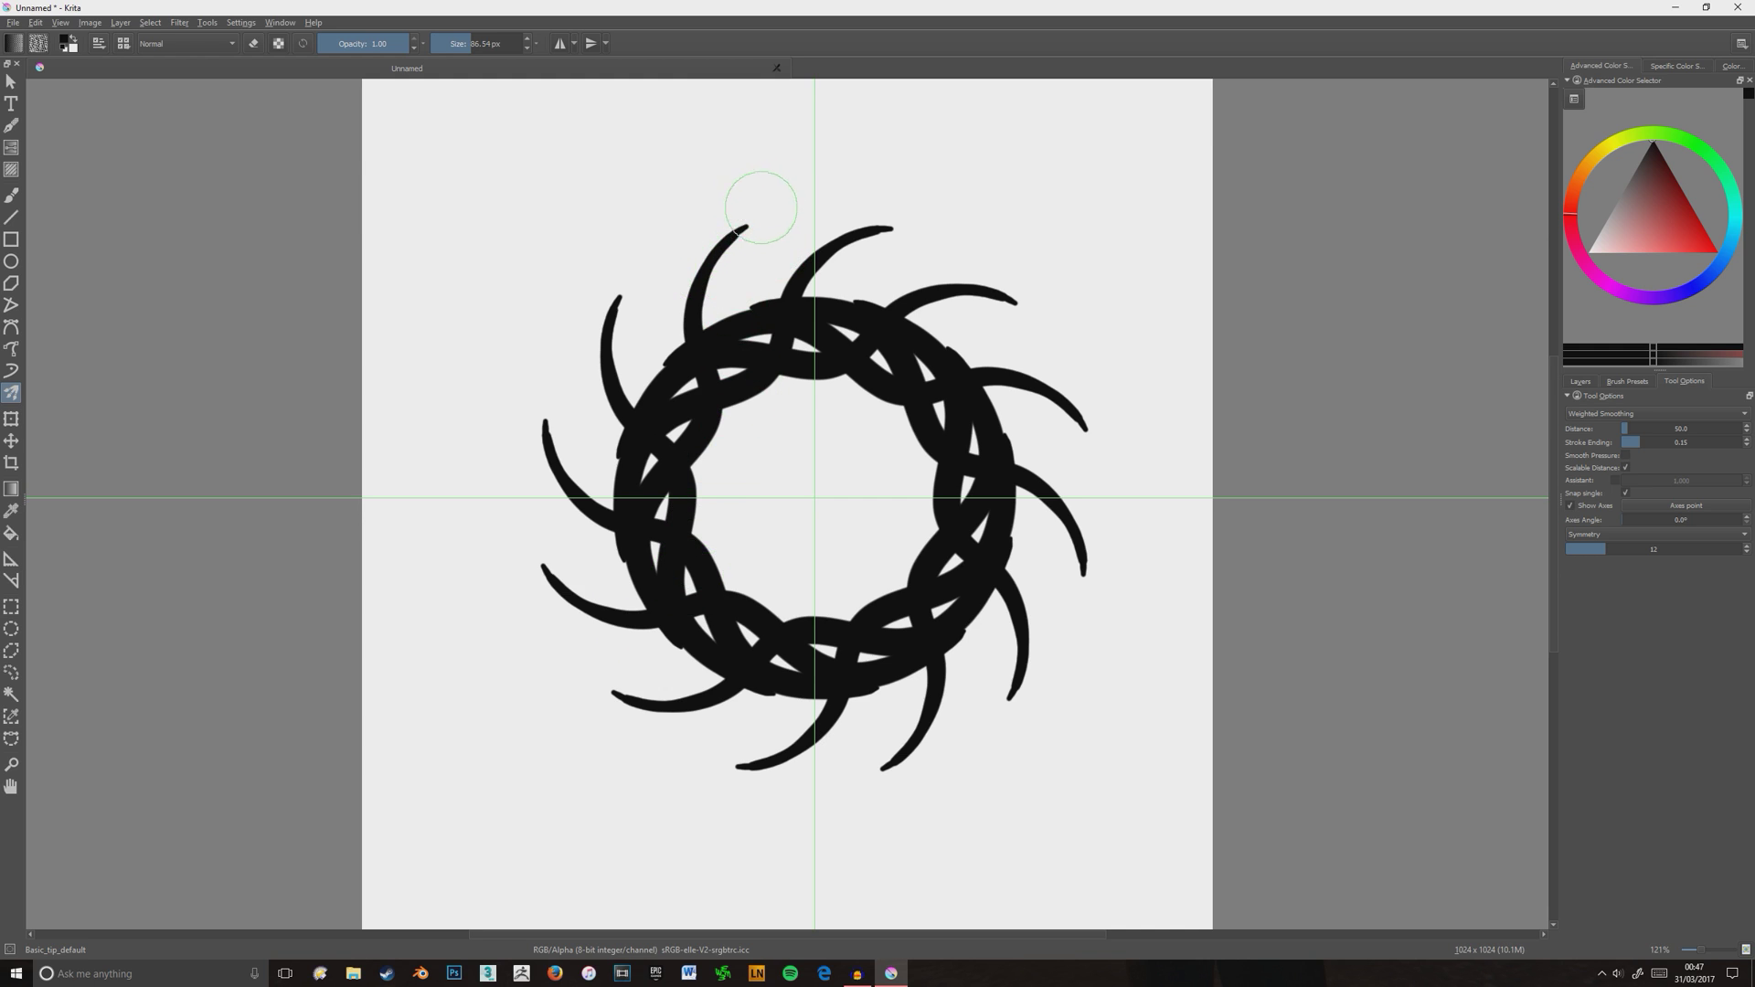
key(ctrl+z)
mouse_move(831, 190)
mouse_down()
mouse_move(548, 393)
mouse_move(635, 520)
mouse_up()
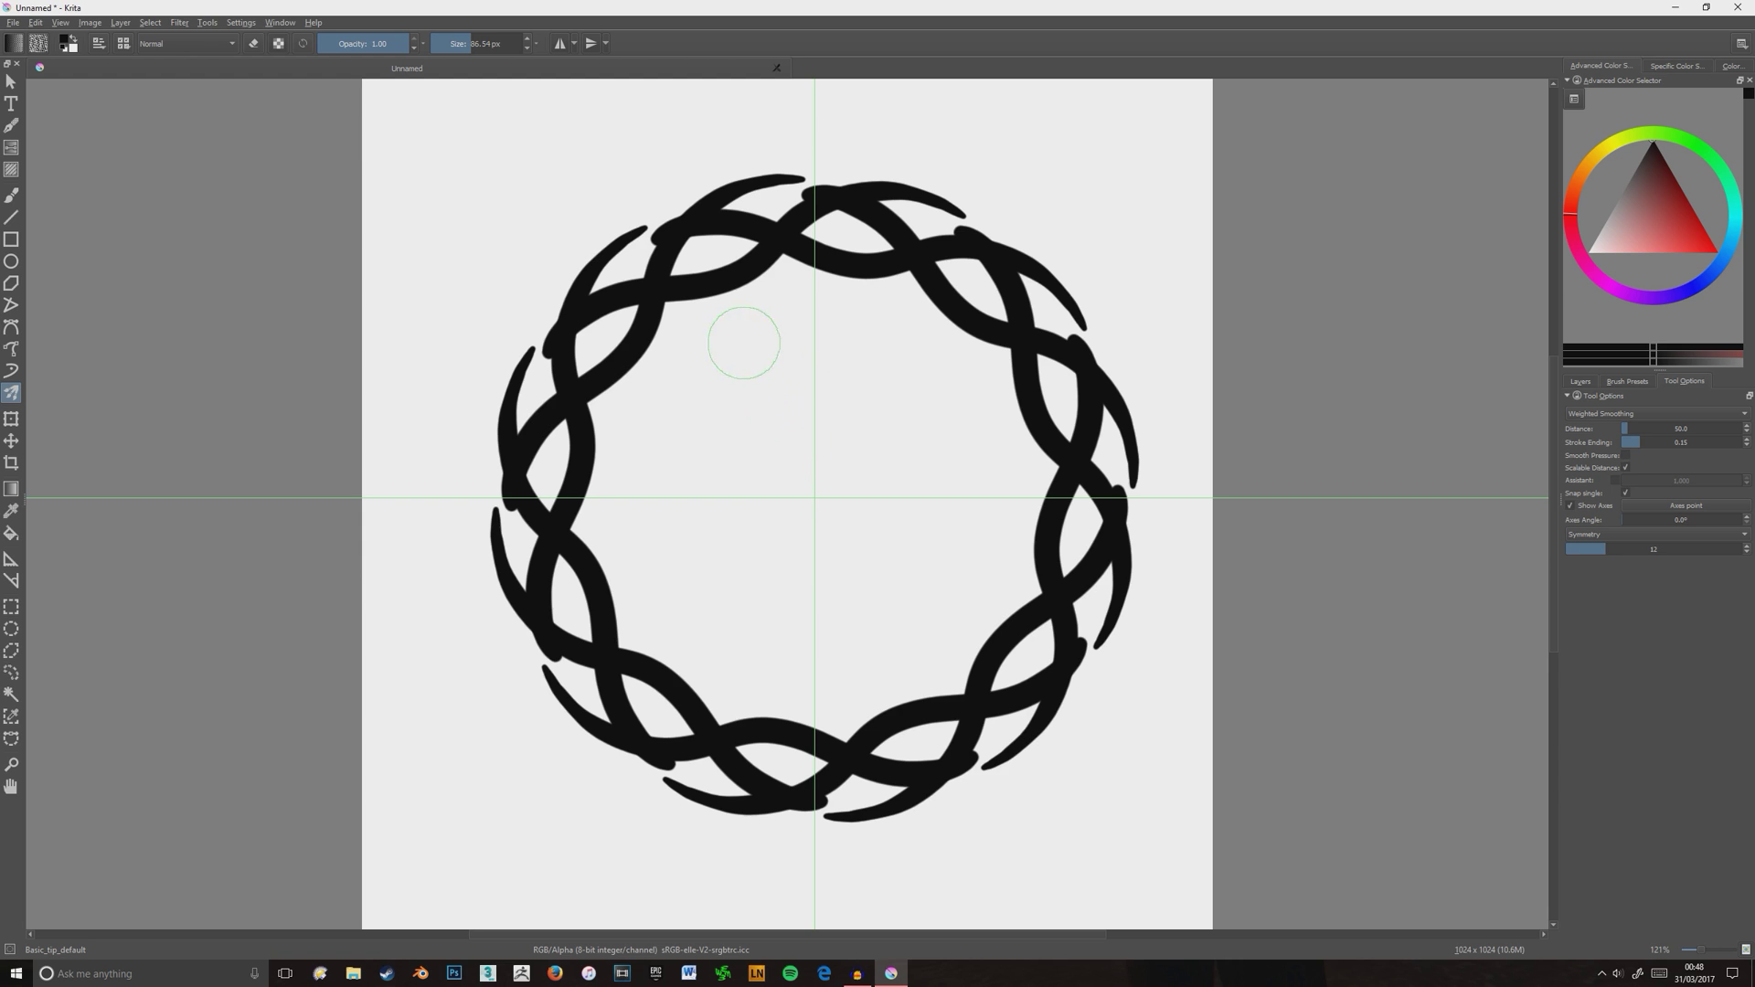
Try a petalled rosette inside the interlaced ring and undo it.
drag(764, 489, 658, 601)
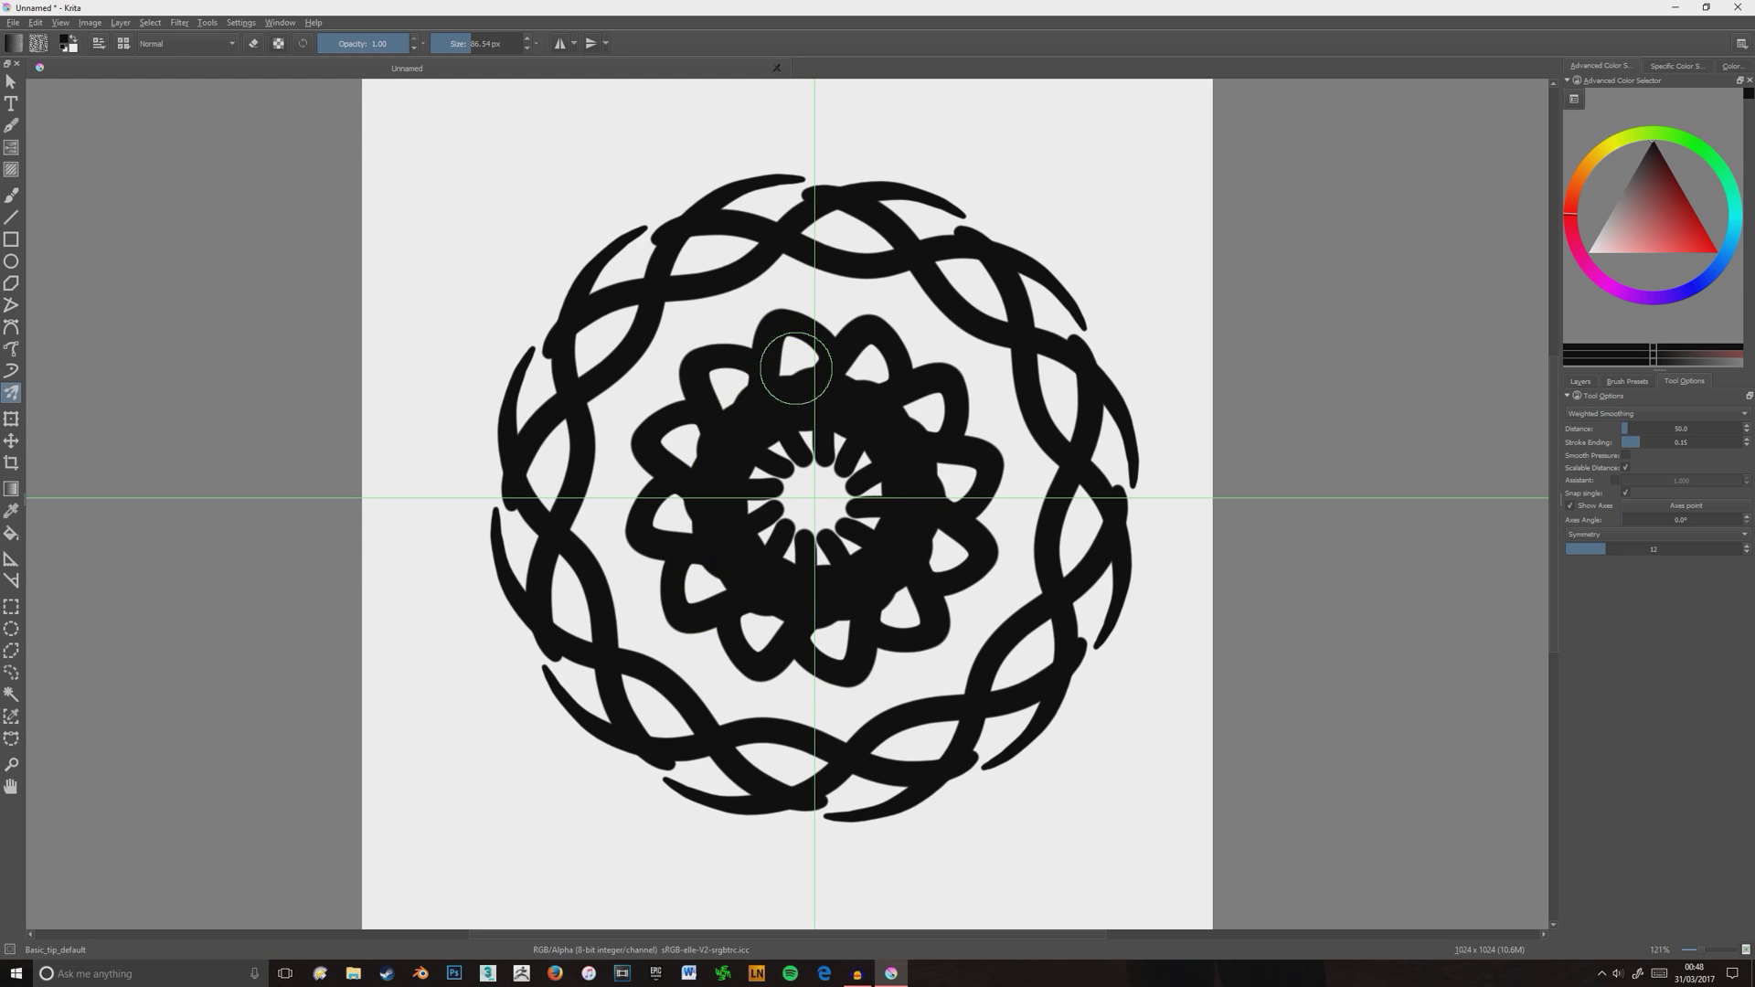
key(ctrl+z)
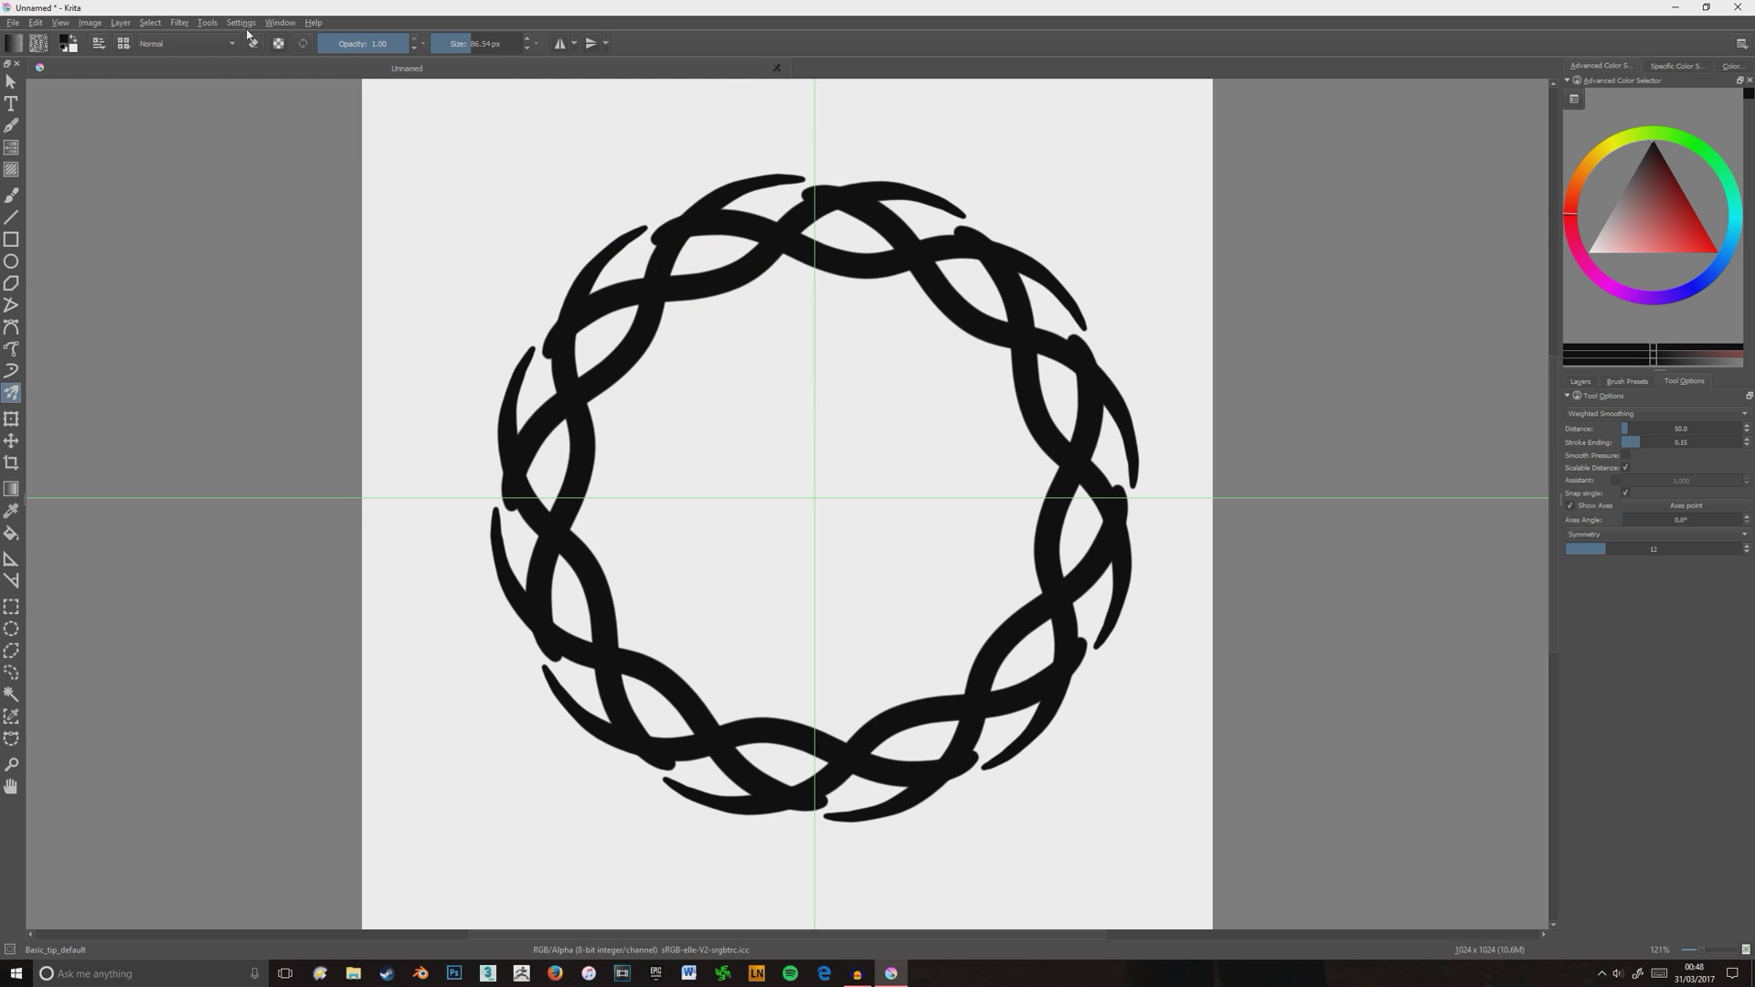
Try Basic Smoothing for the strokes, return to Weighted Smoothing, and test a swirl inside the ring before undoing it.
click(98, 43)
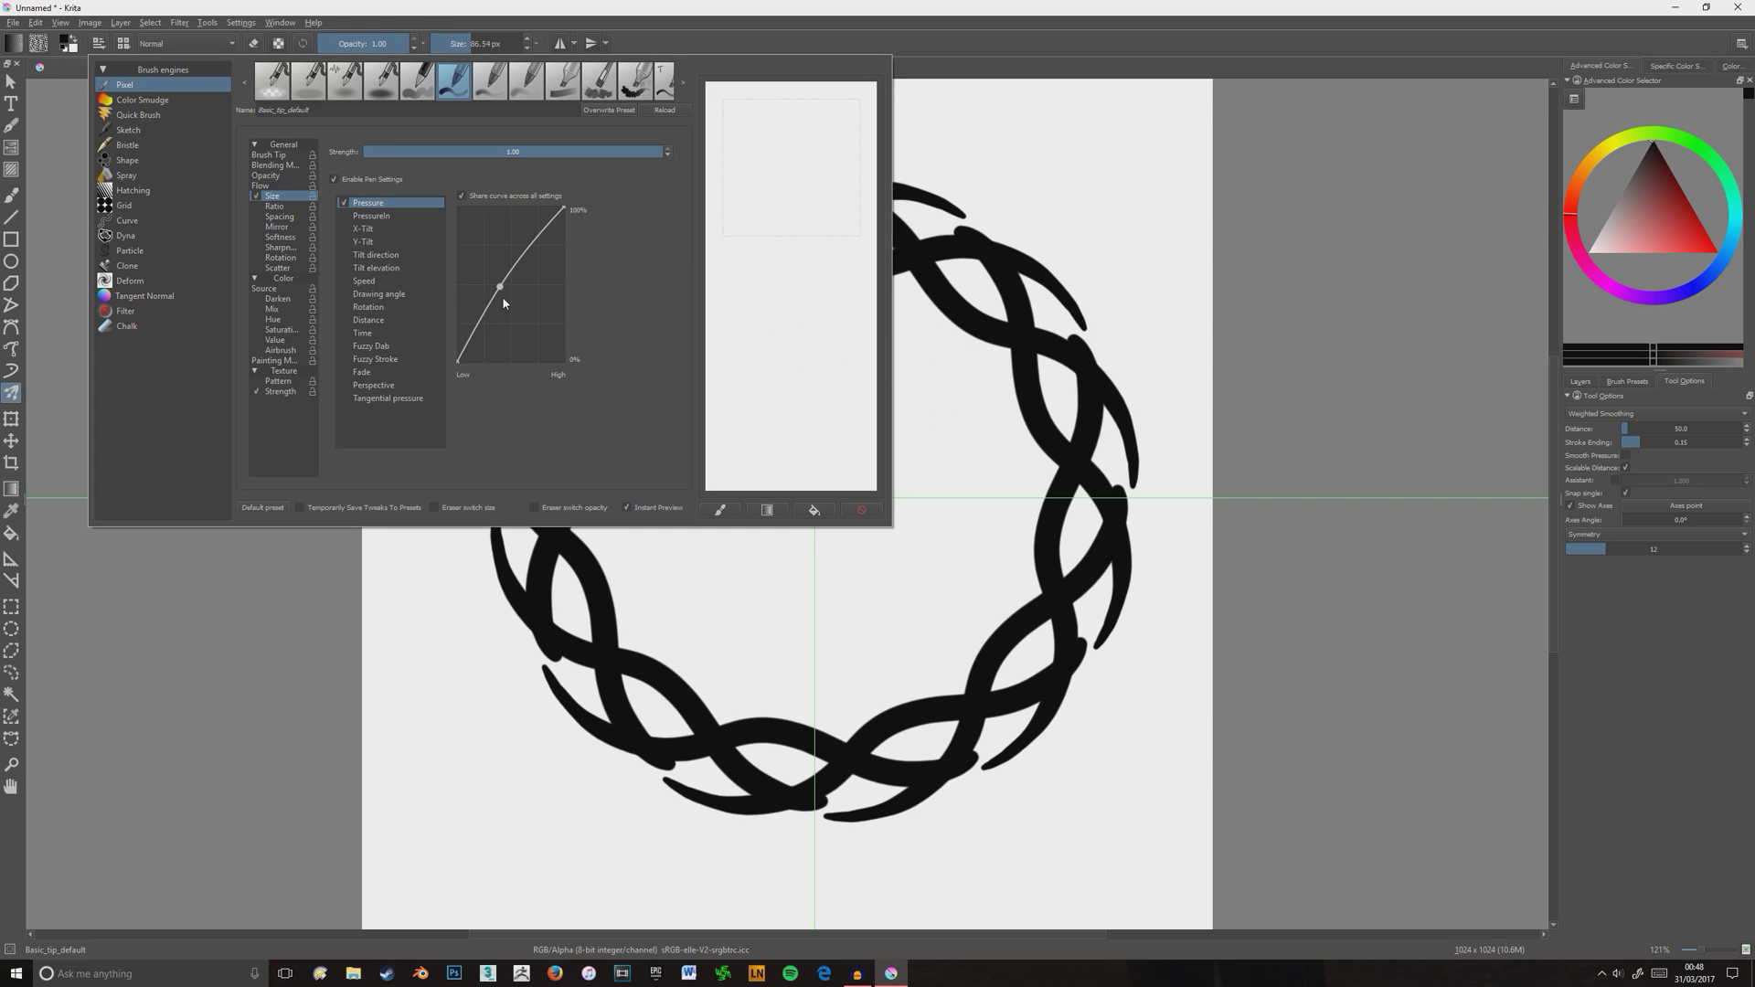
click(1622, 417)
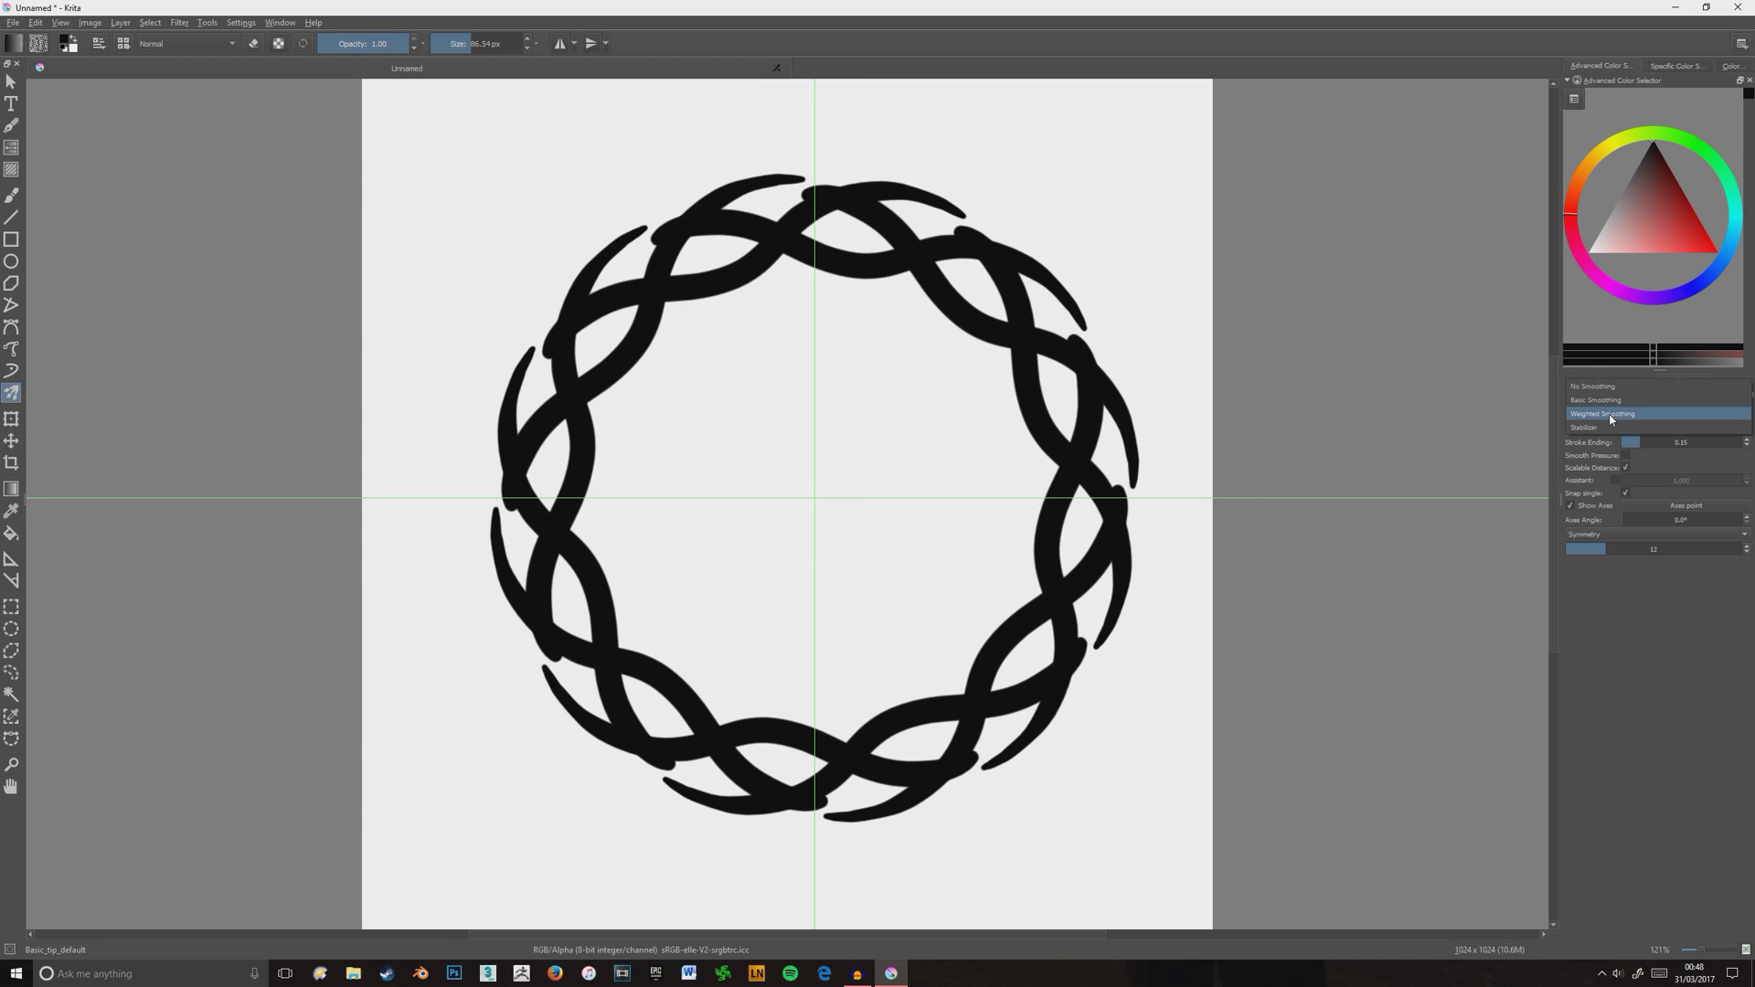
click(1611, 399)
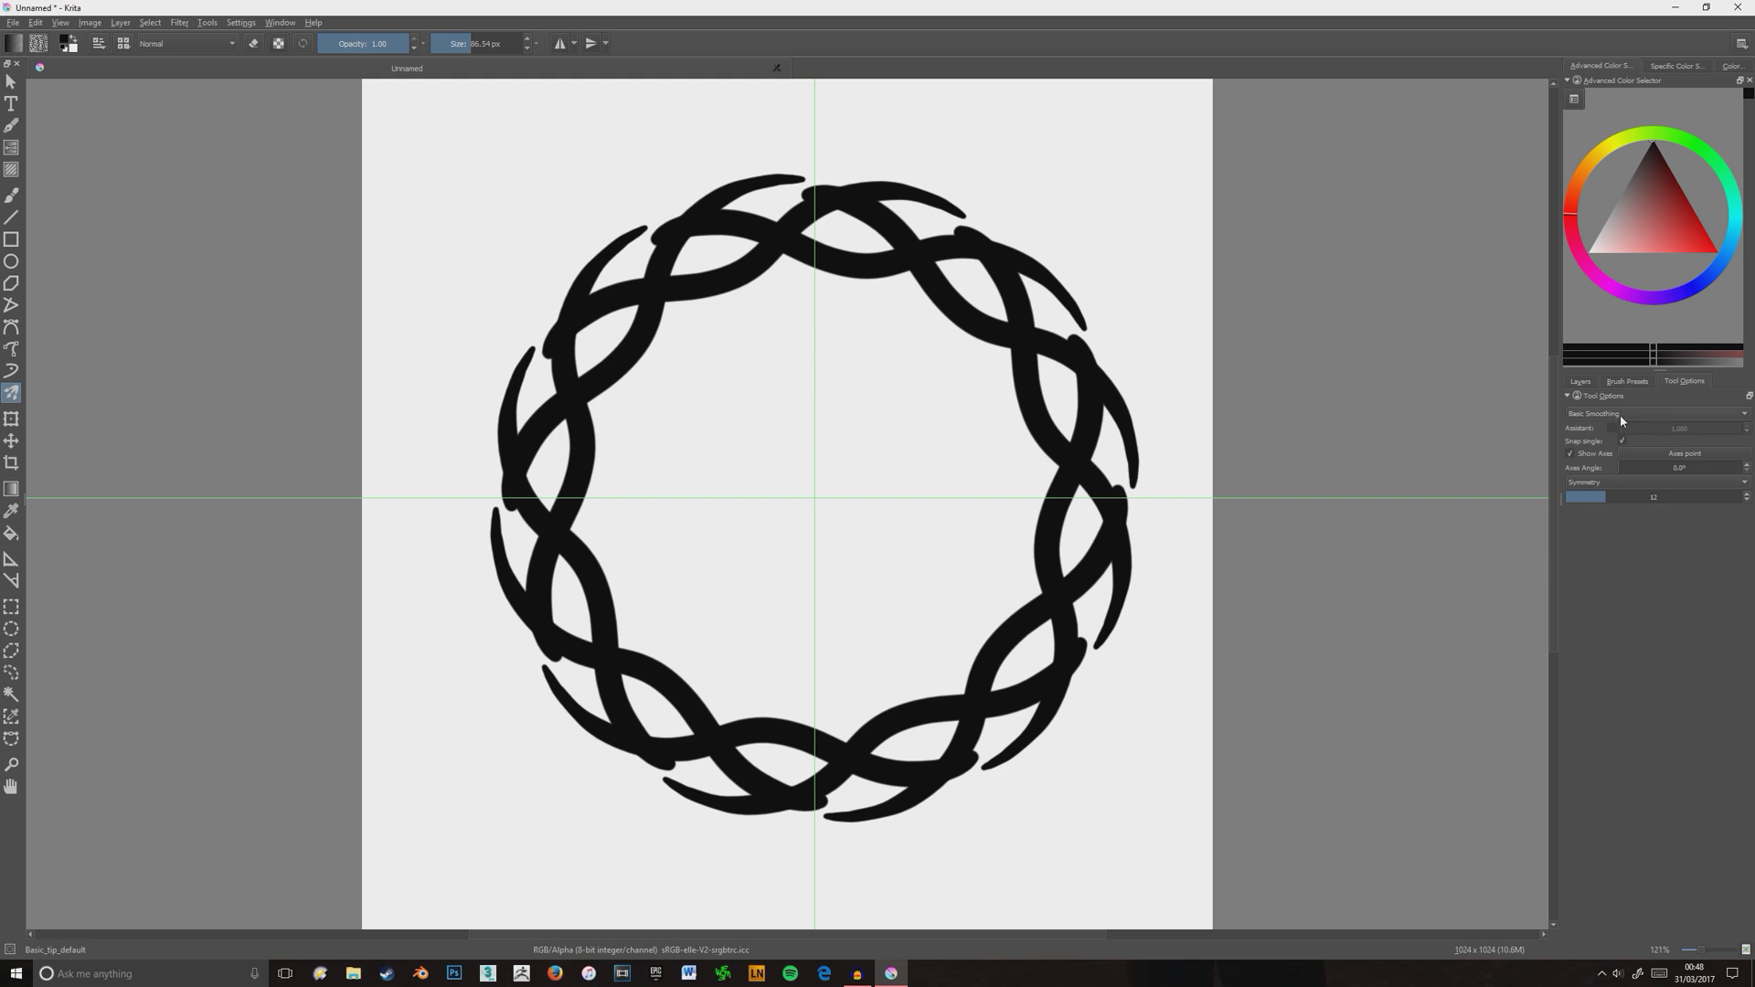
click(1623, 419)
click(1623, 427)
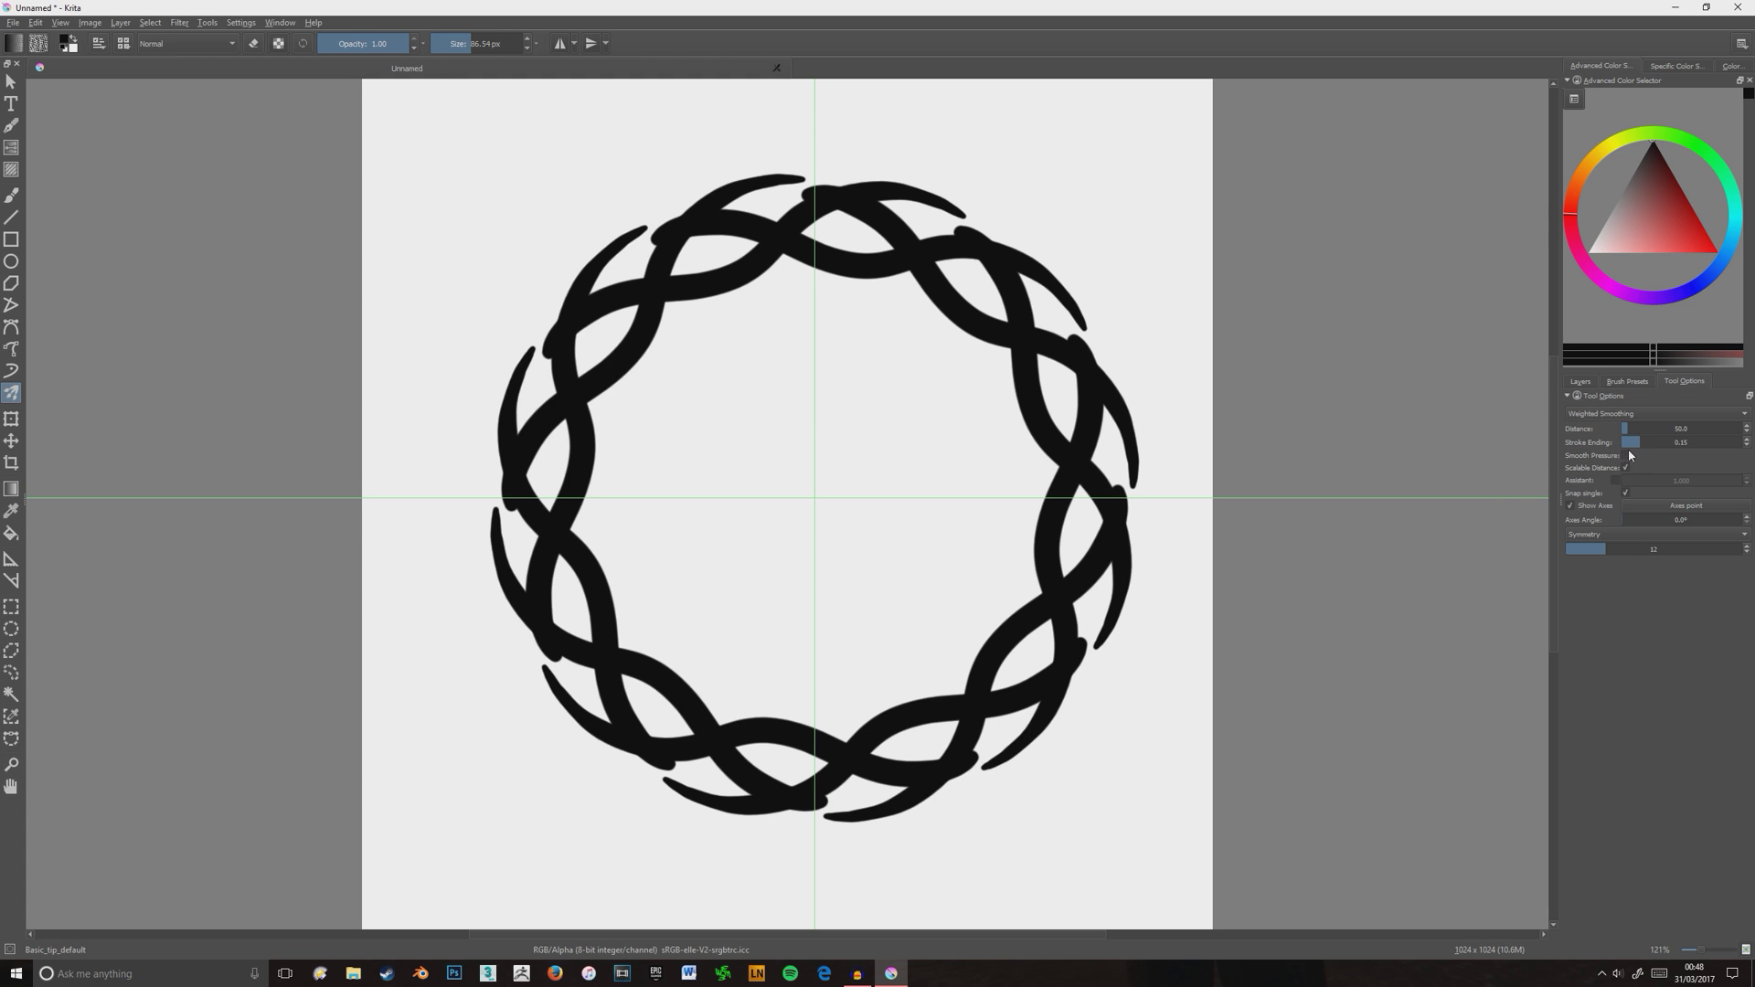
drag(725, 443, 780, 519)
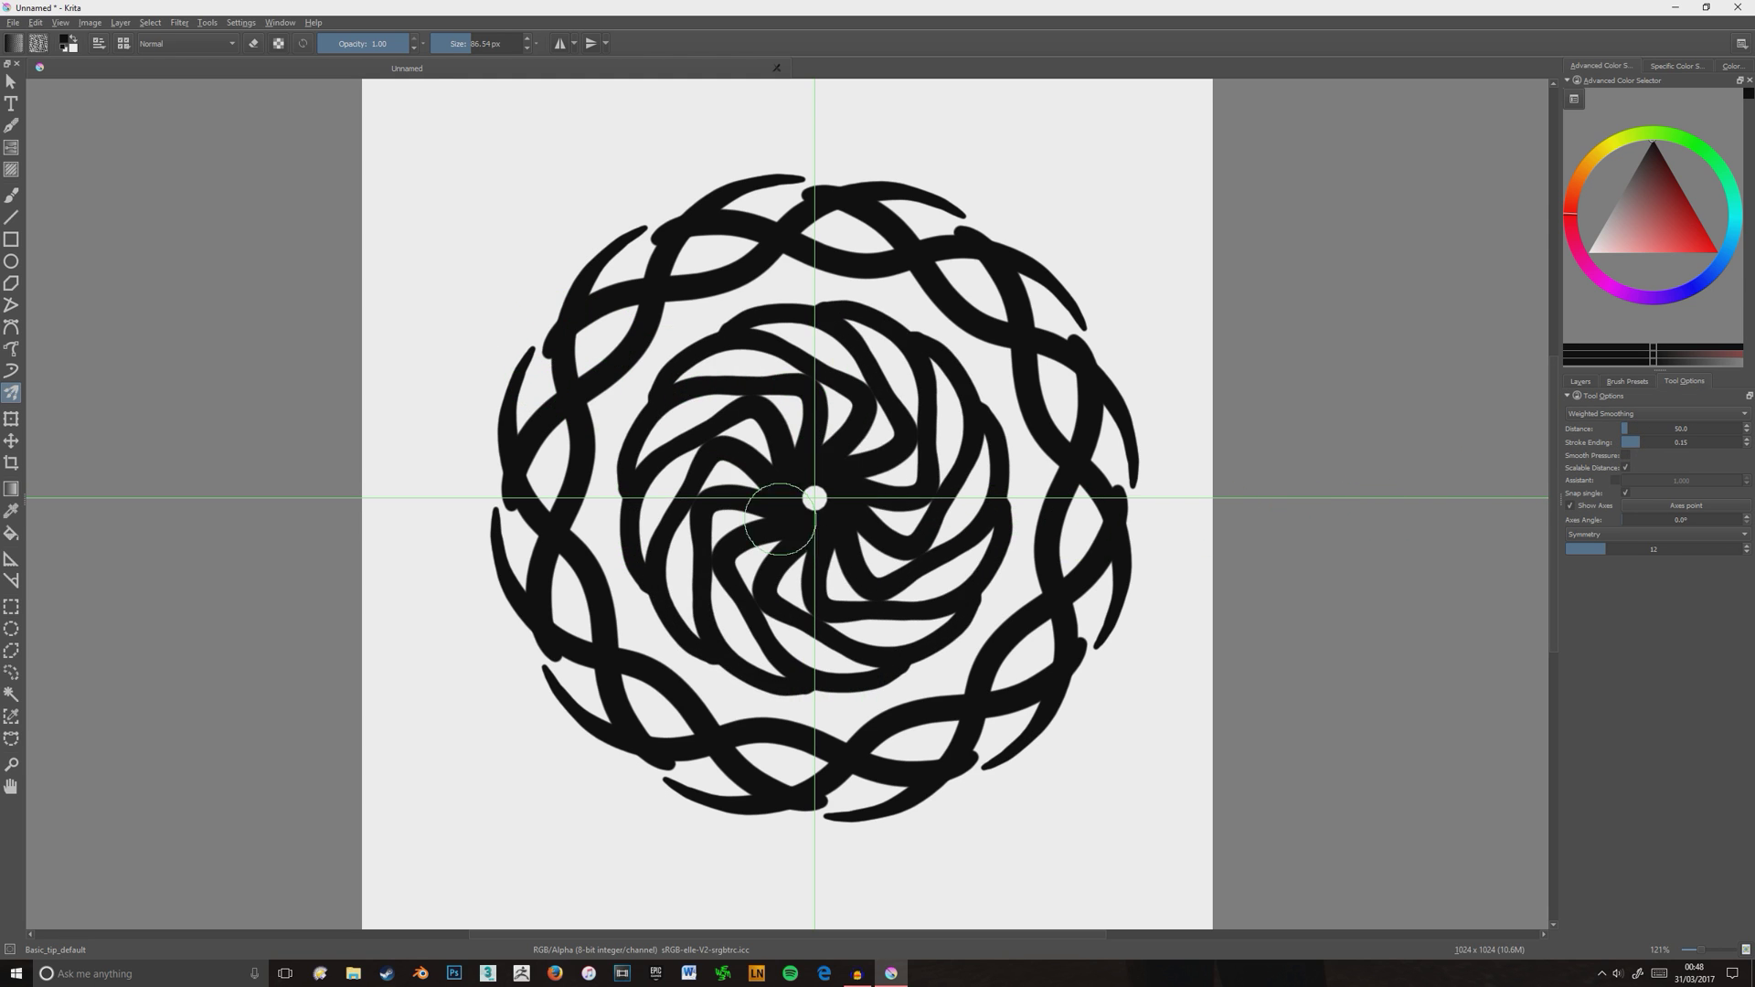
key(ctrl+z)
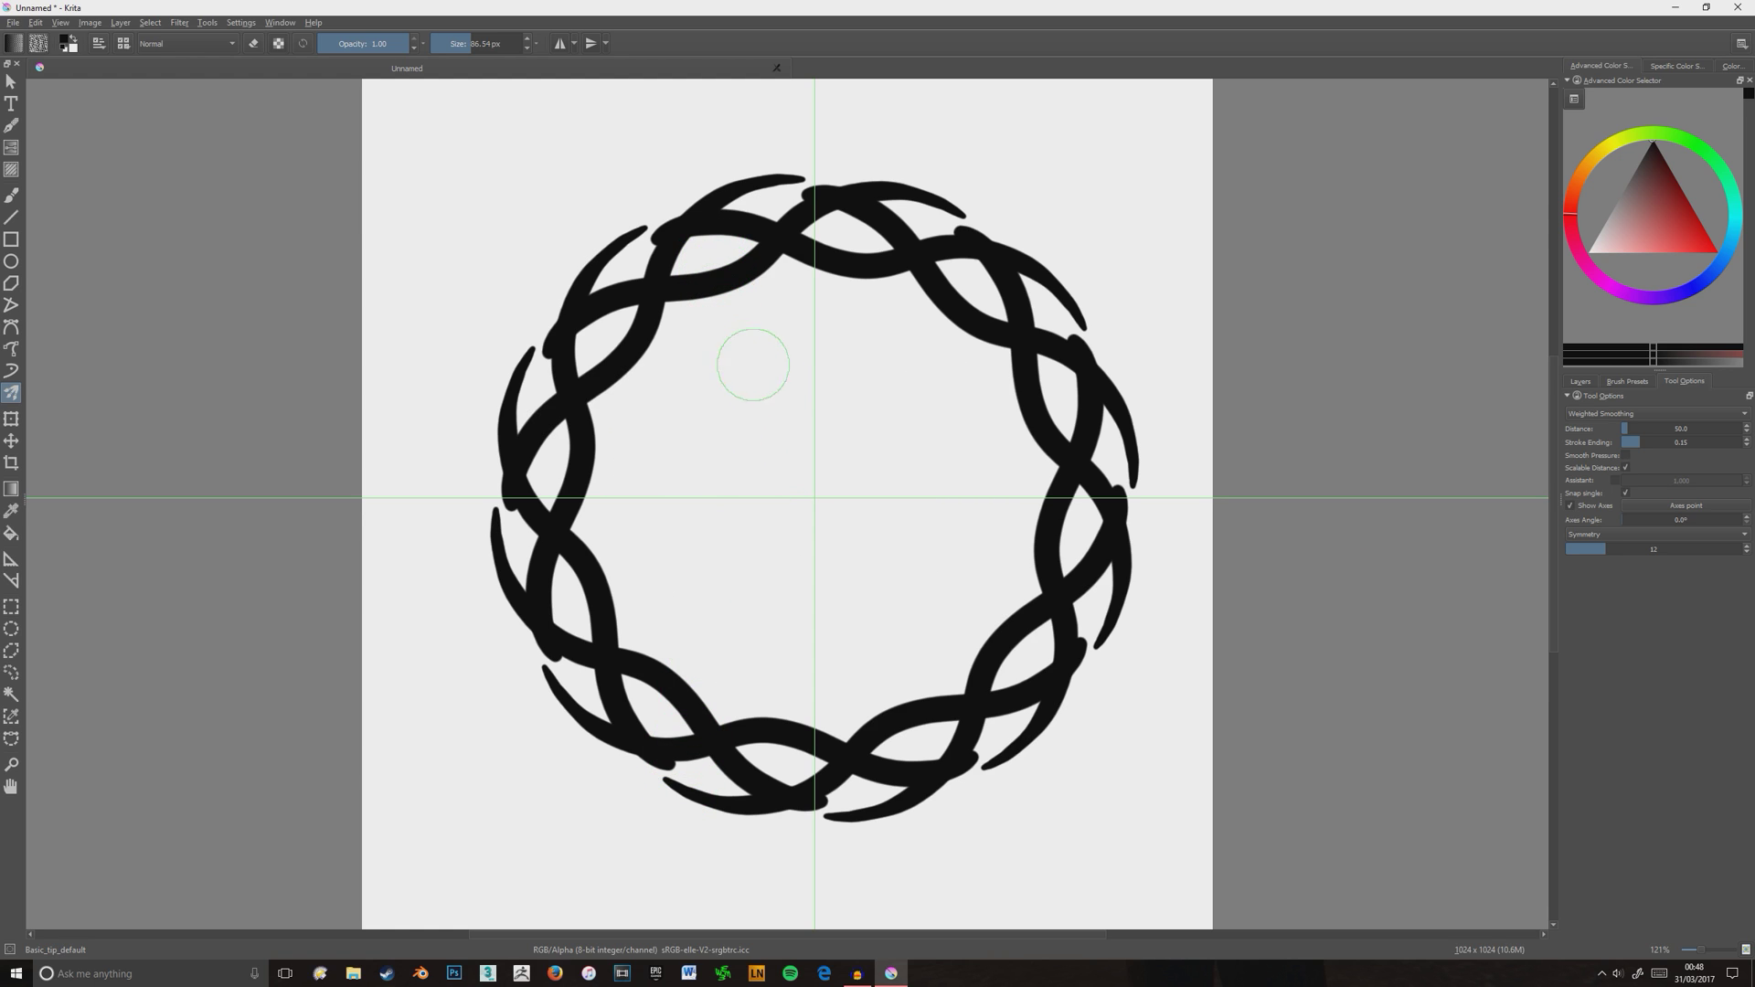
Paint a thick wavy border outside the interlaced ring and fill the gap between them with wavy strokes.
drag(615, 140, 475, 463)
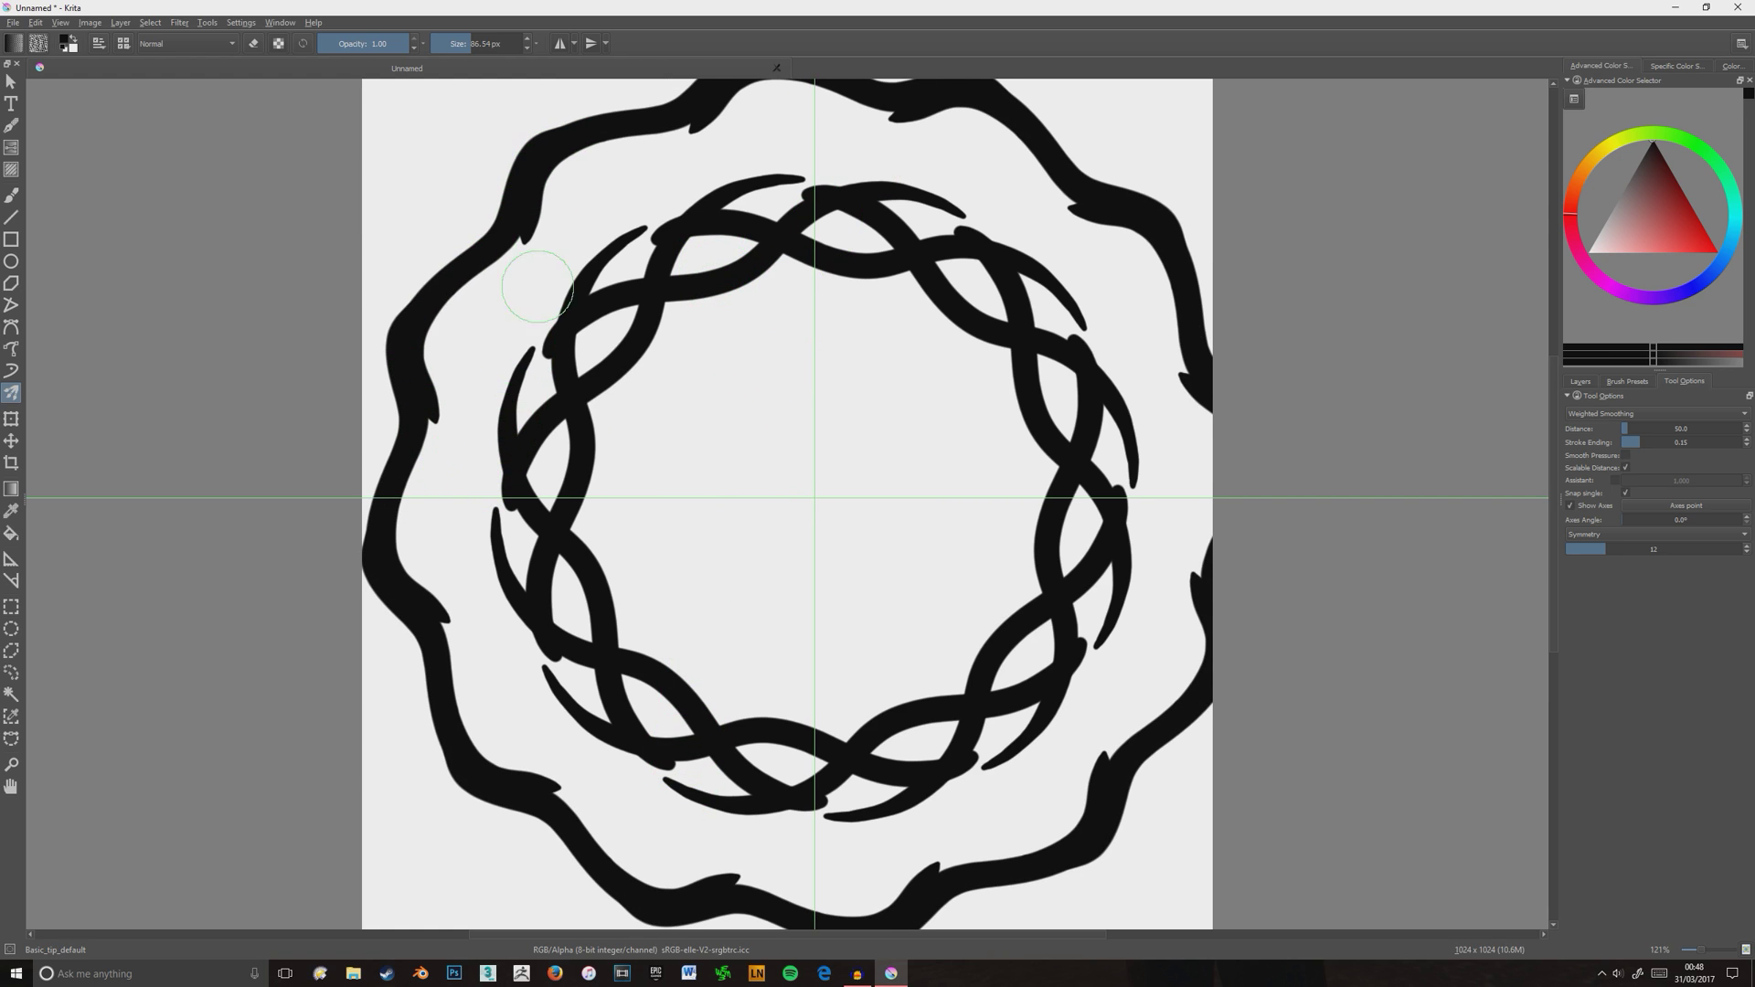
drag(450, 400, 462, 328)
drag(594, 220, 782, 141)
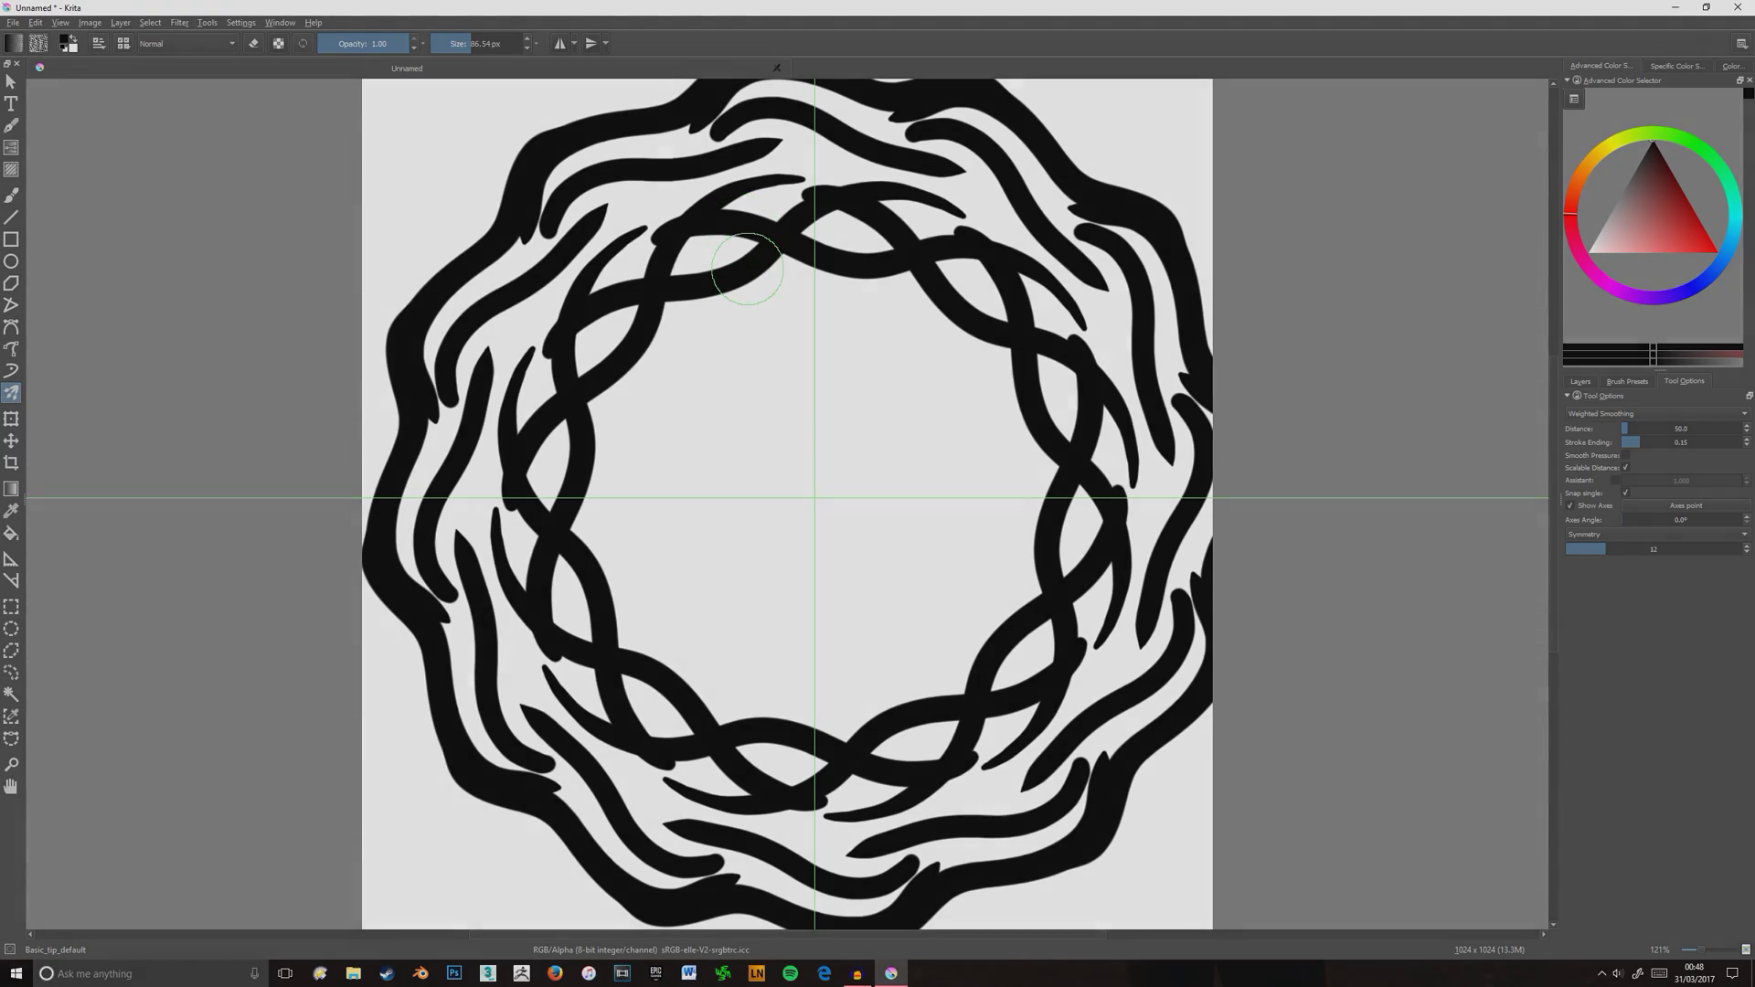